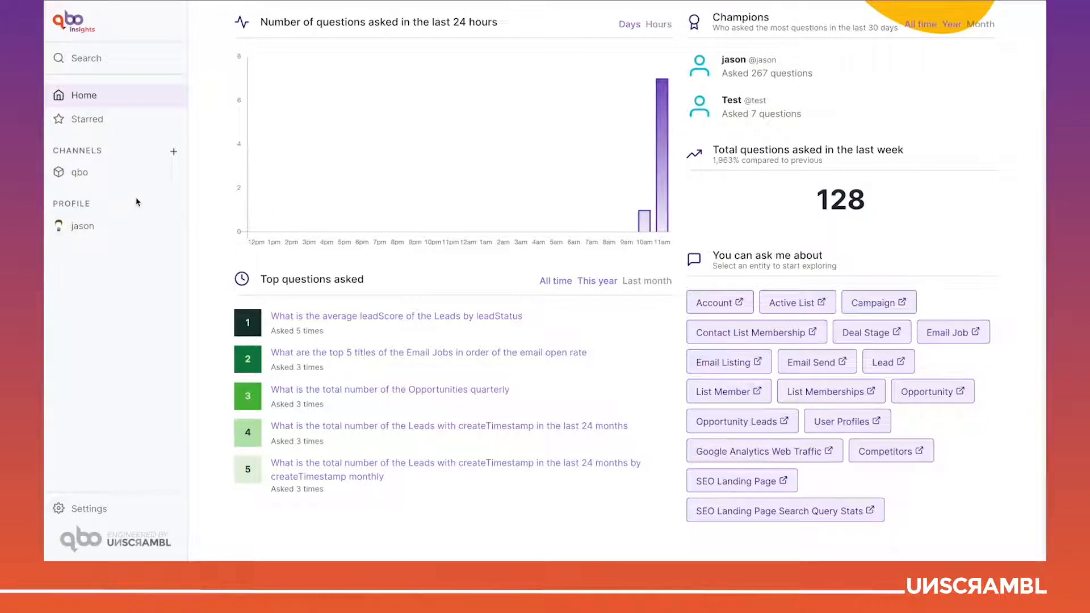
Start a new thread in the qbo channel and name it "Marketing Demo".
left_click(114, 170)
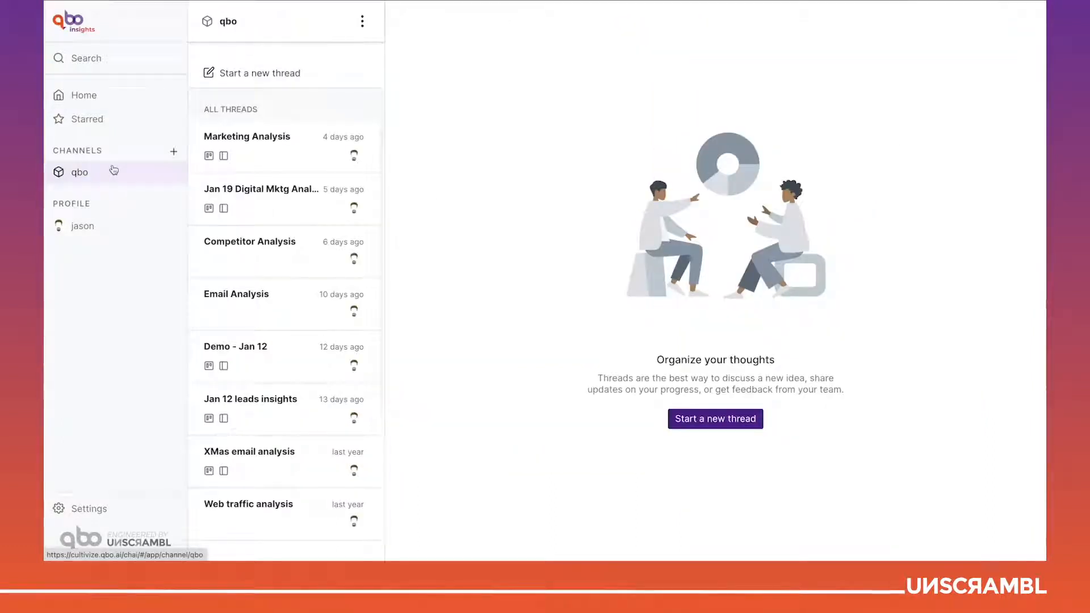
left_click(253, 72)
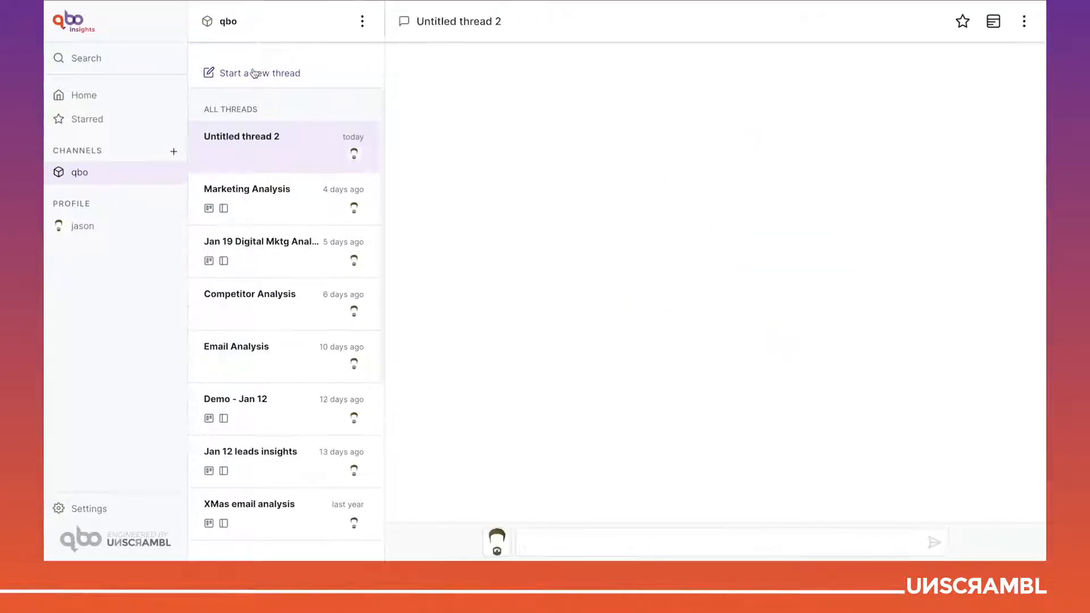
double_click(442, 17)
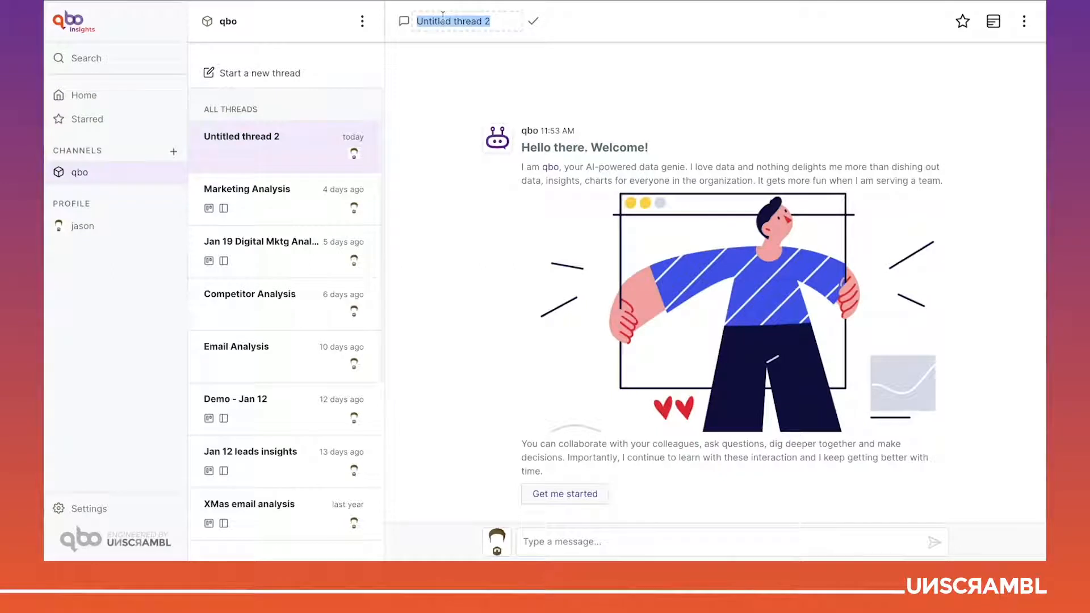
type("Marketing Demo")
key("Return")
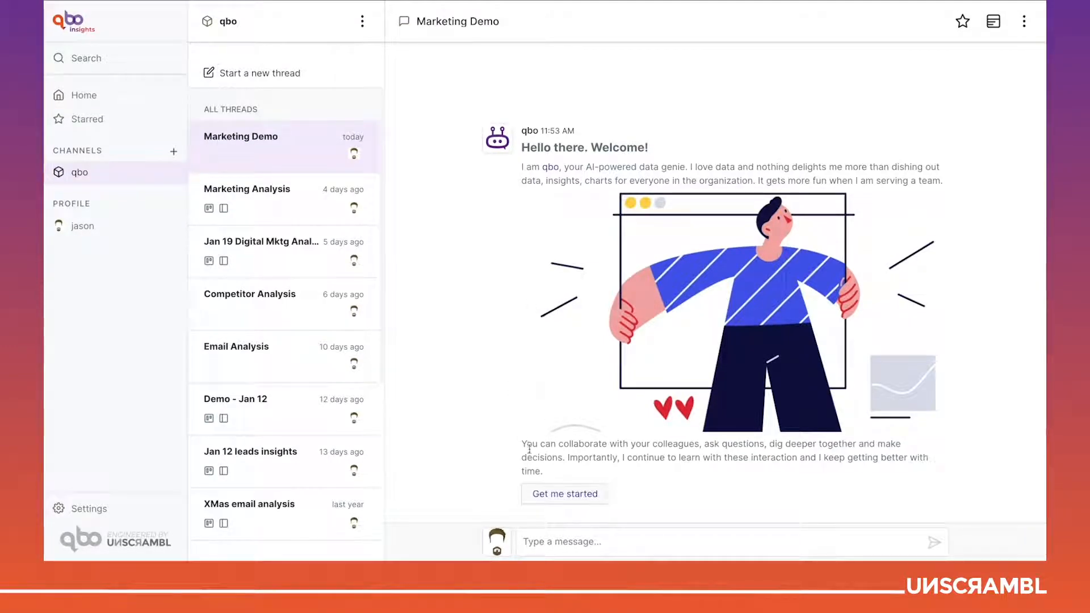
Get the assistant's introduction and list of known data, and ask it "Number of leads created in the last 24 months".
left_click(549, 495)
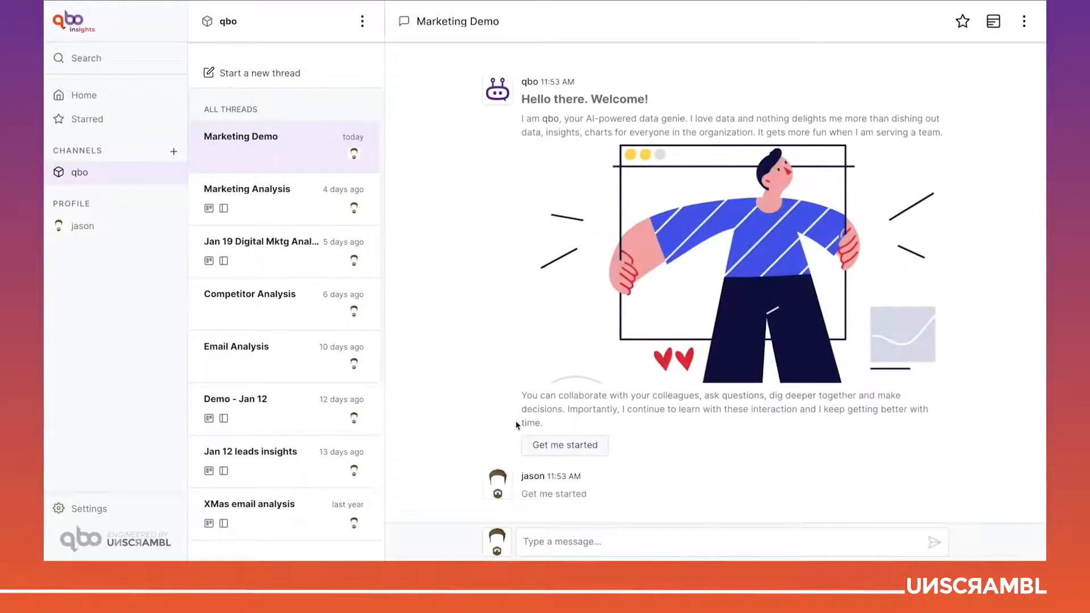
left_click(540, 494)
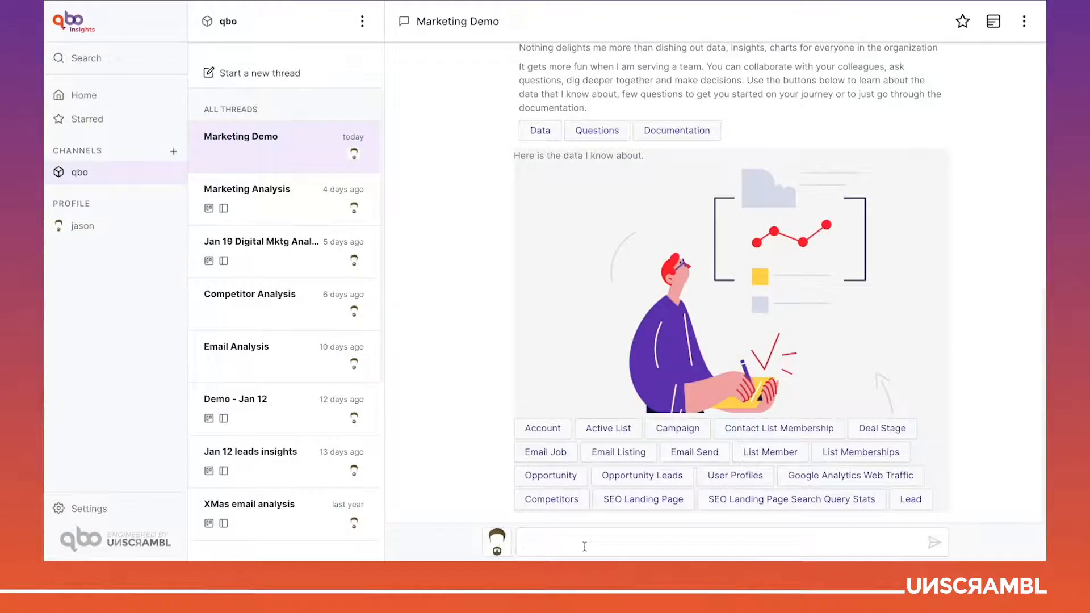
left_click(585, 547)
type("Number of leads created in the last 2")
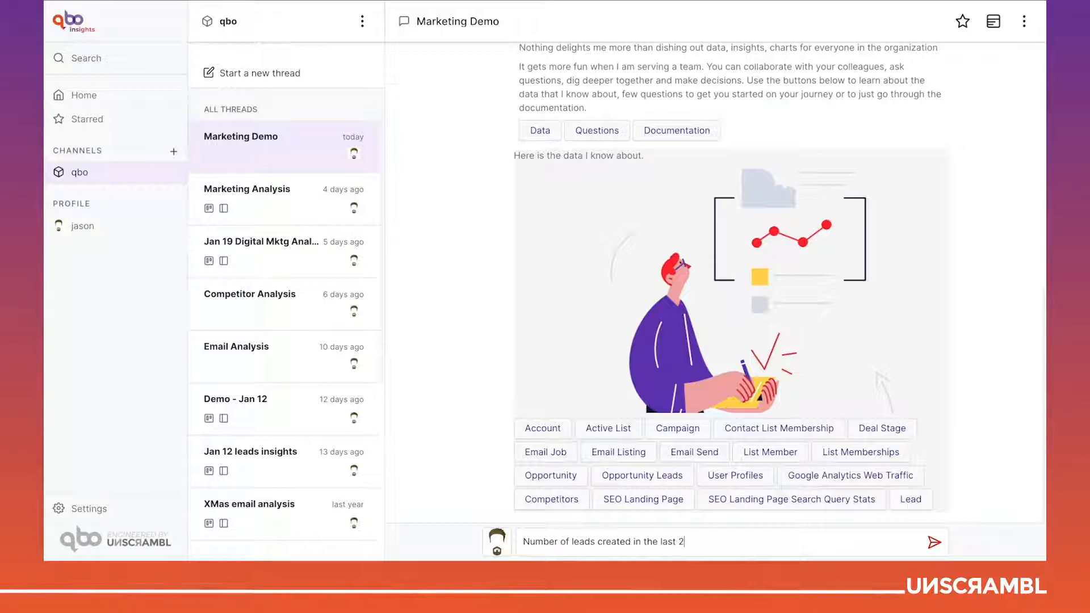
type("4 months")
key("Return")
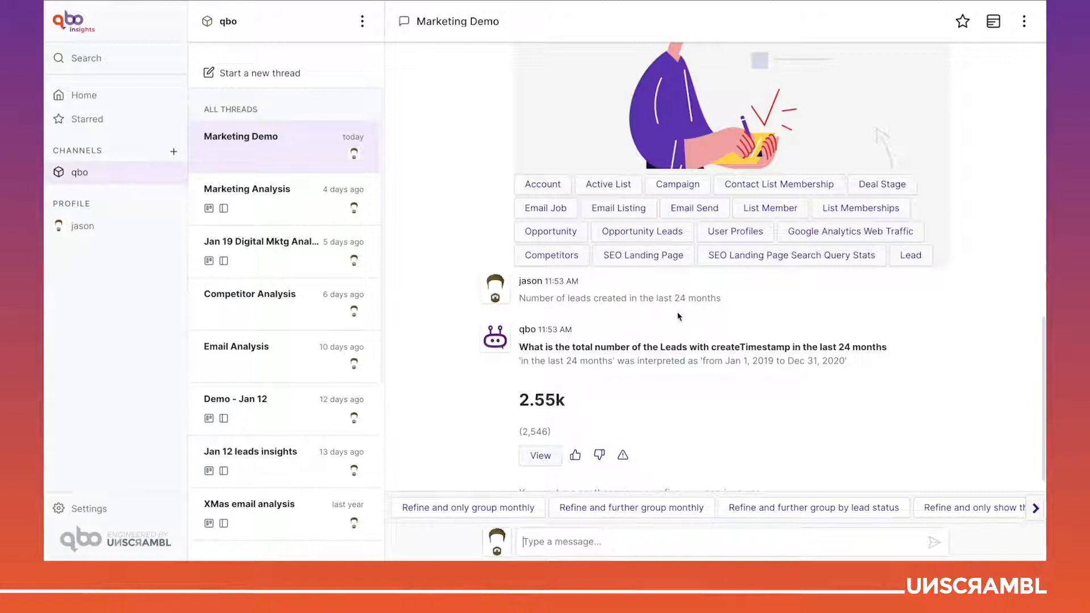
Review how the lead-count answer interprets the period and examine its internal query, closing the detail views.
left_click_drag(549, 362, 715, 365)
left_click(714, 365)
scroll(575, 376, "down", 1)
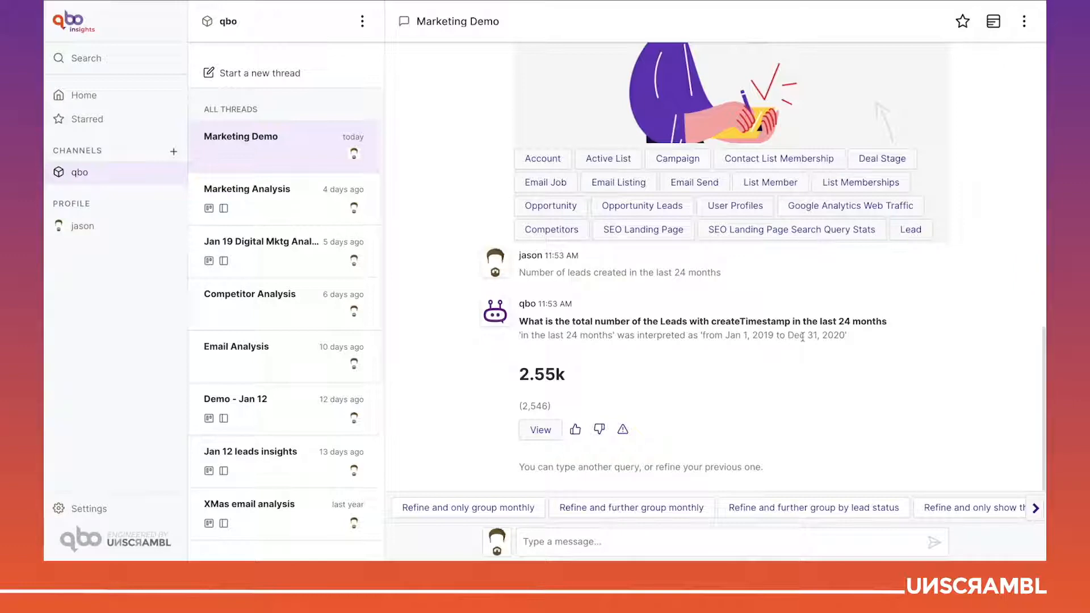
left_click(539, 434)
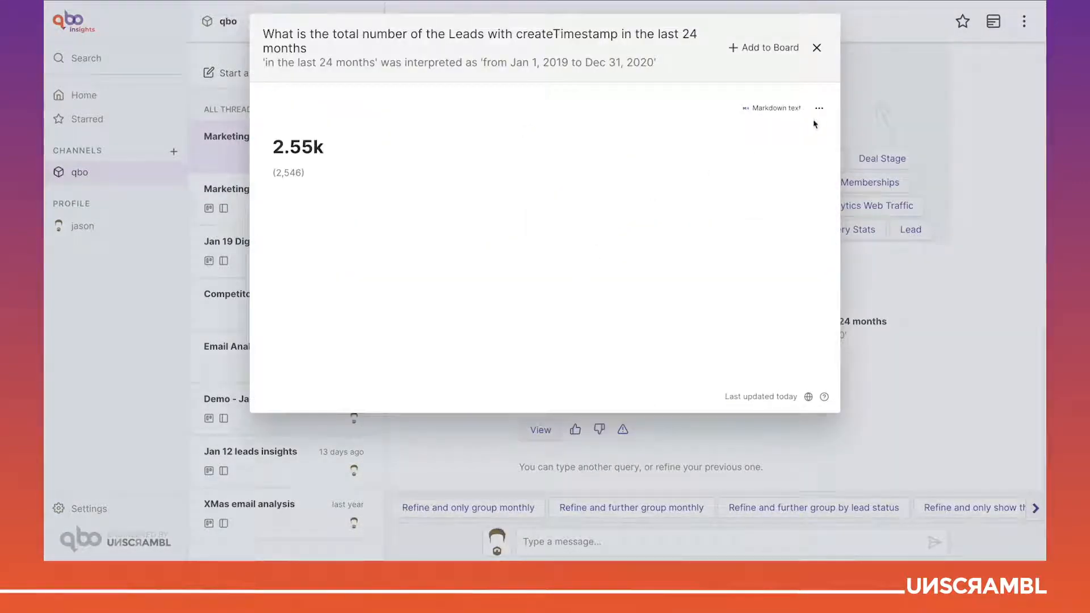
right_click(823, 112)
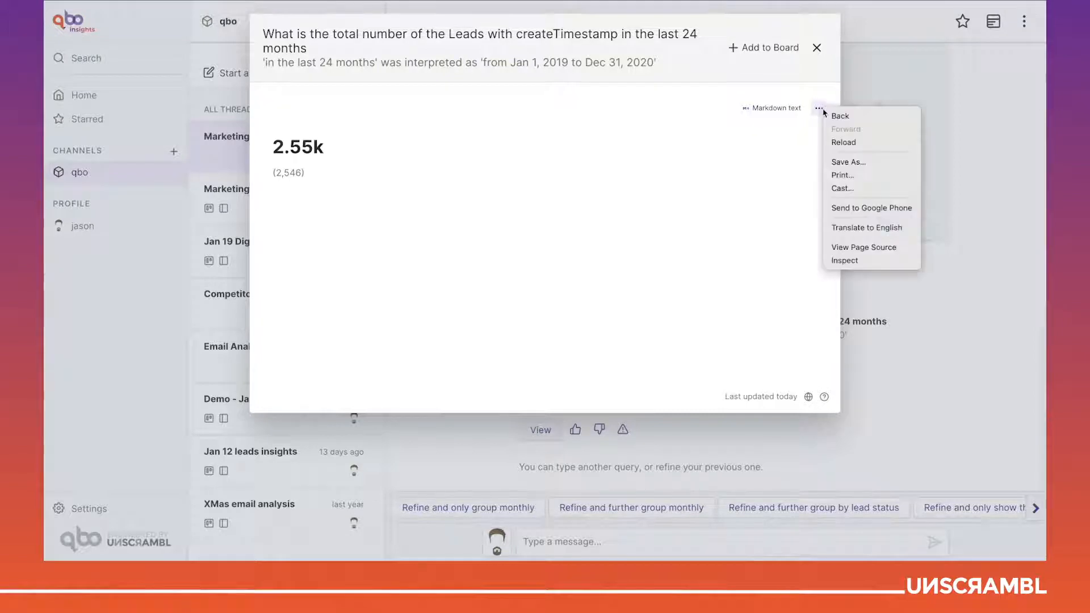
left_click(765, 167)
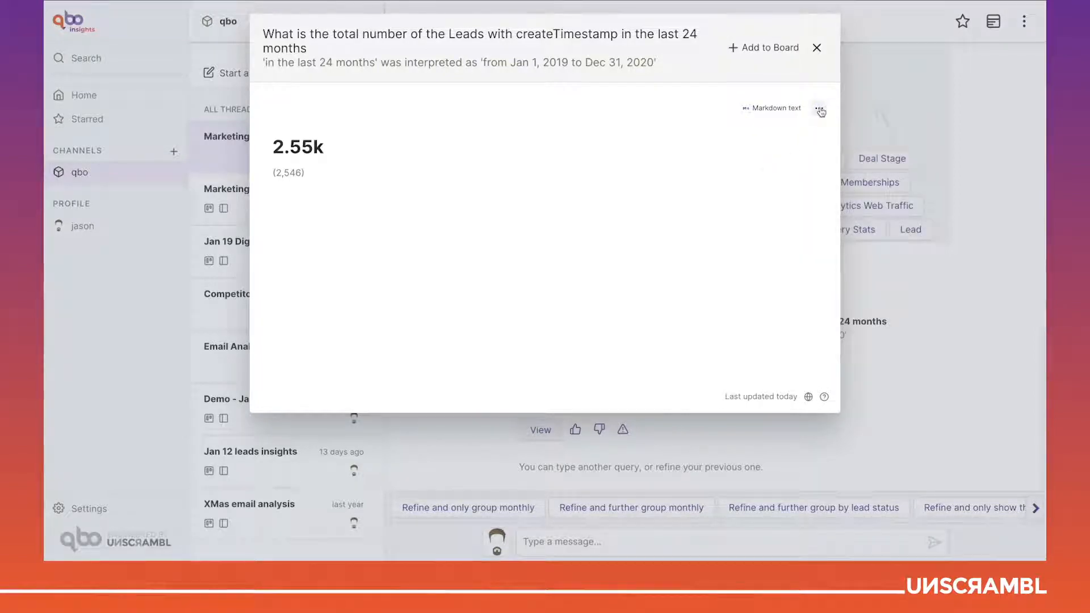
left_click(819, 109)
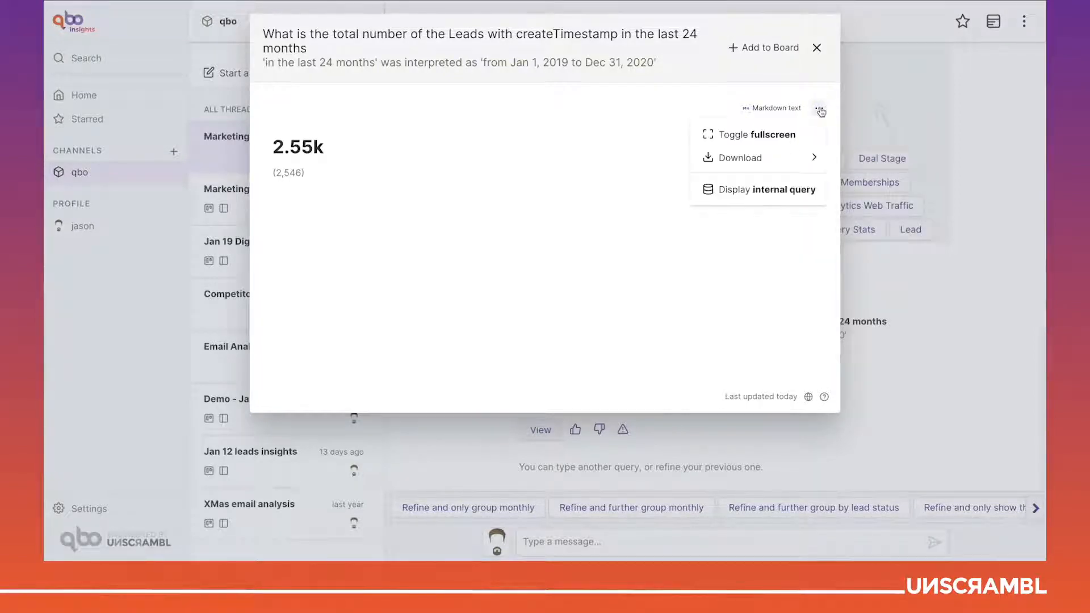
left_click(774, 191)
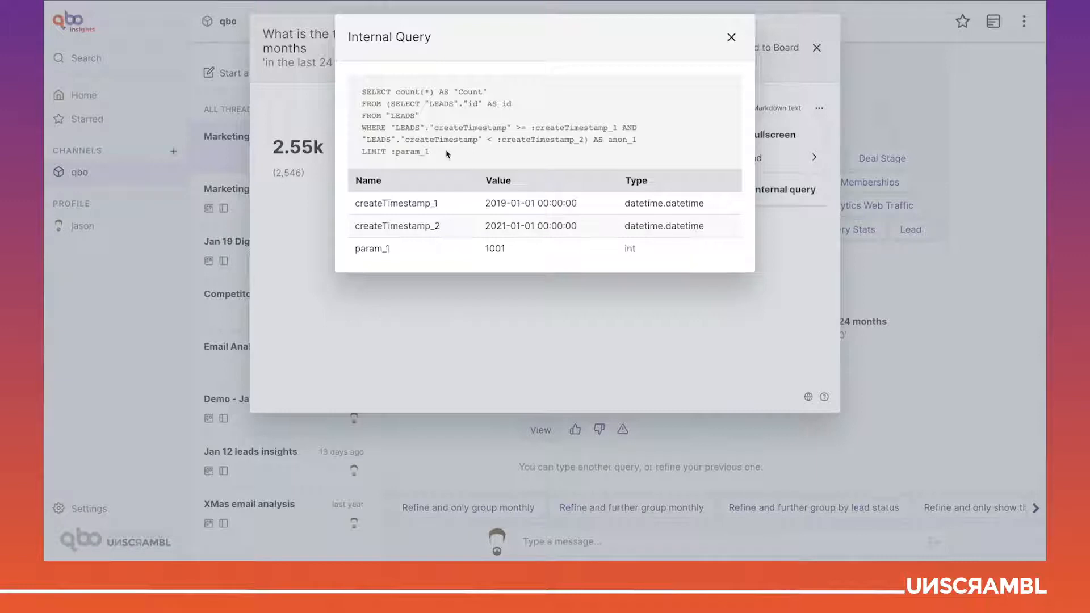
left_click_drag(446, 153, 361, 98)
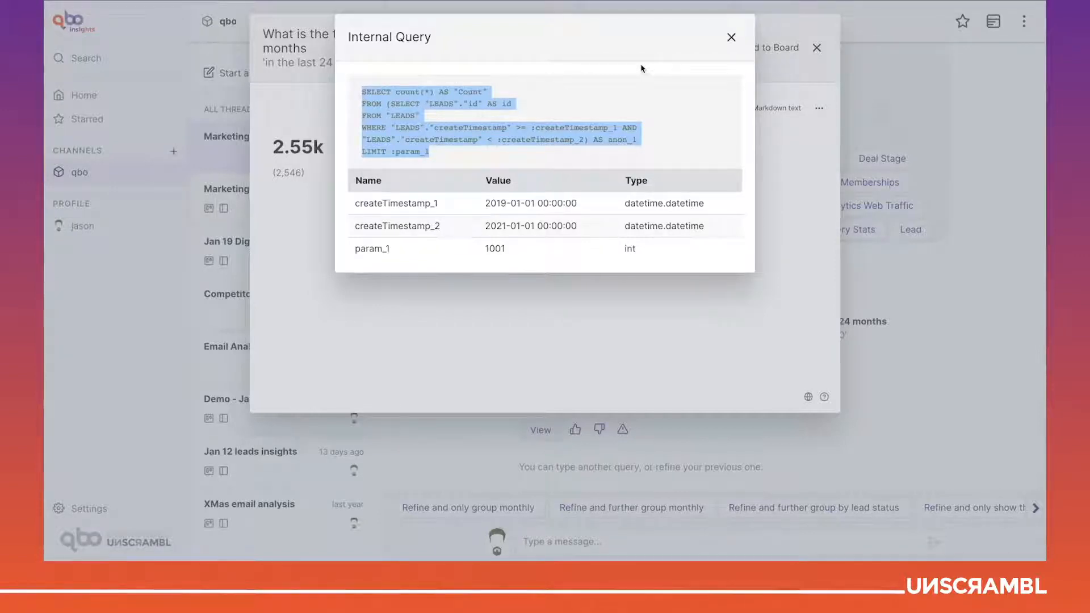
left_click(732, 38)
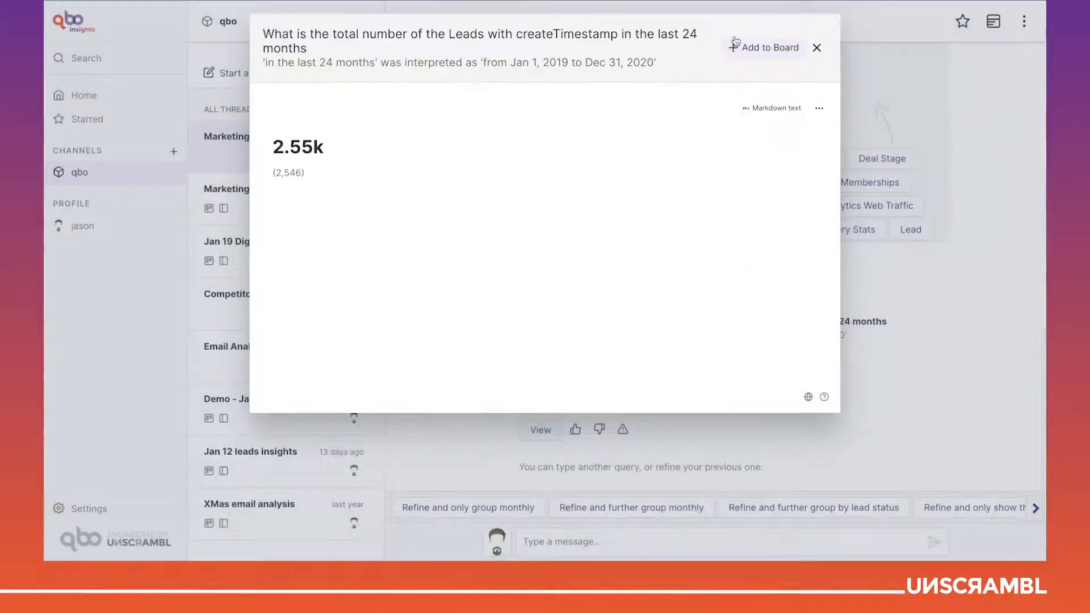
left_click(817, 49)
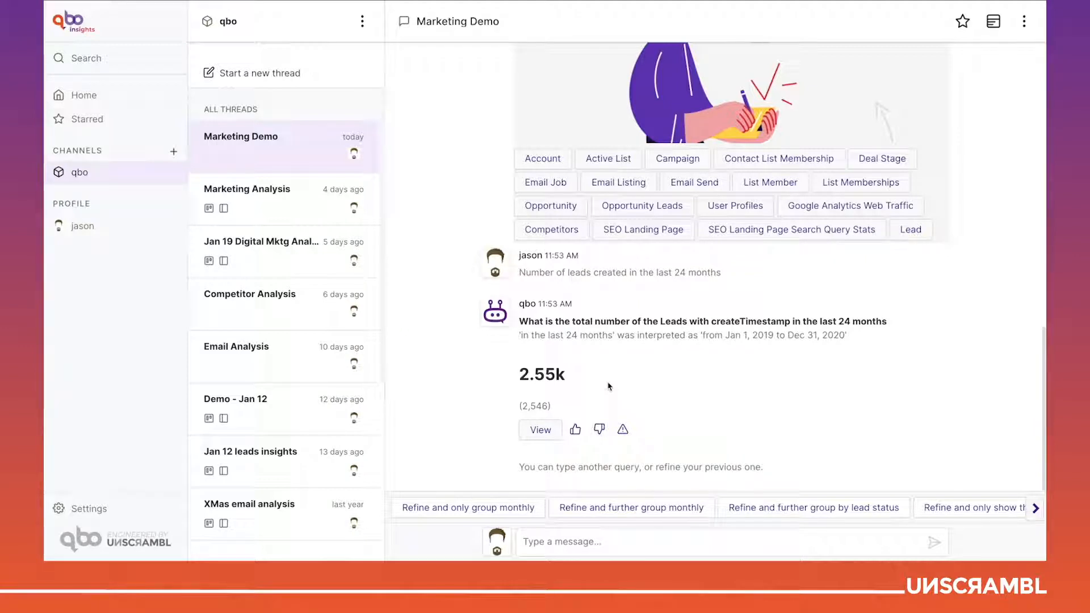
Refine the lead count with "by month", choosing to refine and only group monthly.
left_click(569, 552)
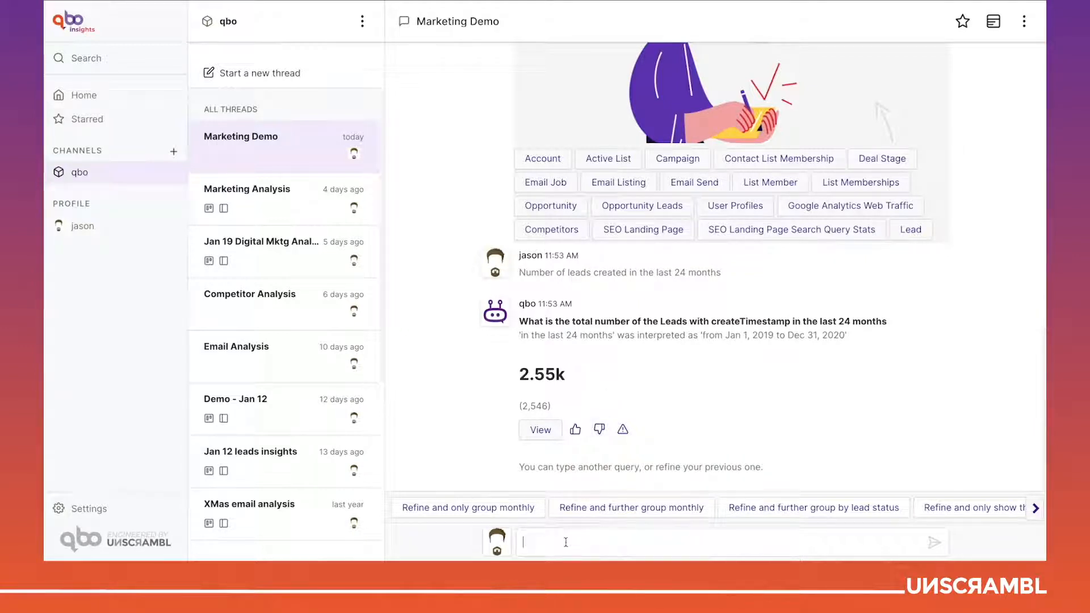
type("by month")
key("Return")
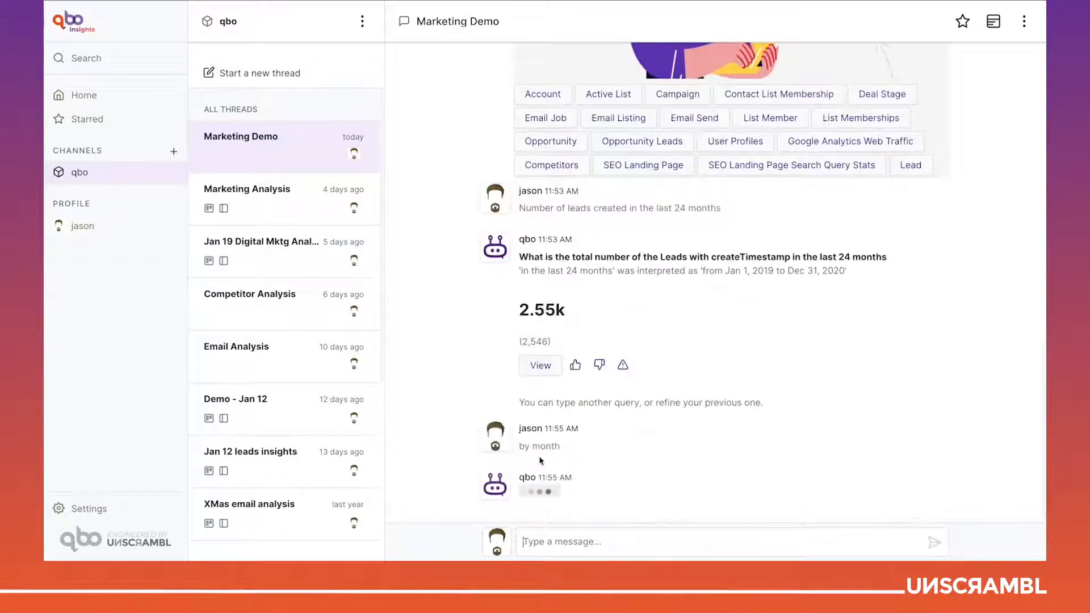
left_click(575, 465)
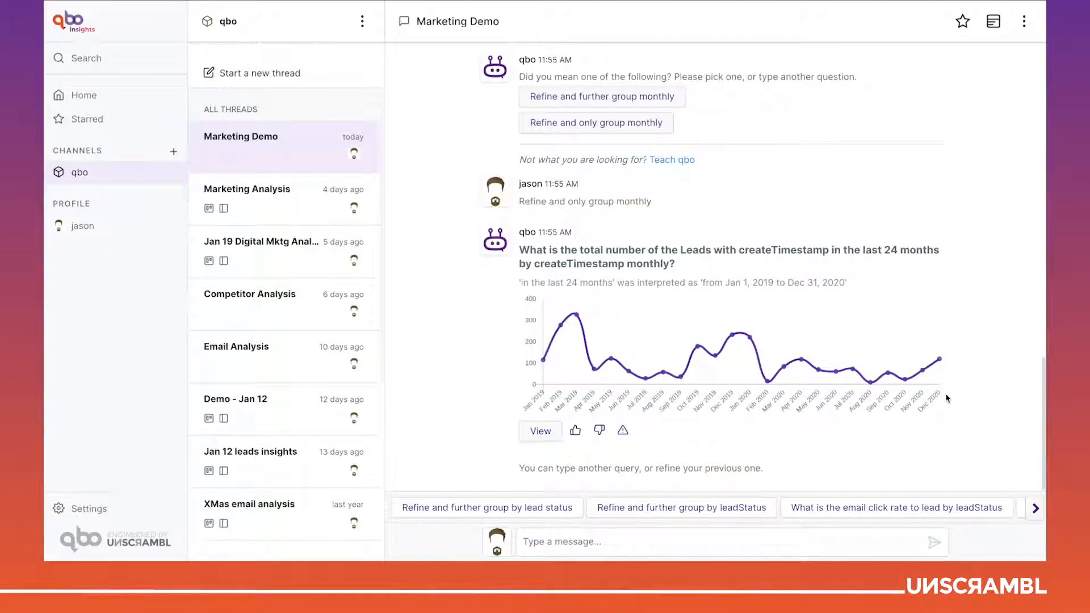
Refine the monthly result with "by lead status", choosing to refine and further group by lead status.
left_click(679, 549)
type("by lead status")
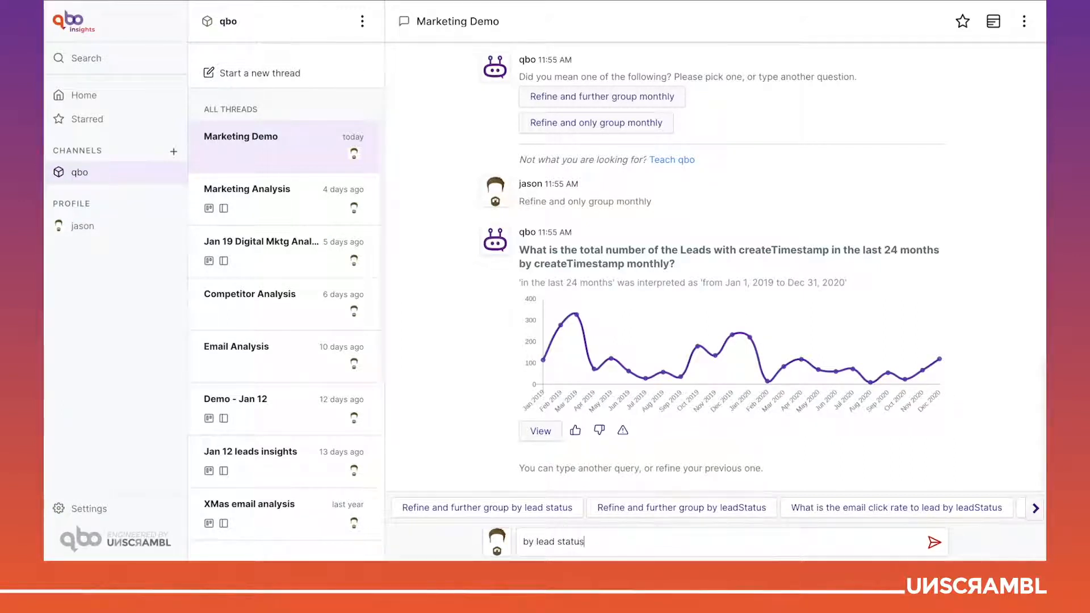
key("Return")
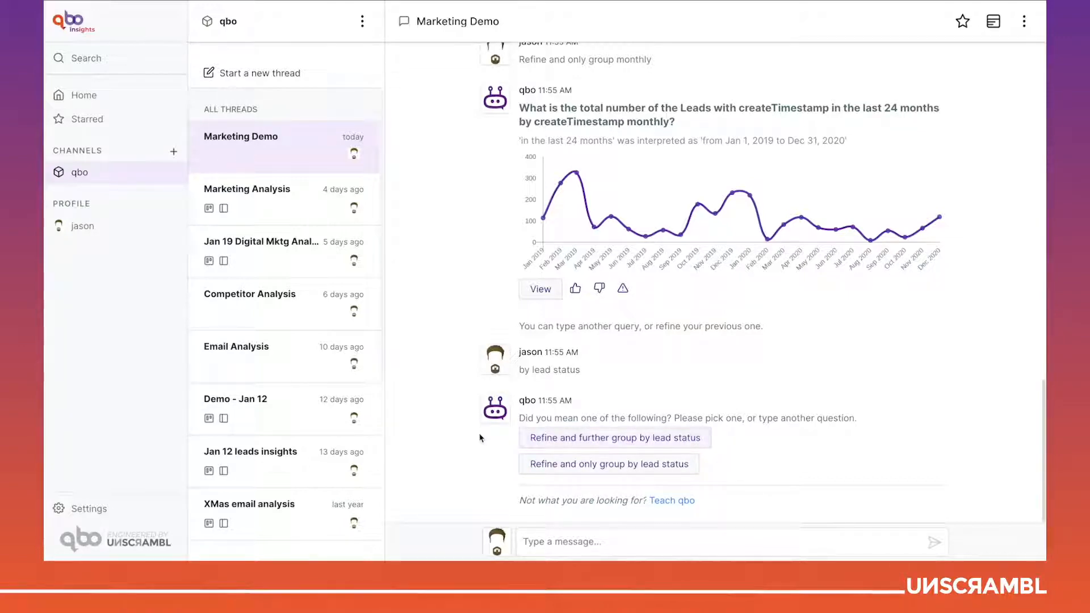
left_click(576, 443)
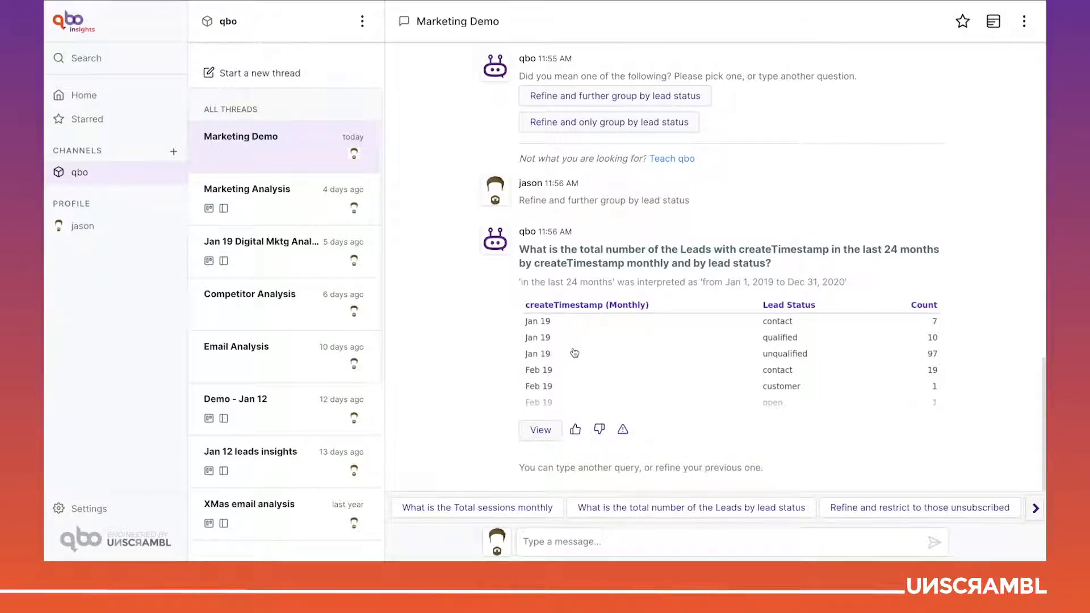
Display the monthly leads by lead status as a line chart and add it to the board.
left_click(540, 431)
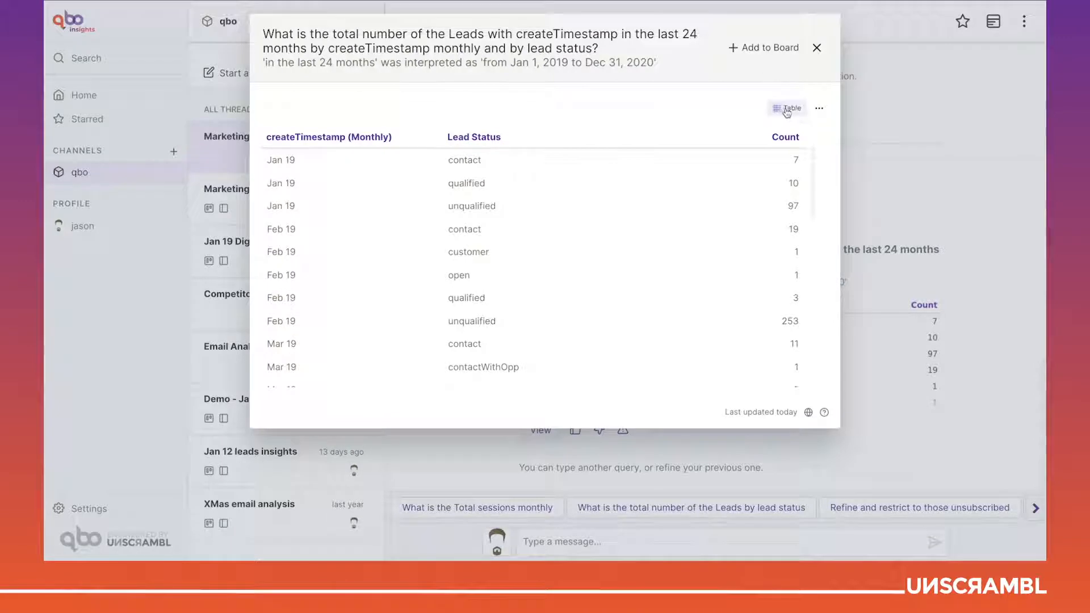
left_click(789, 110)
left_click(403, 271)
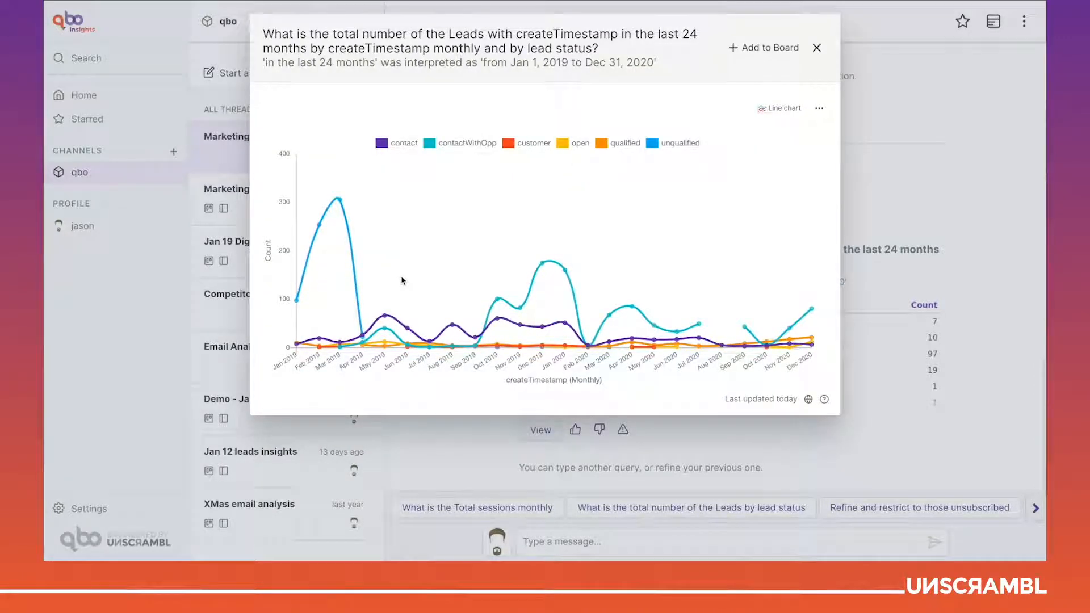
mouse_move(370, 253)
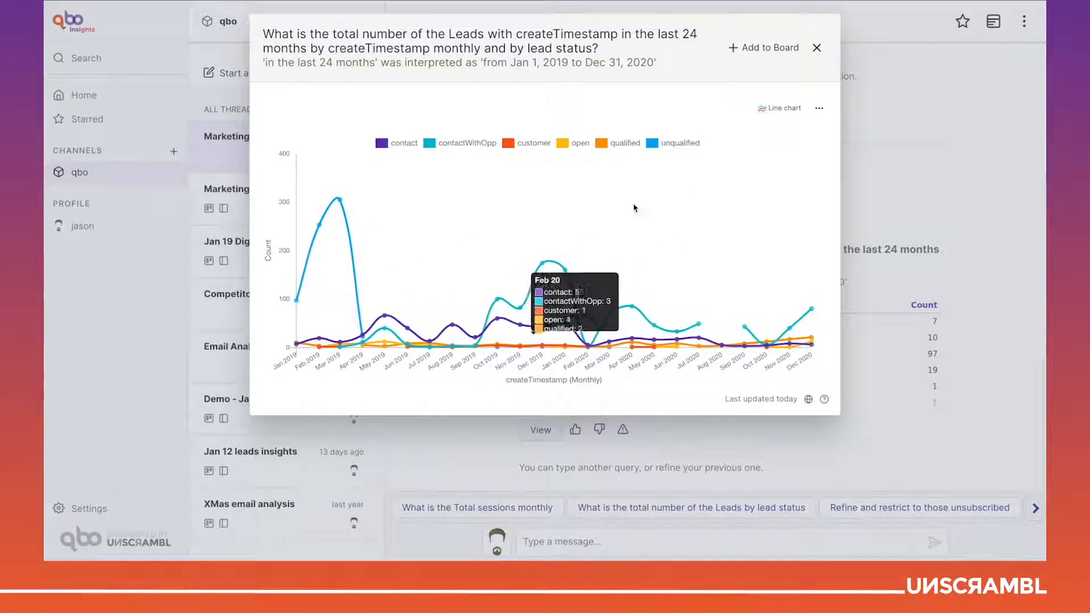
left_click(777, 56)
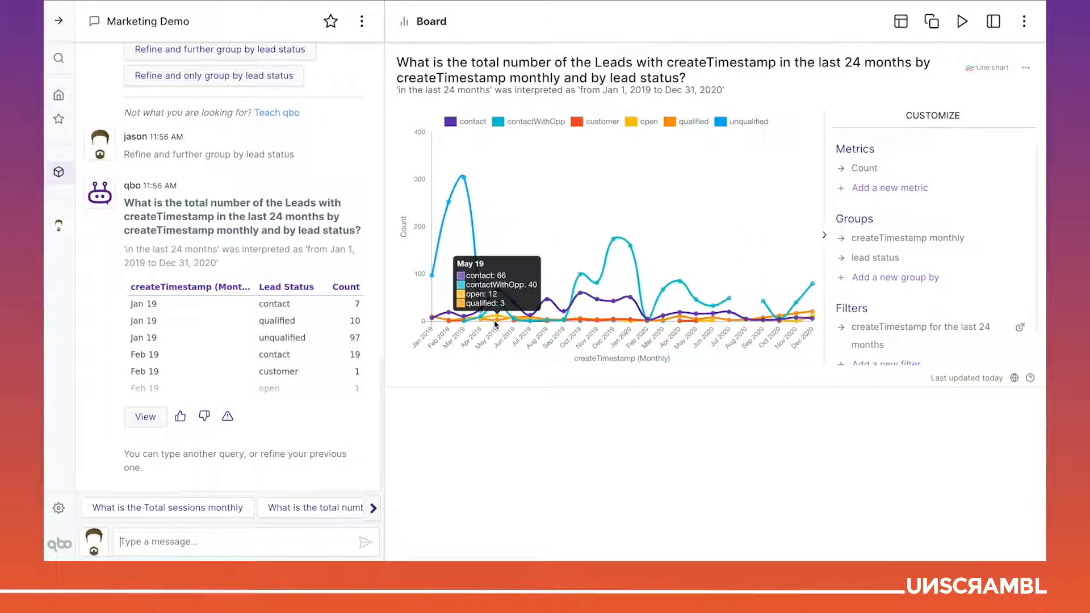
Hide the unqualified, contactWithOpp and contact series in the leads line chart on the board.
left_click(746, 124)
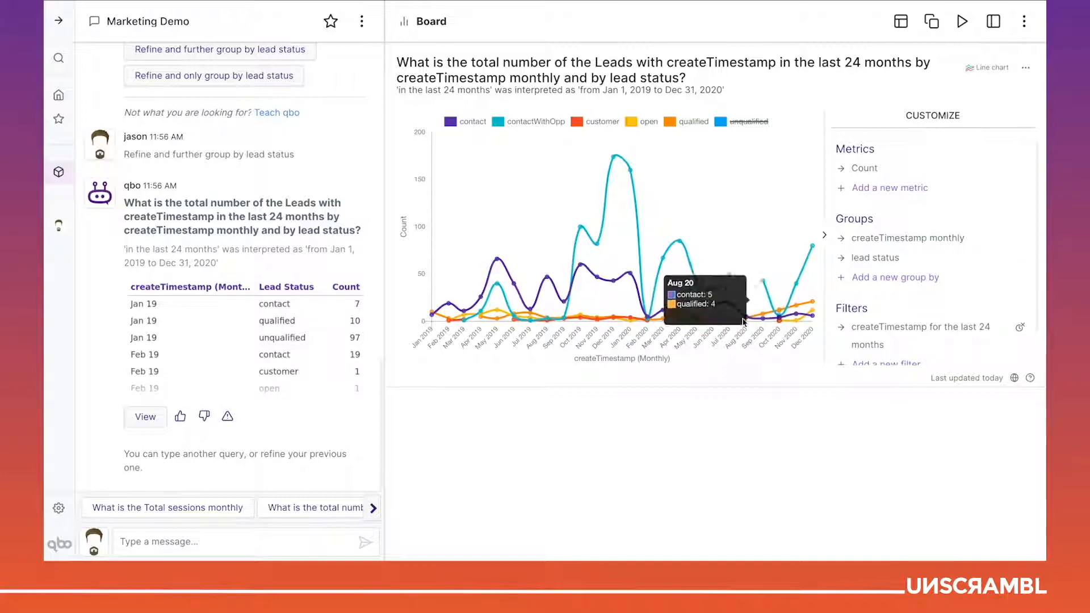
left_click(537, 122)
left_click(484, 124)
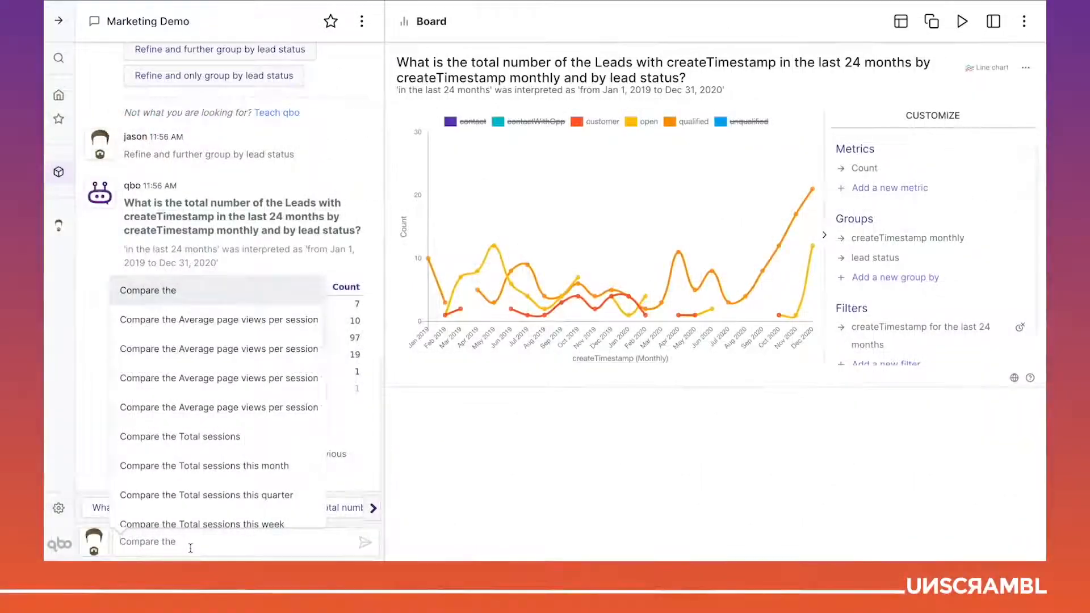
Replace the drafted message with "Total sessions monthly" and send it to the assistant.
key("ctrl+a")
key("BackSpace")
type("Total s")
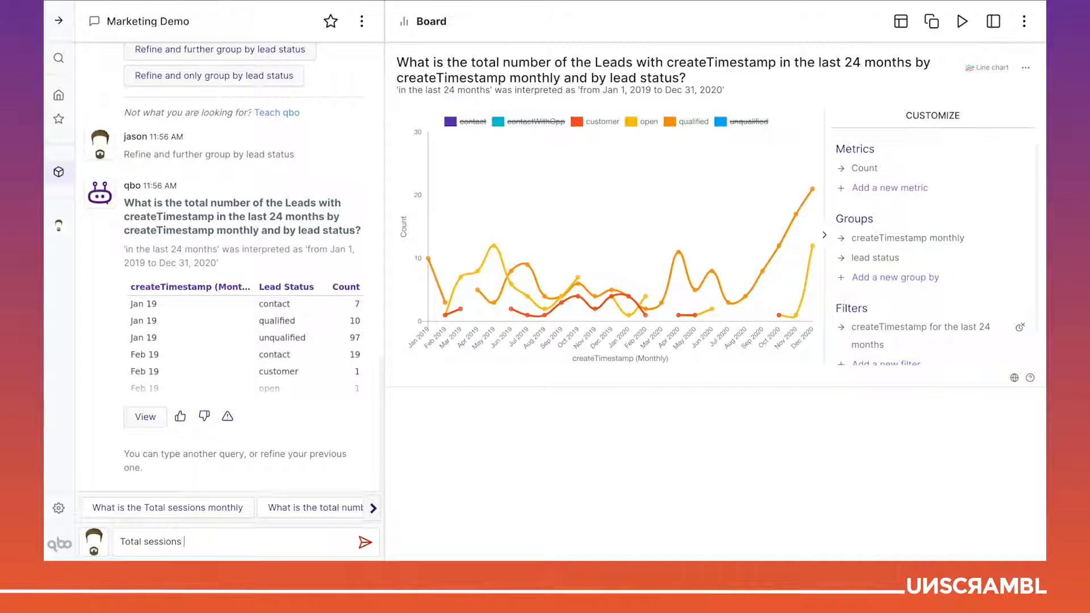
type("essions monthly")
key("Return")
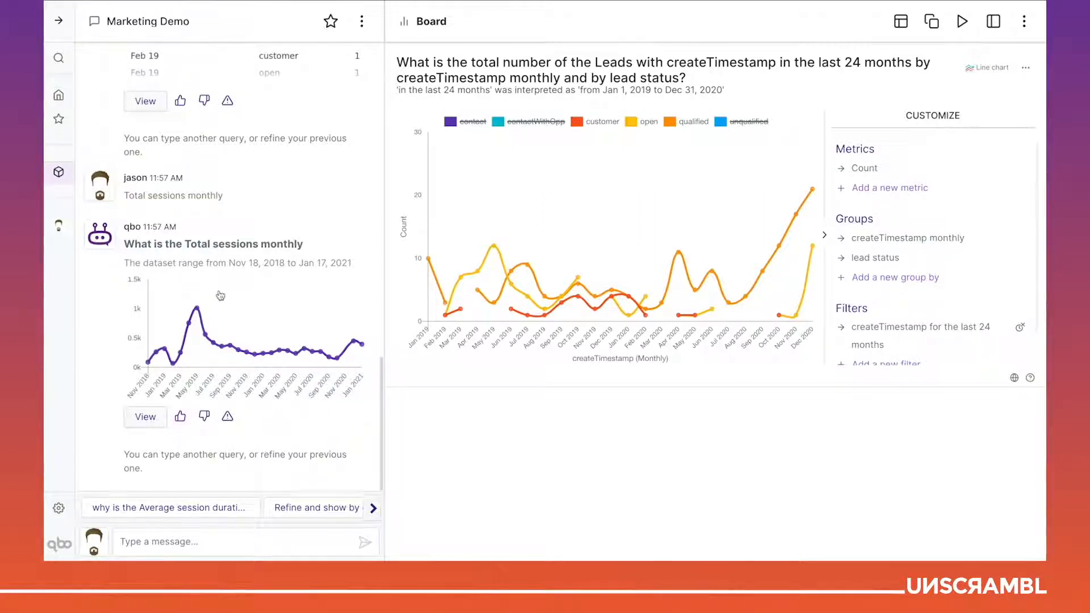
Open the total monthly sessions result and add its line chart to the board.
left_click(145, 417)
left_click(145, 417)
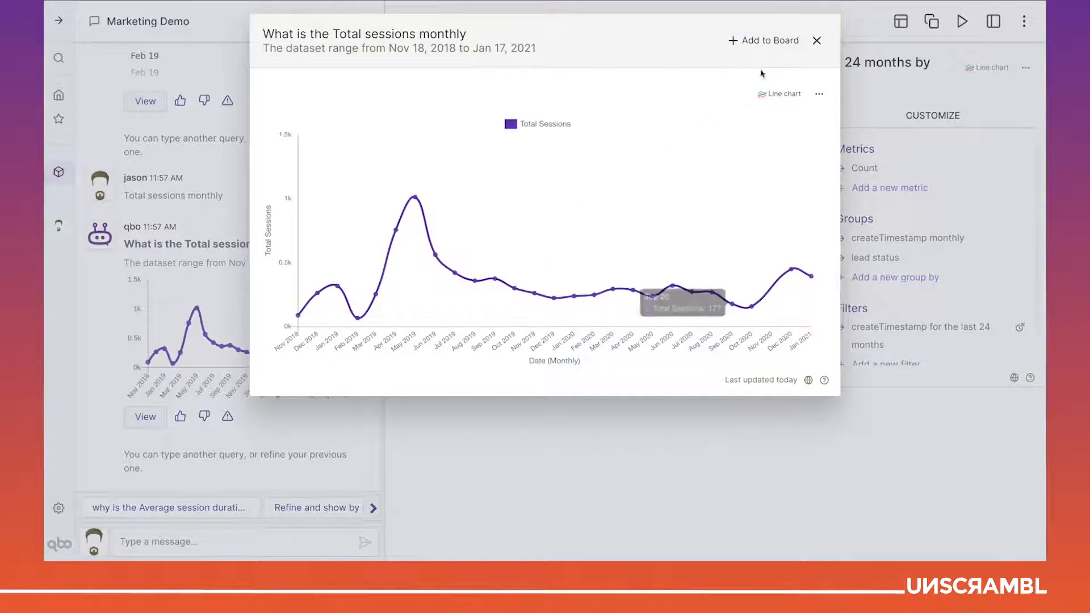
left_click(771, 41)
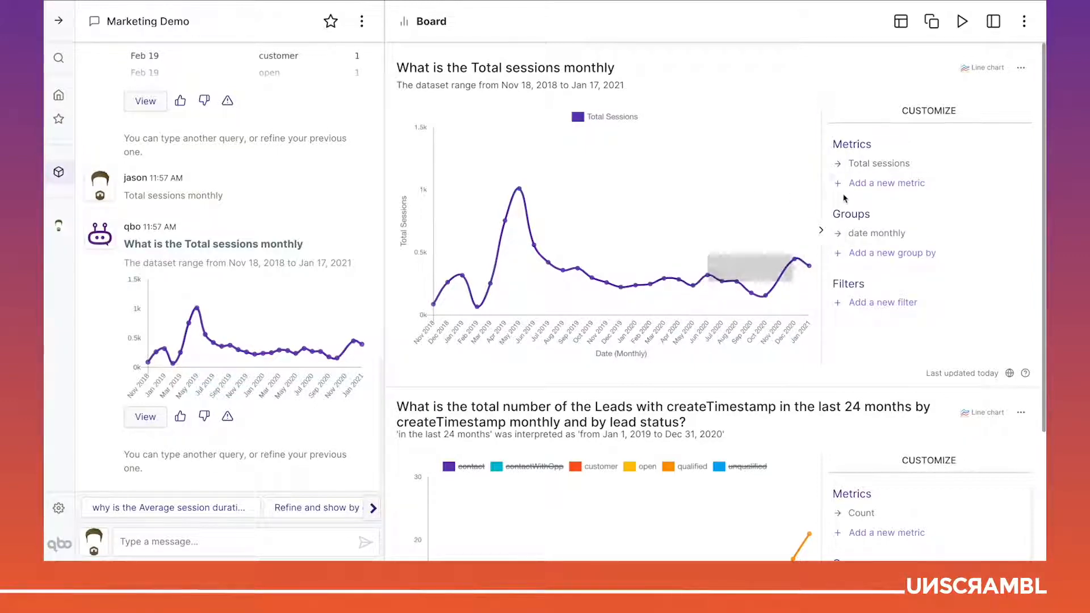
Add Average session duration as a new metric to the monthly total sessions chart on the board and apply the change.
left_click(873, 186)
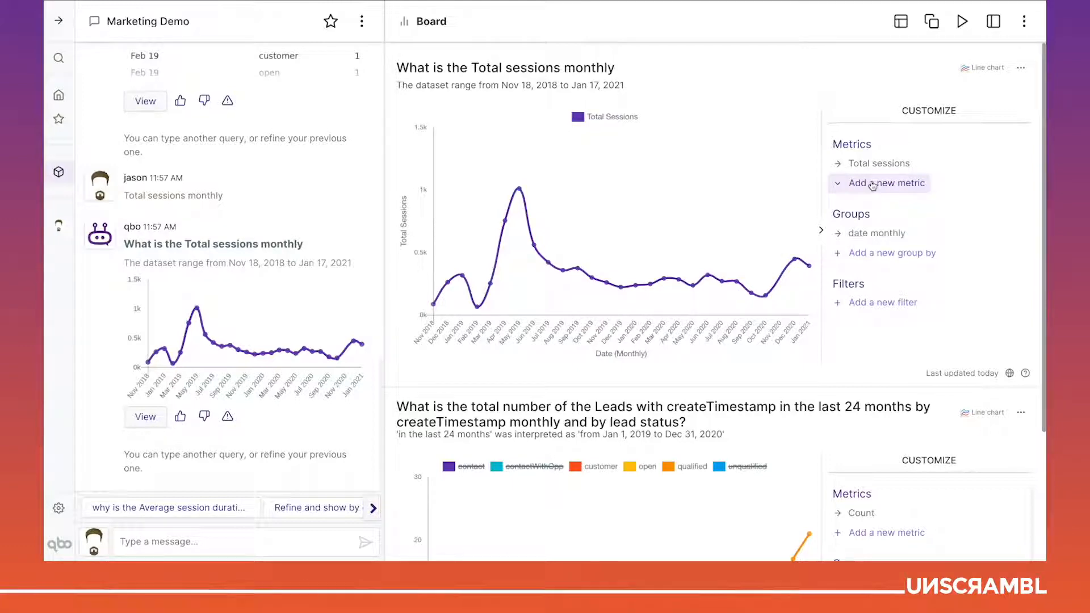
left_click(885, 184)
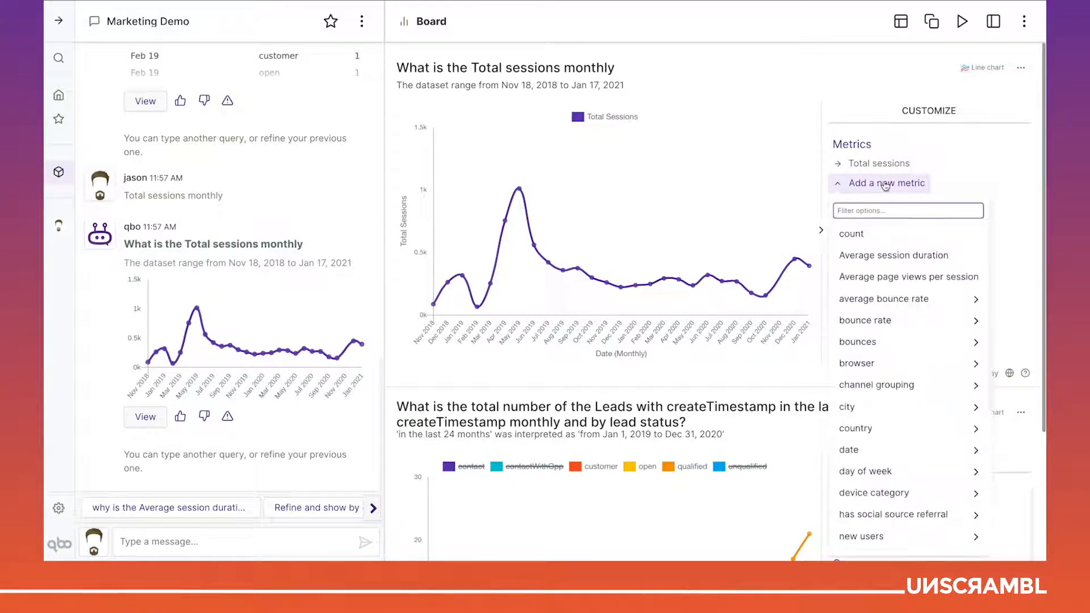
left_click(896, 257)
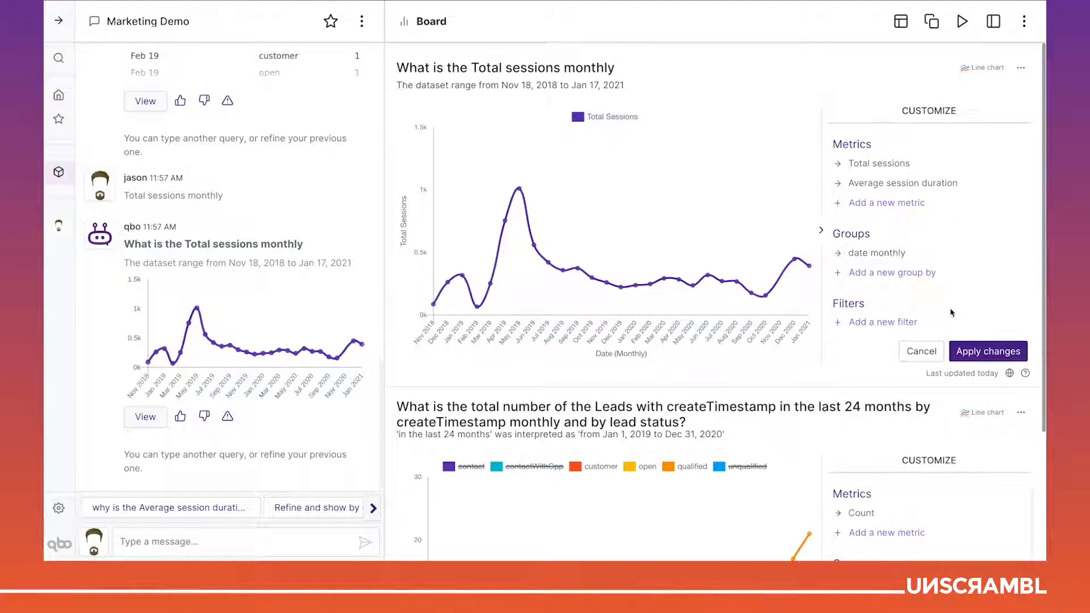
left_click(988, 351)
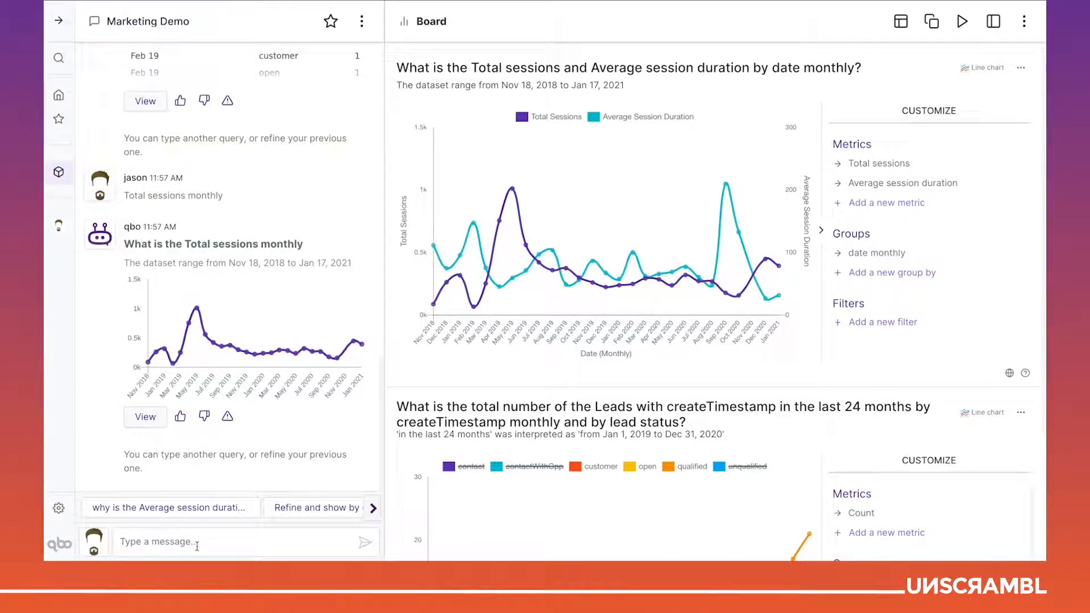
Ask the assistant "Why is the average session duration in Sept 2020 more than Aug 2020".
type("Compare the")
type("Why ")
type("is th")
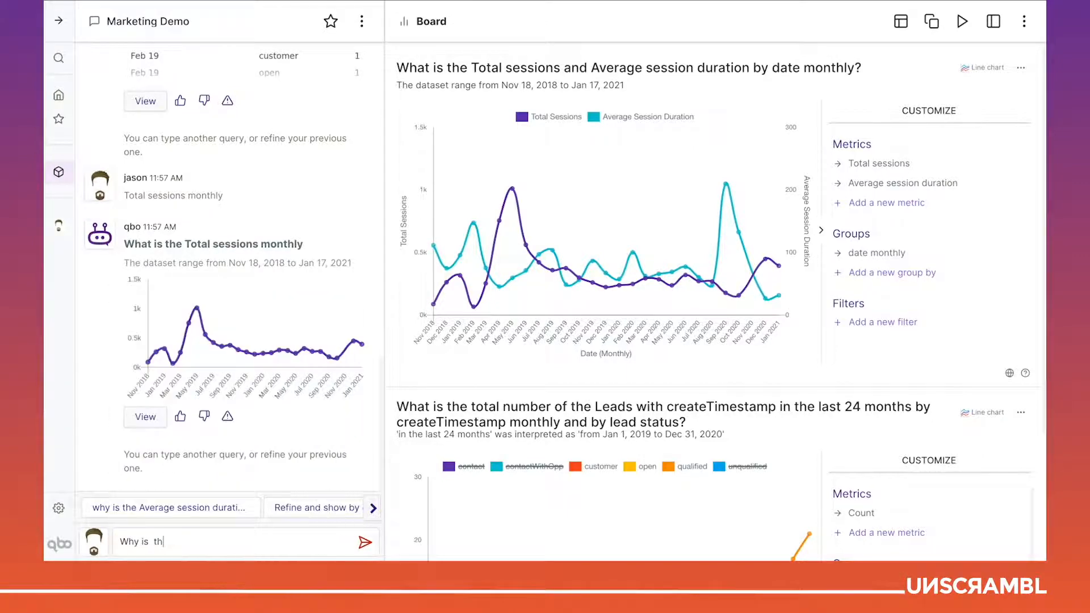
type("e aver")
type("age session duration in")
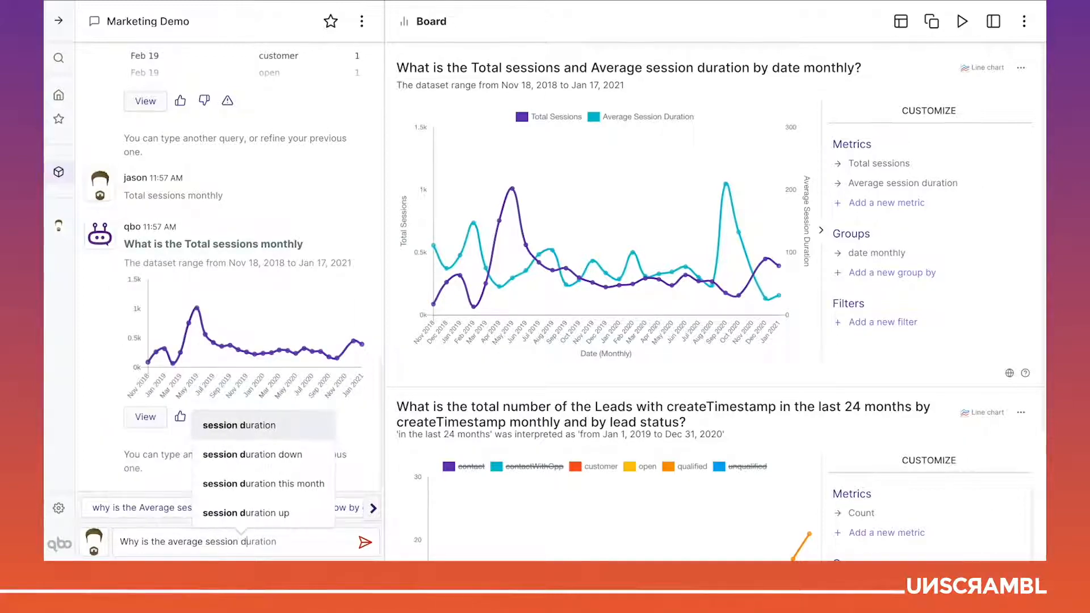
type(" Sept 2020 more")
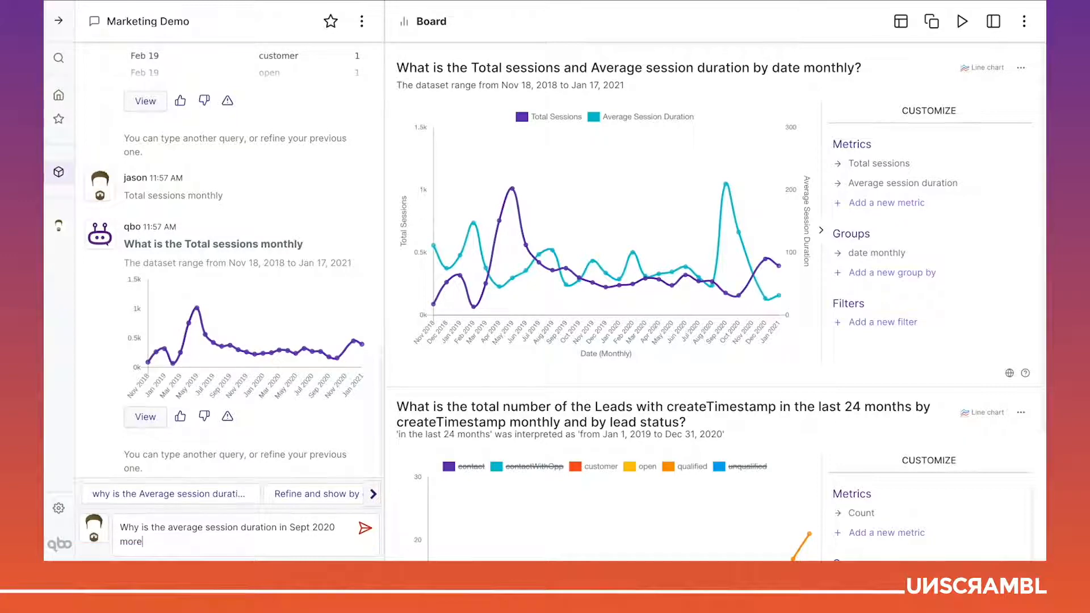
type(" than Aug 2020")
key("Return")
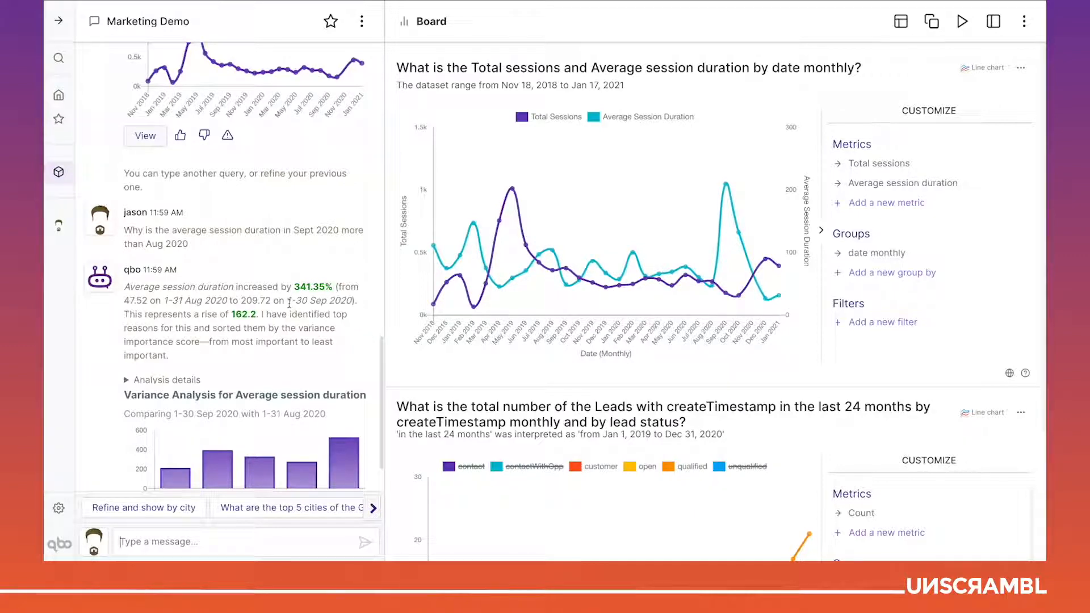
Expand the analysis details in the session duration answer and examine the contributing cities, sources, channels and browser.
scroll(289, 304, "down", 3)
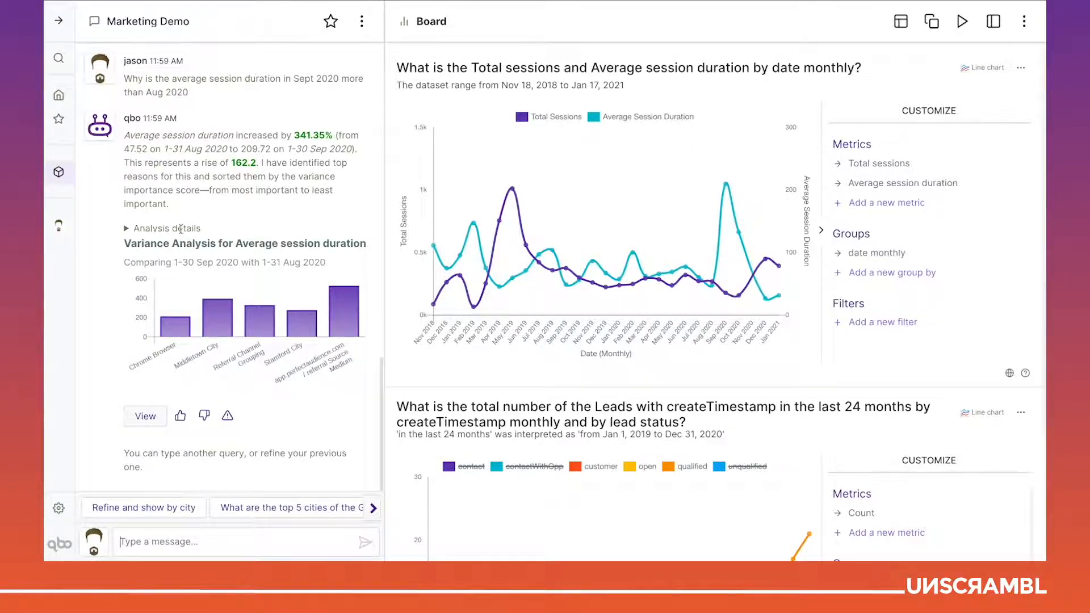
left_click(126, 229)
scroll(213, 238, "down", 2)
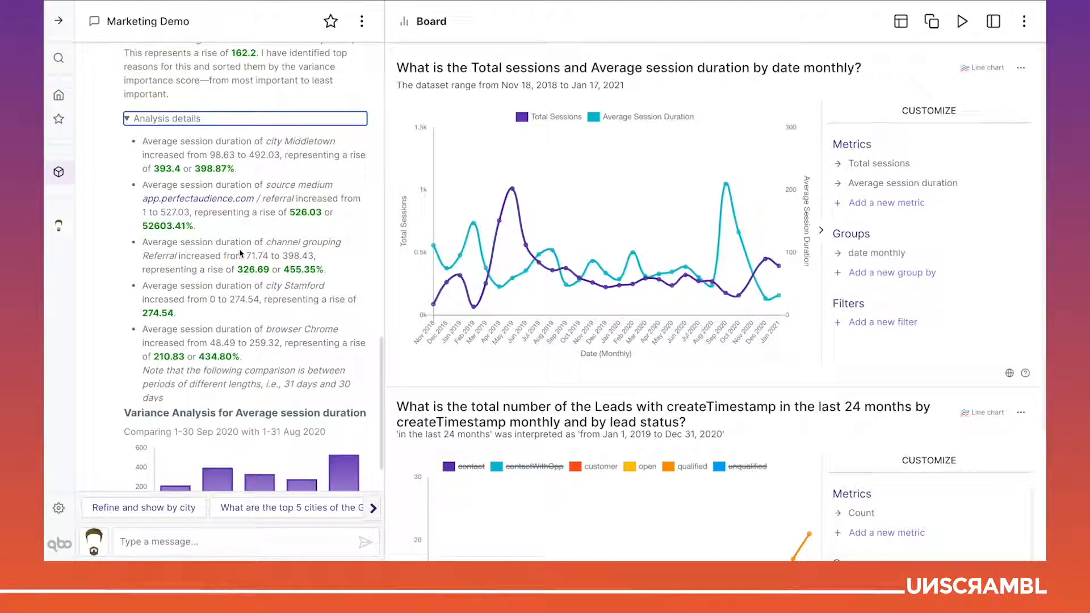
scroll(255, 223, "down", 1)
left_click_drag(179, 223, 143, 223)
left_click(188, 248)
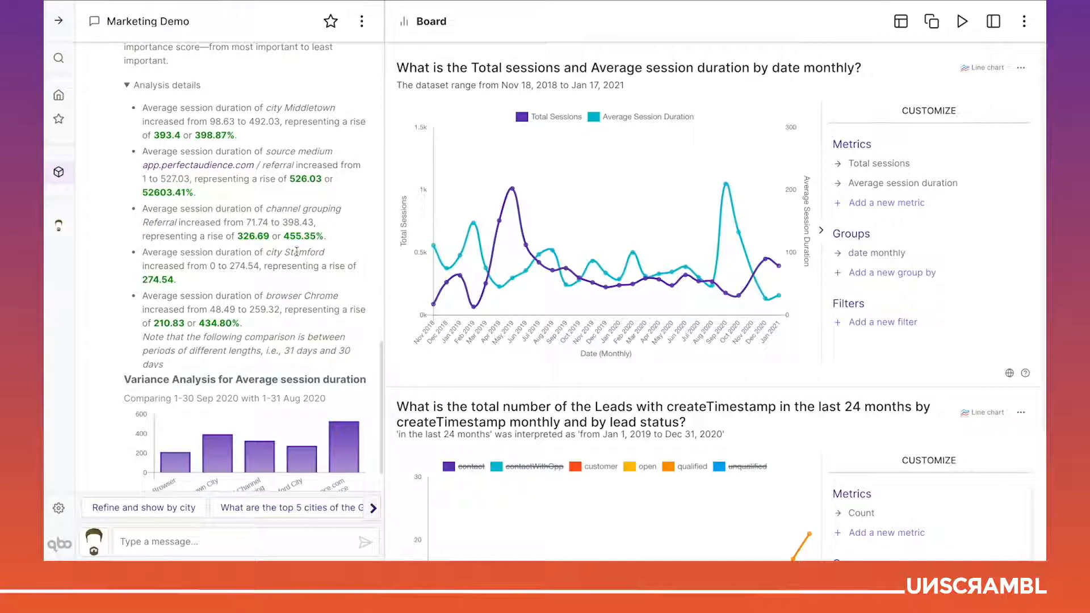
left_click_drag(285, 252, 322, 250)
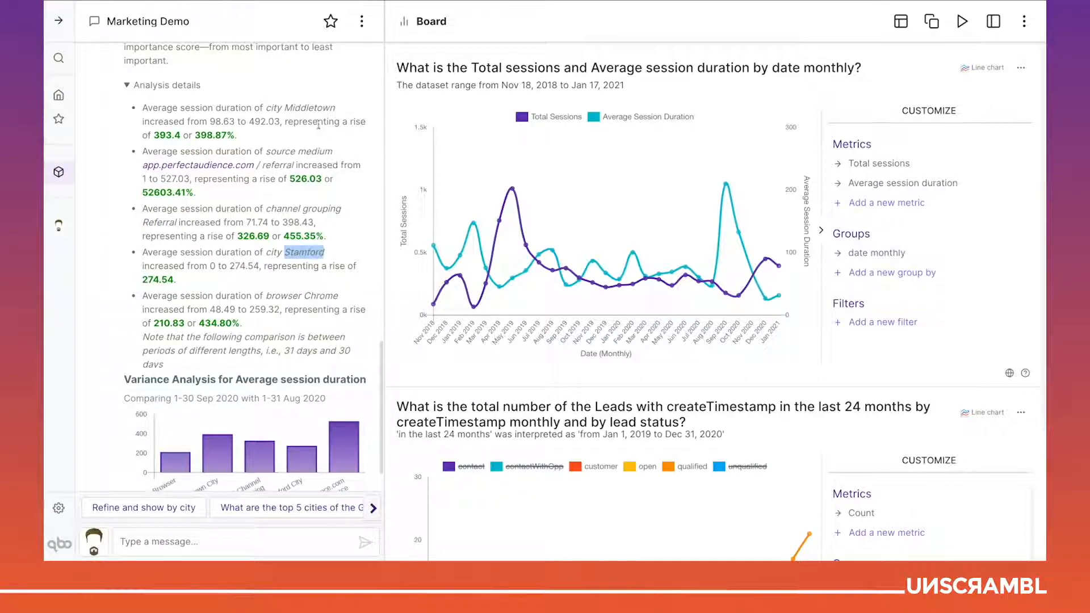
left_click_drag(290, 106, 337, 113)
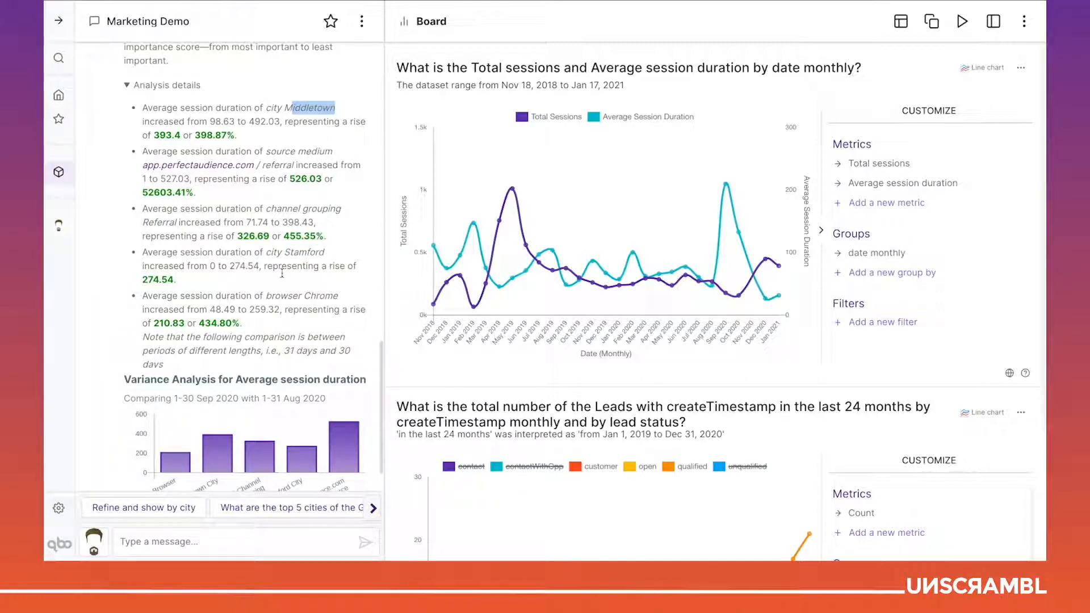
Open the variance analysis result for average session duration and add its bar chart to the board.
scroll(278, 284, "down", 3)
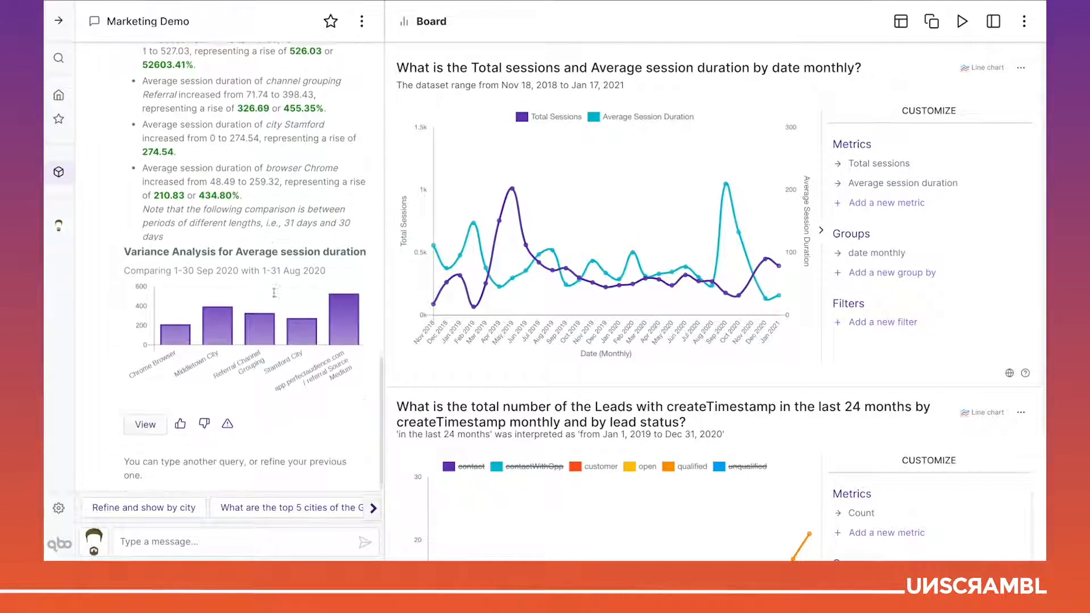
left_click(145, 417)
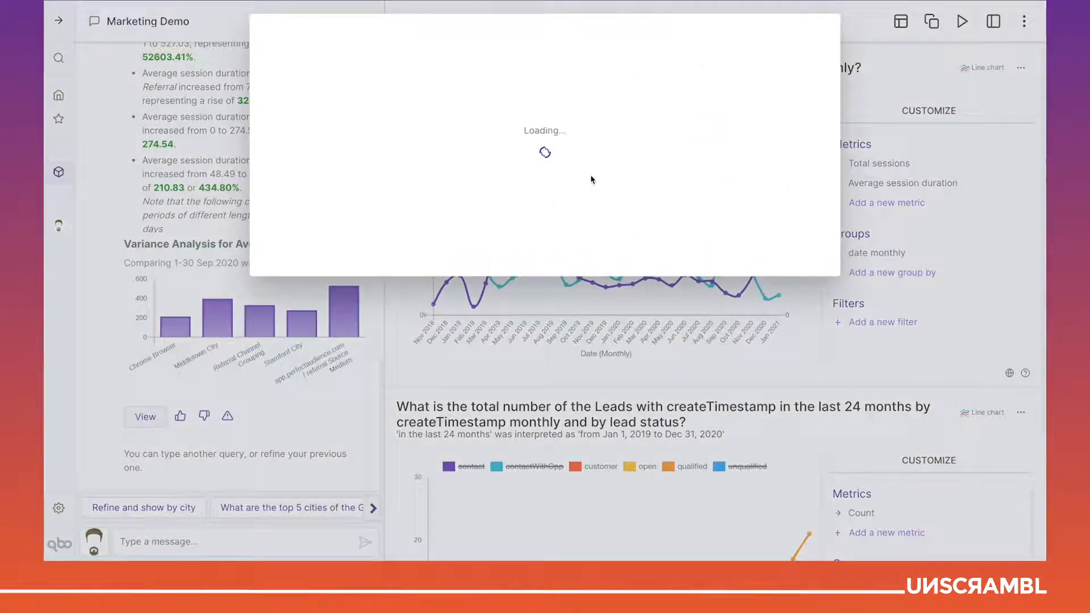
left_click(774, 41)
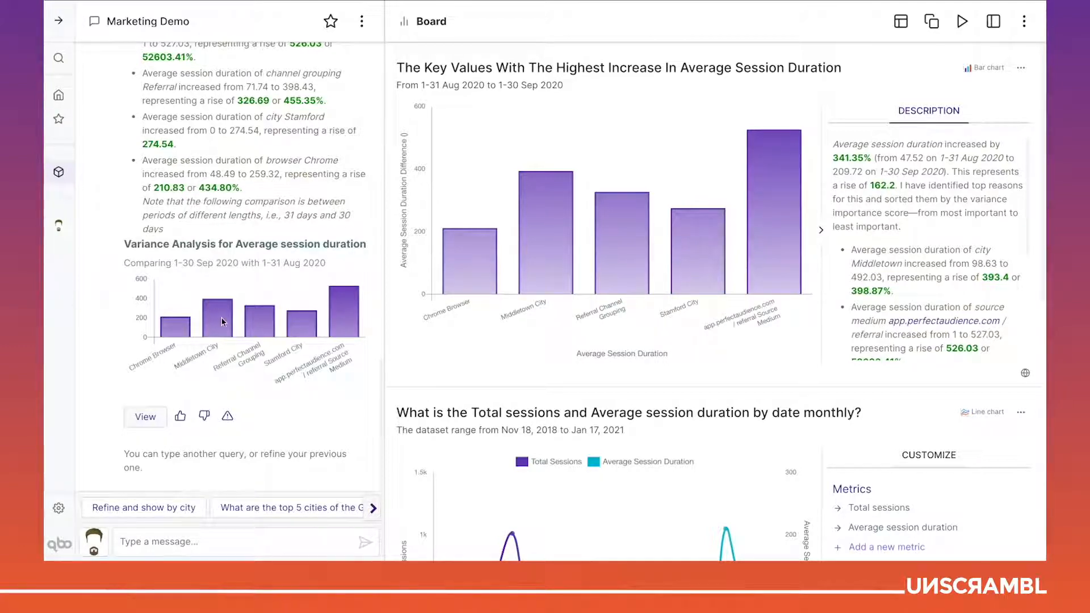
Send the follow-up query "Refine and show by city" and add the resulting waterfall chart to the board.
left_click(182, 542)
type("Refine and show ")
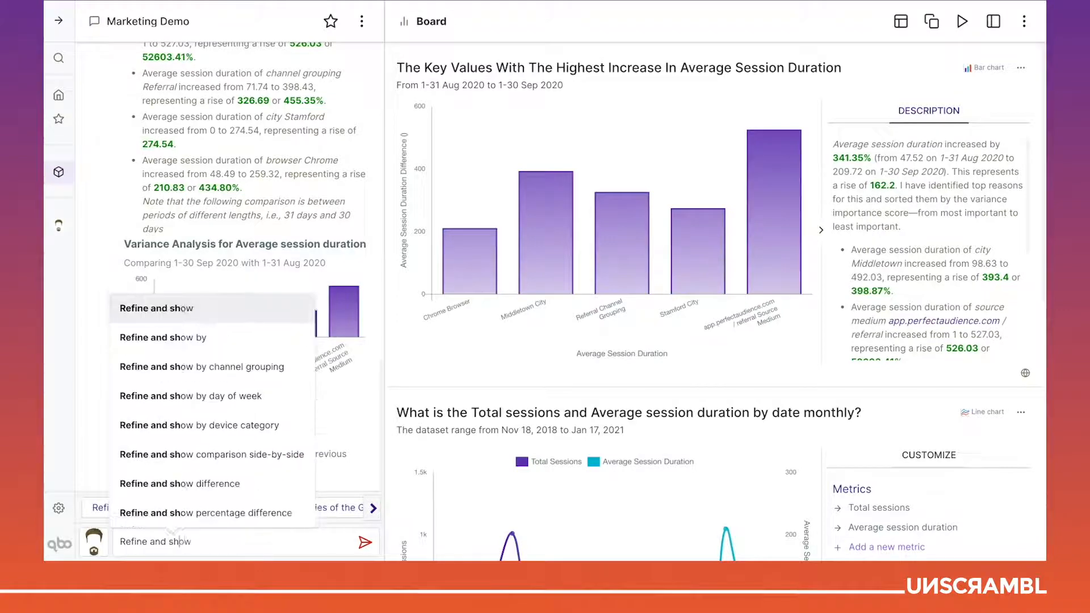
type("by cit")
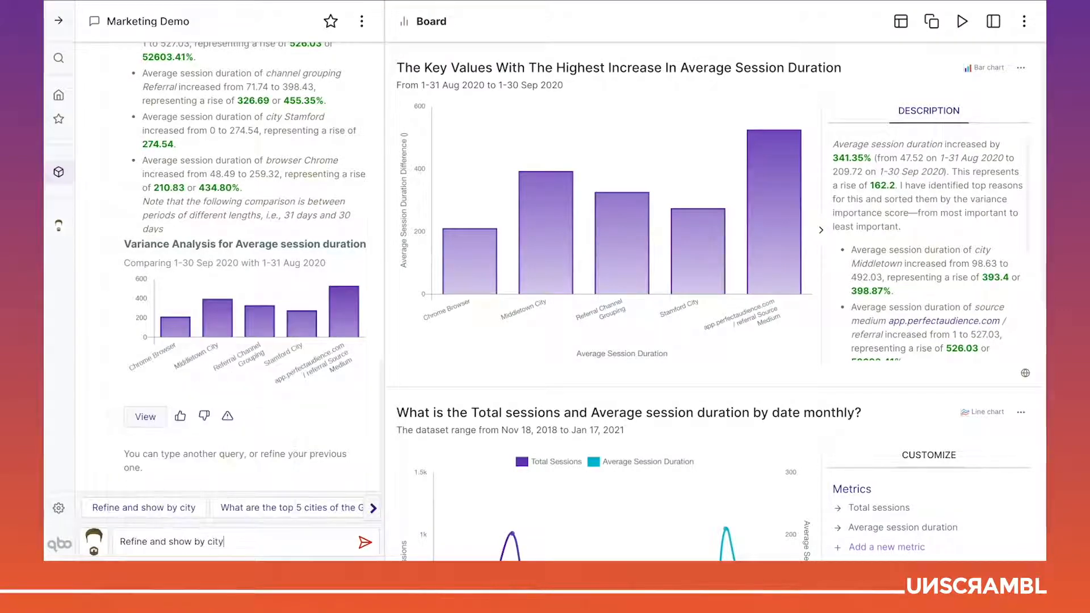
type("y")
key("Return")
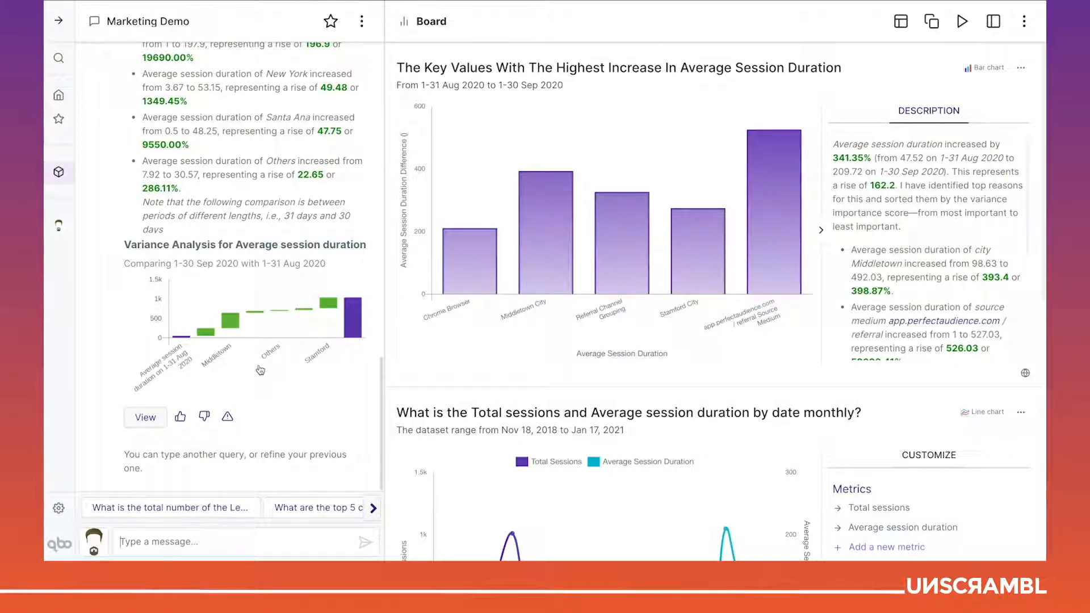
left_click(155, 419)
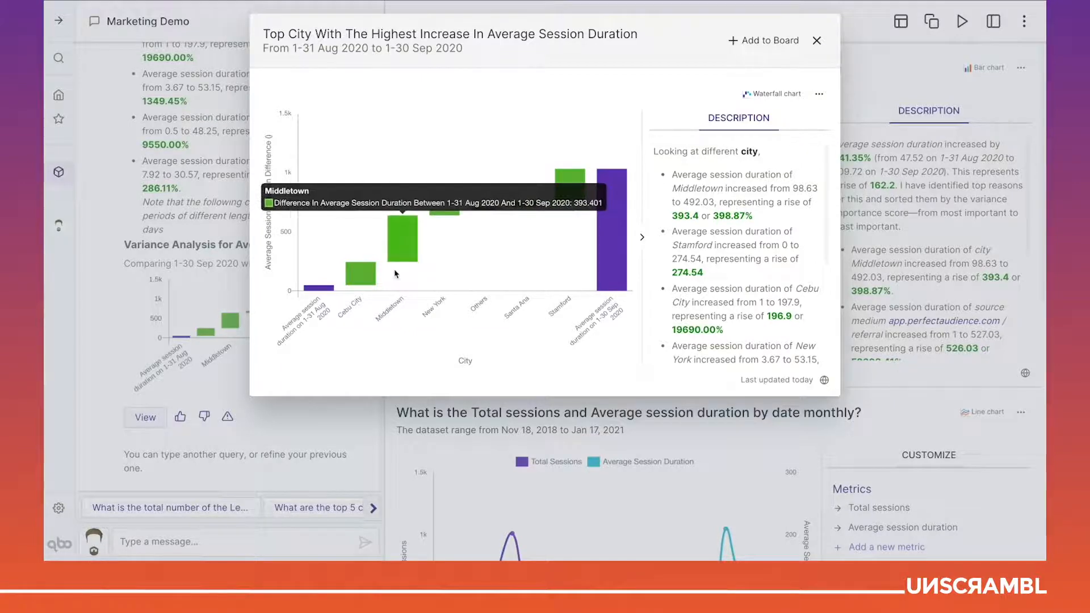
left_click(781, 41)
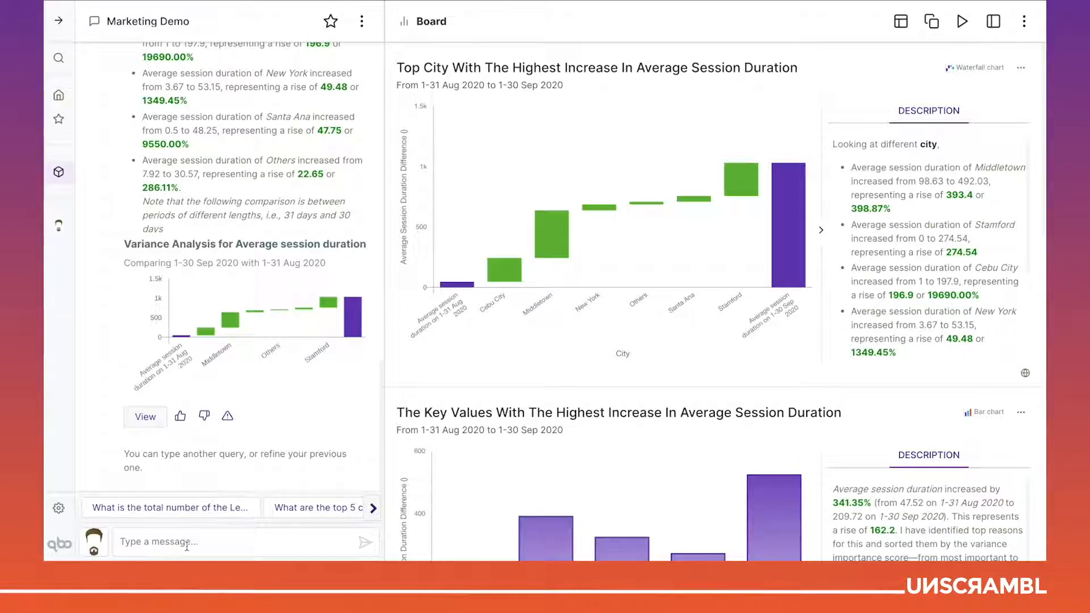
Ask "What are the top 5 campaign names of the Leads" and view the enlarged result chart without adding it to the board.
left_click(186, 544)
type("Qha")
key("BackSpace")
key("BackSpace")
key("BackSpace")
type("Q")
key("BackSpace")
type("What are the ")
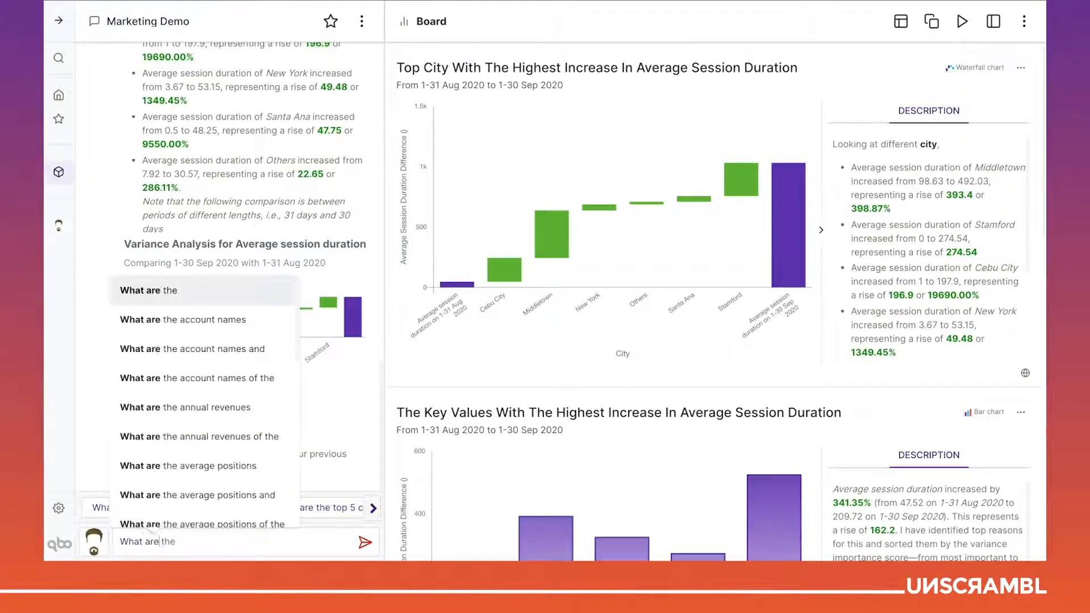
type("top 5 campaign names of the Leads")
key("Return")
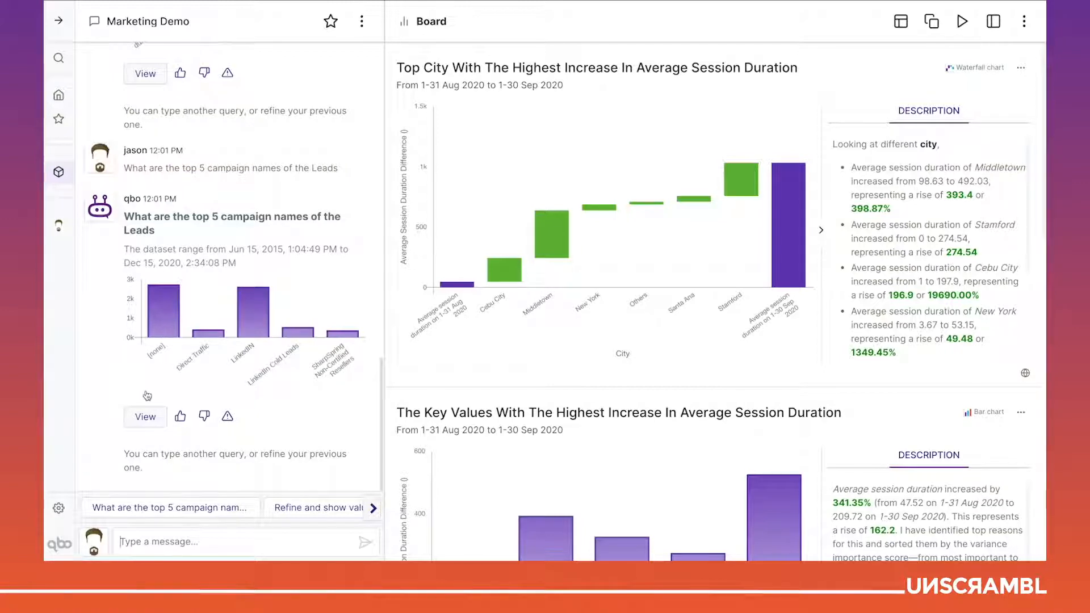
left_click(146, 418)
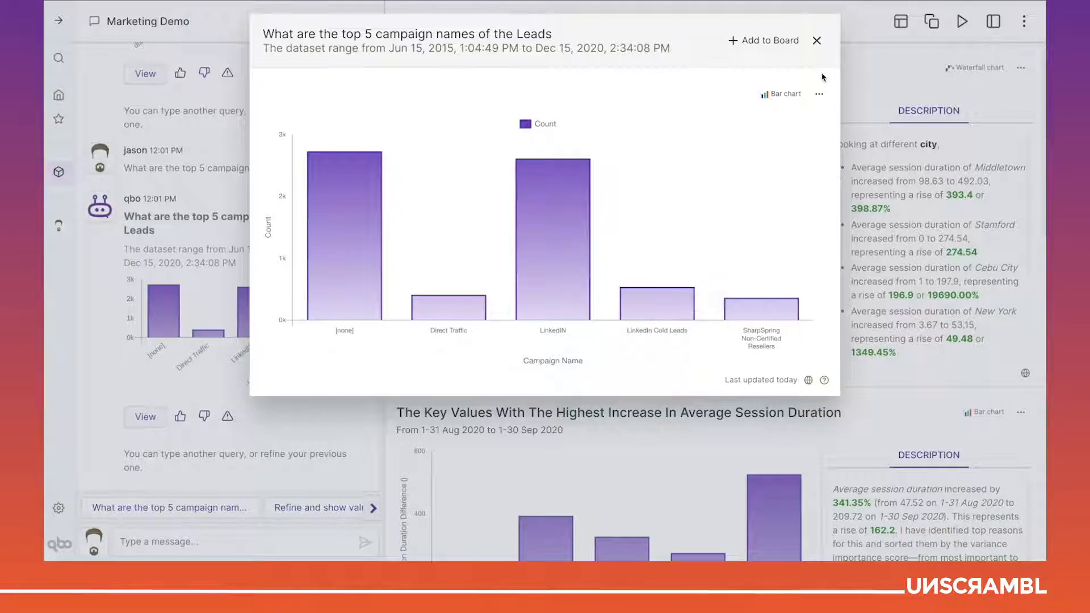
left_click(817, 40)
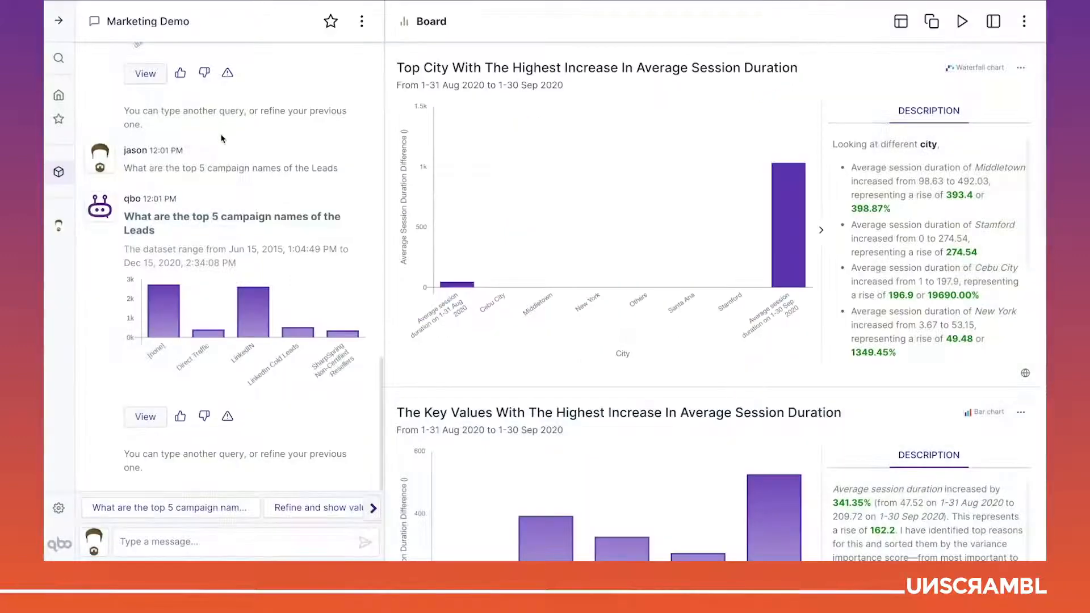
Reuse the previous question as "What are the top 5 campaign names of the qualified Leads" and add the resulting bar chart to the board.
triple_click(210, 168)
key("ctrl+c")
left_click(144, 543)
key("ctrl+v")
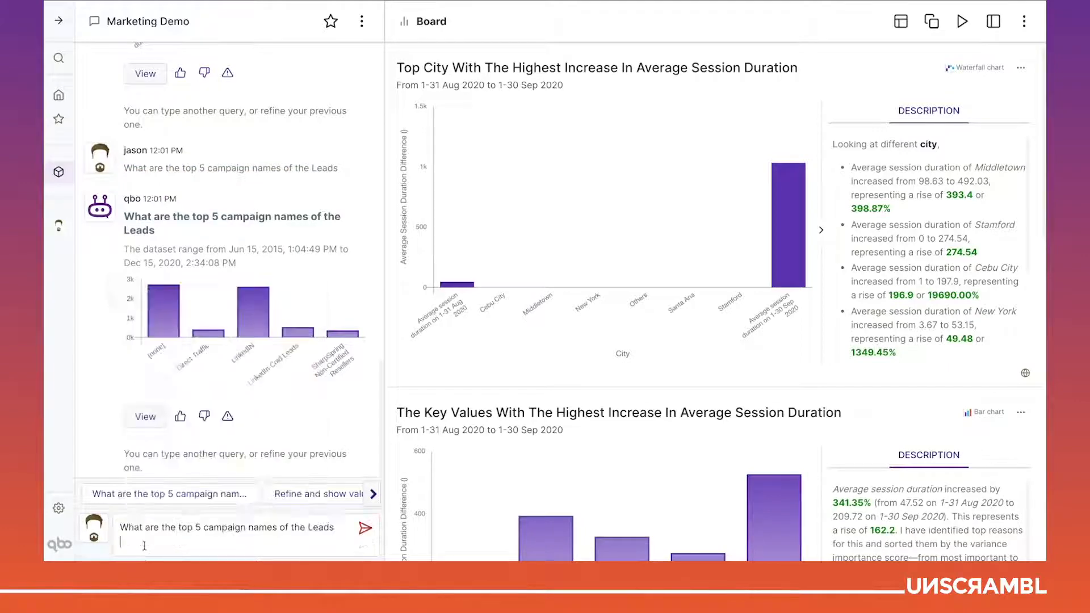
type("qualified")
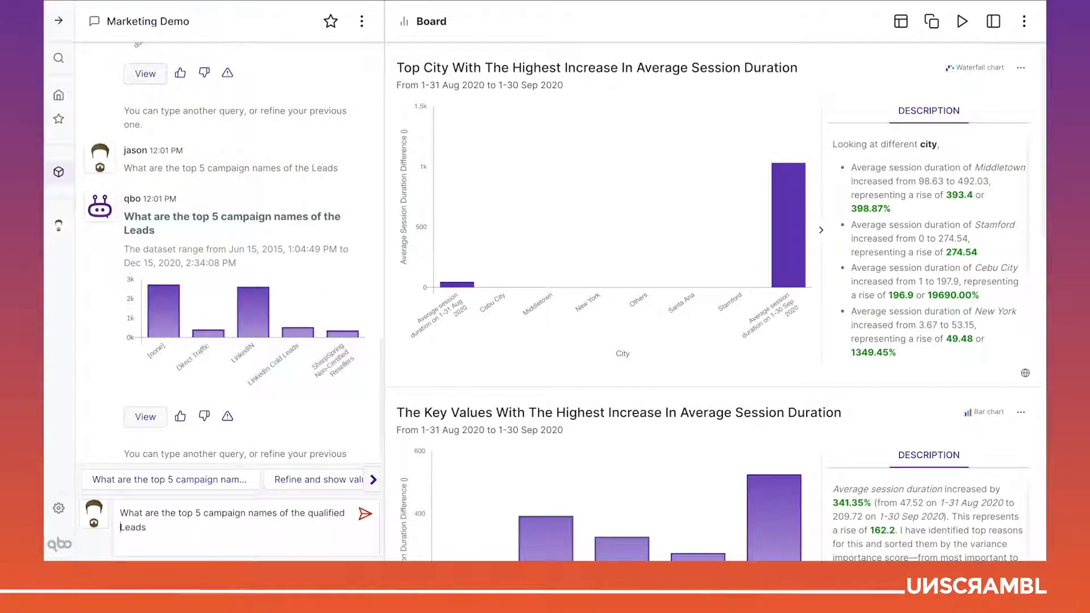
key("Return")
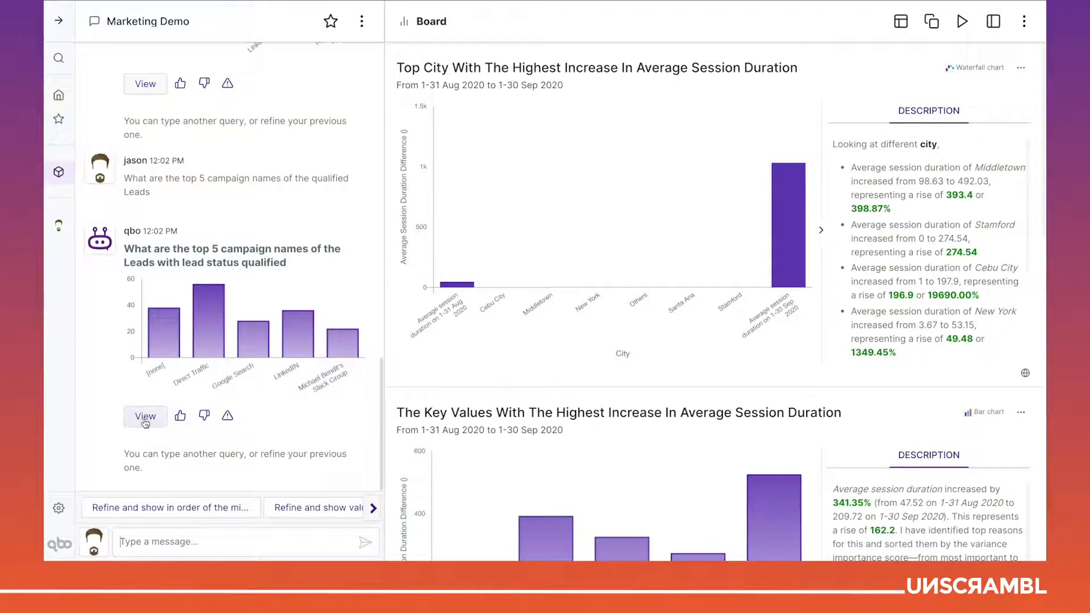
left_click(146, 419)
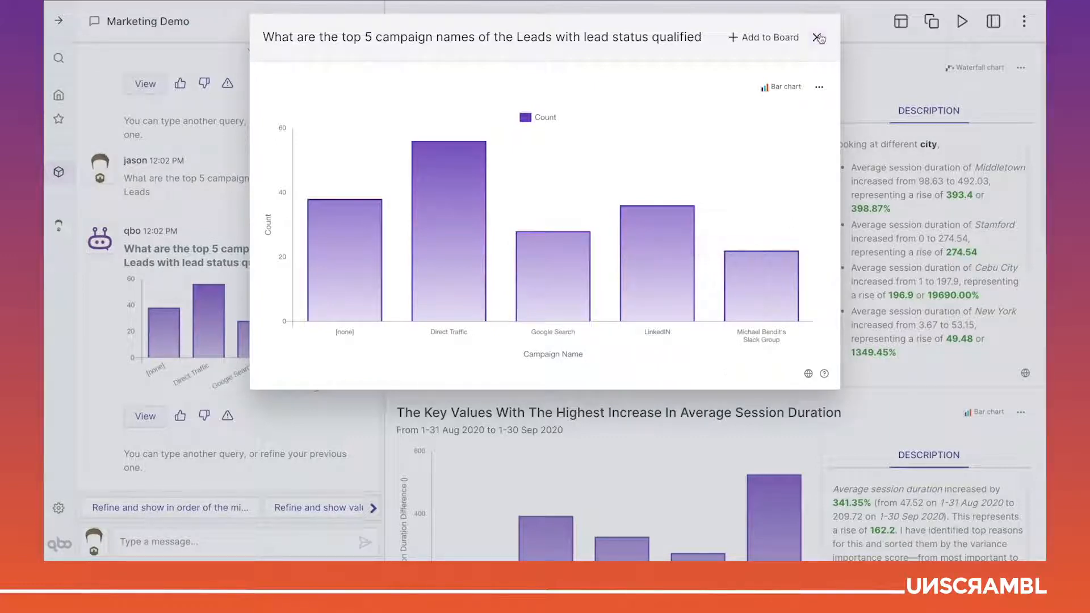
left_click(778, 35)
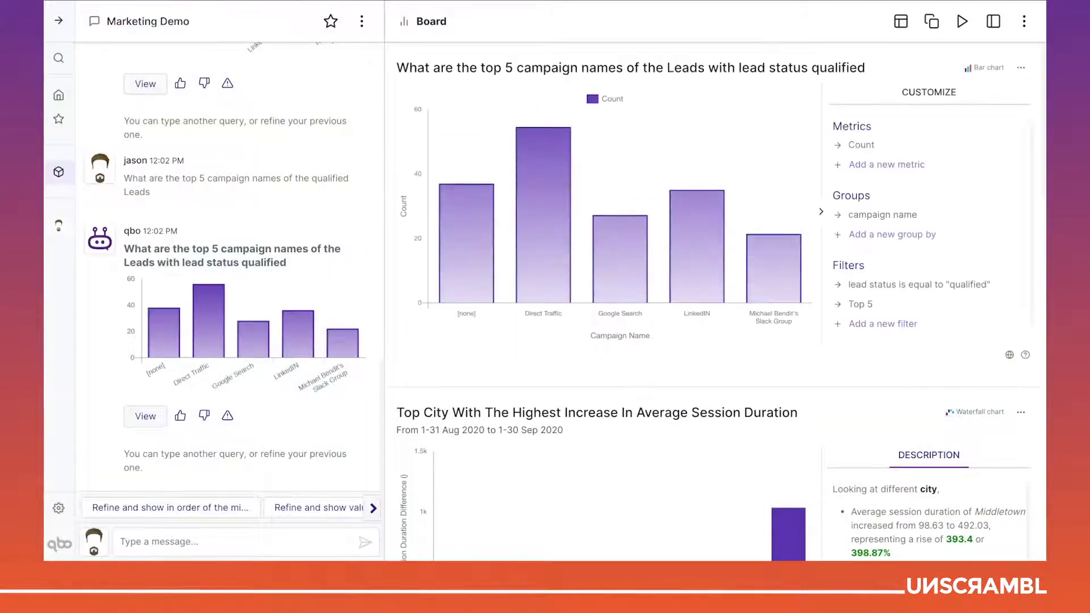
Filter the qualified leads campaign chart by createTimestamp in the last 6 months including the current period and apply the change.
left_click(885, 328)
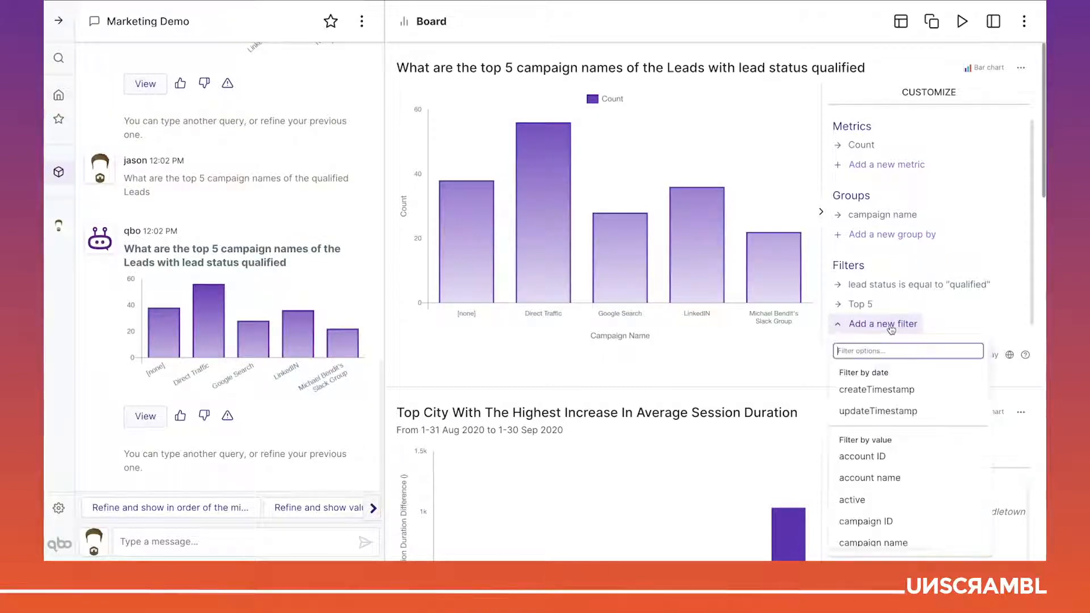
left_click(879, 390)
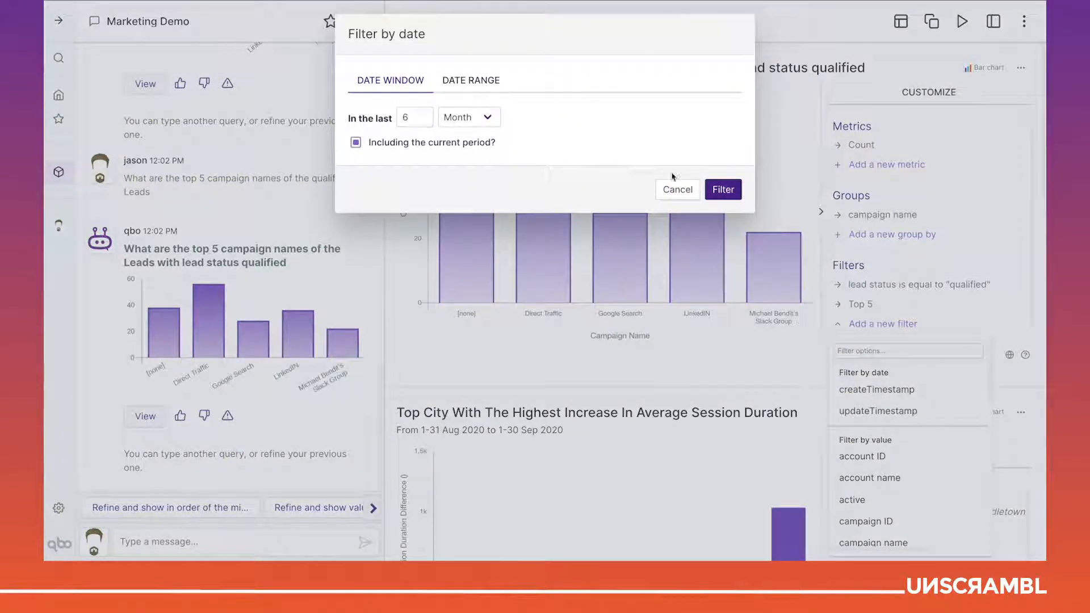
left_click(730, 192)
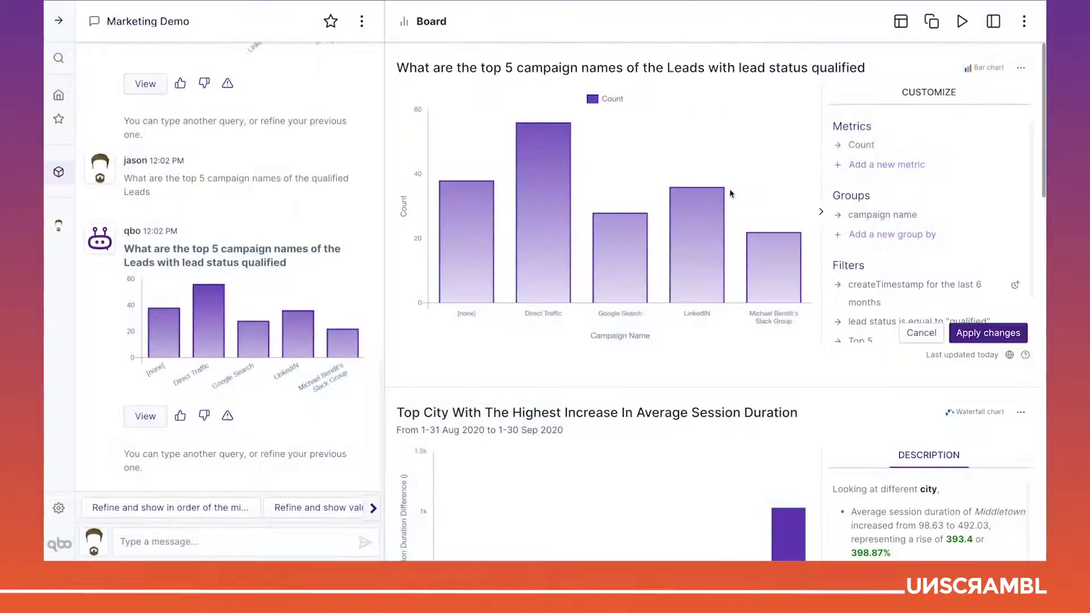
left_click(964, 332)
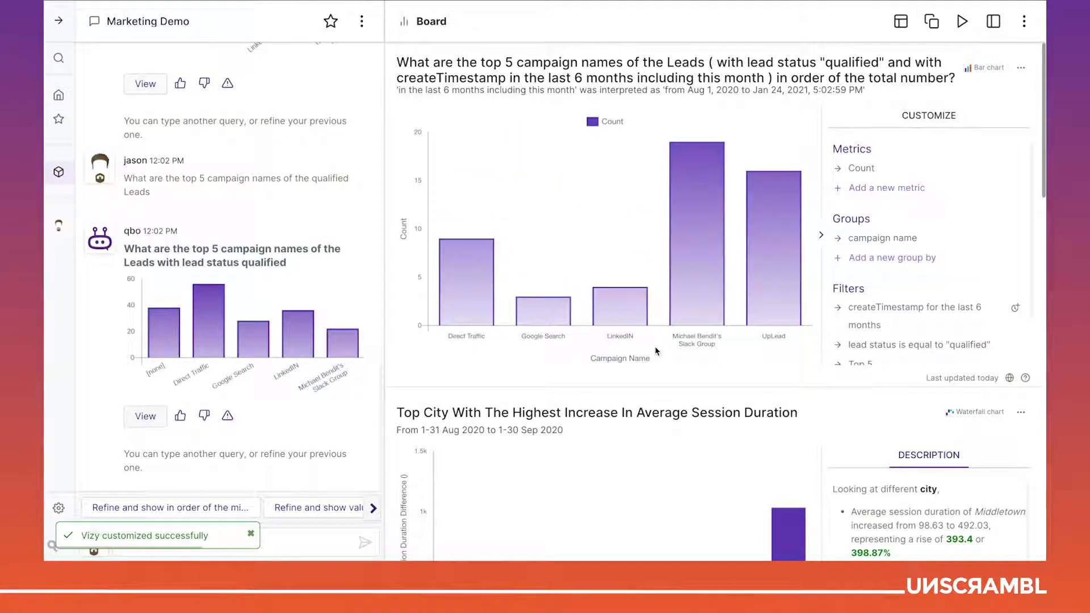
mouse_move(634, 330)
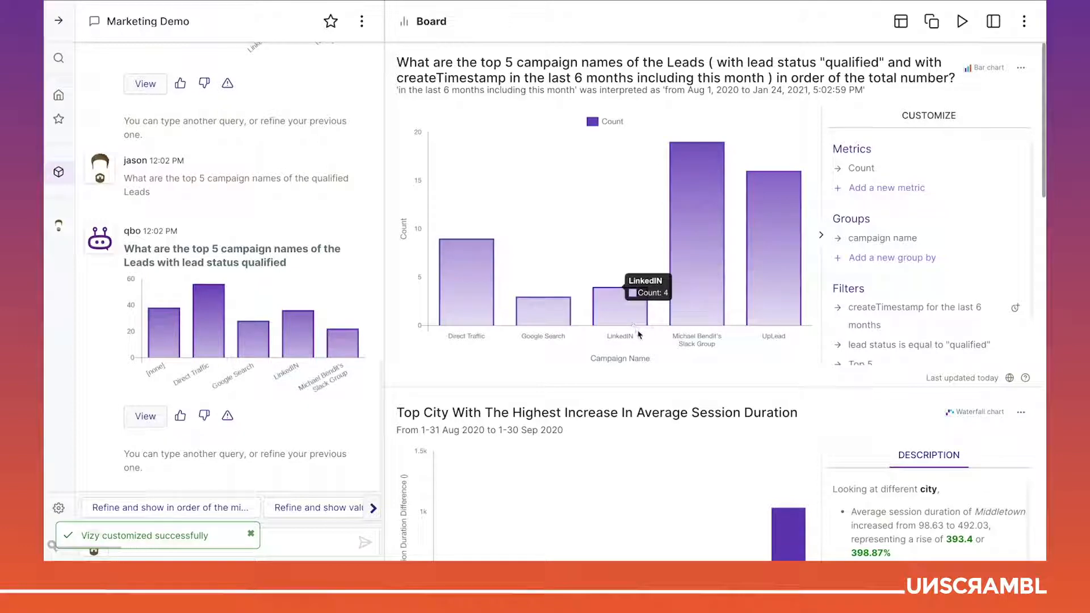
Examine the count of each campaign in the filtered qualified leads bar chart.
mouse_move(567, 326)
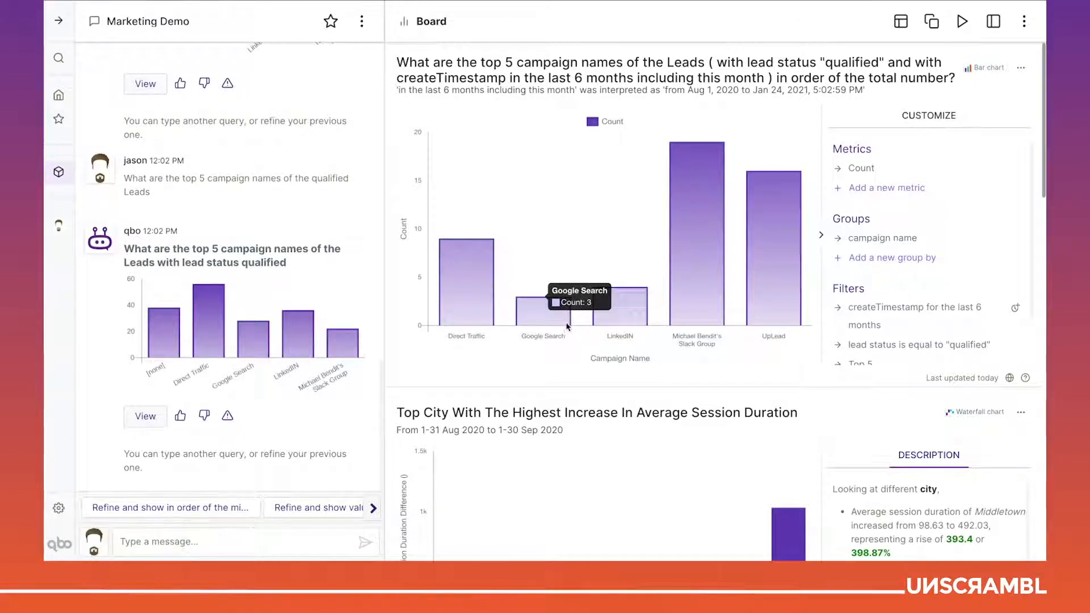
mouse_move(692, 348)
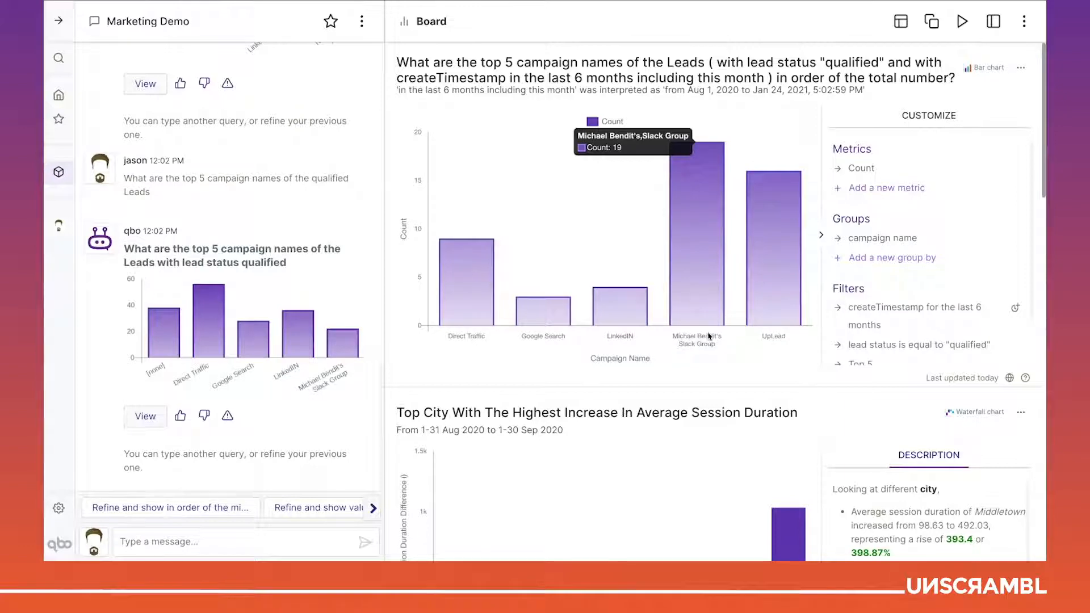
mouse_move(779, 338)
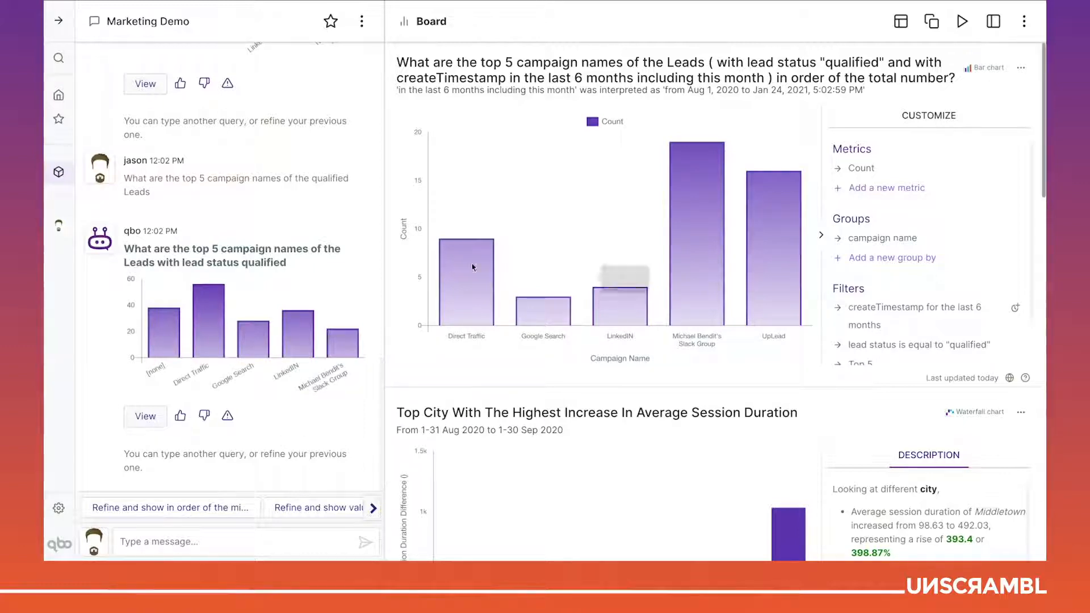
mouse_move(498, 257)
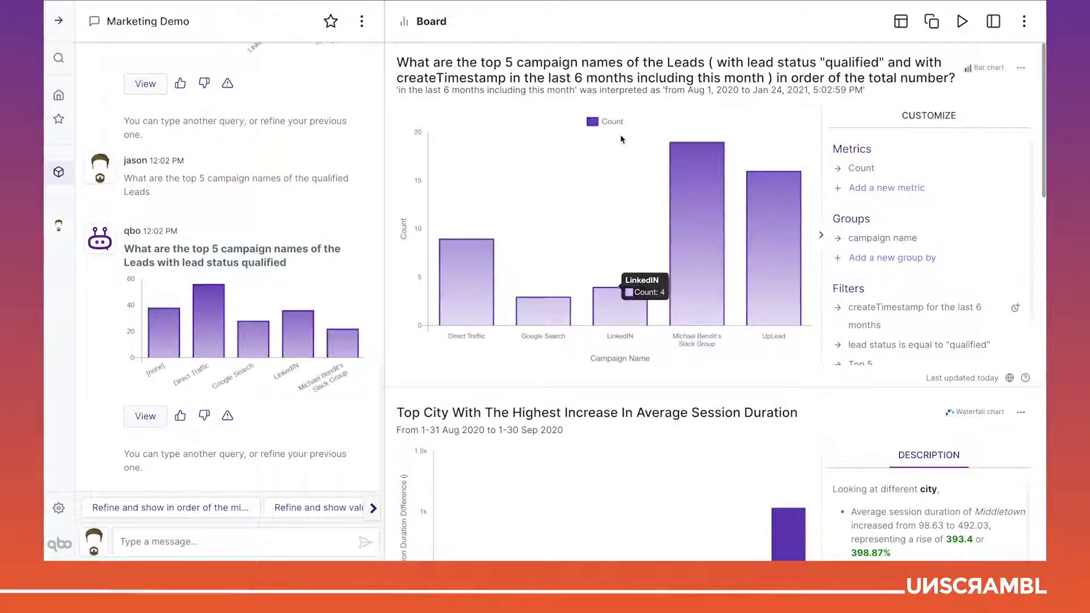
Ask "Top 5 campaign names of the Opportunities" and add the resulting bar chart to the board.
left_click(168, 542)
type("Compare the")
key("ctrl+a")
type("Top")
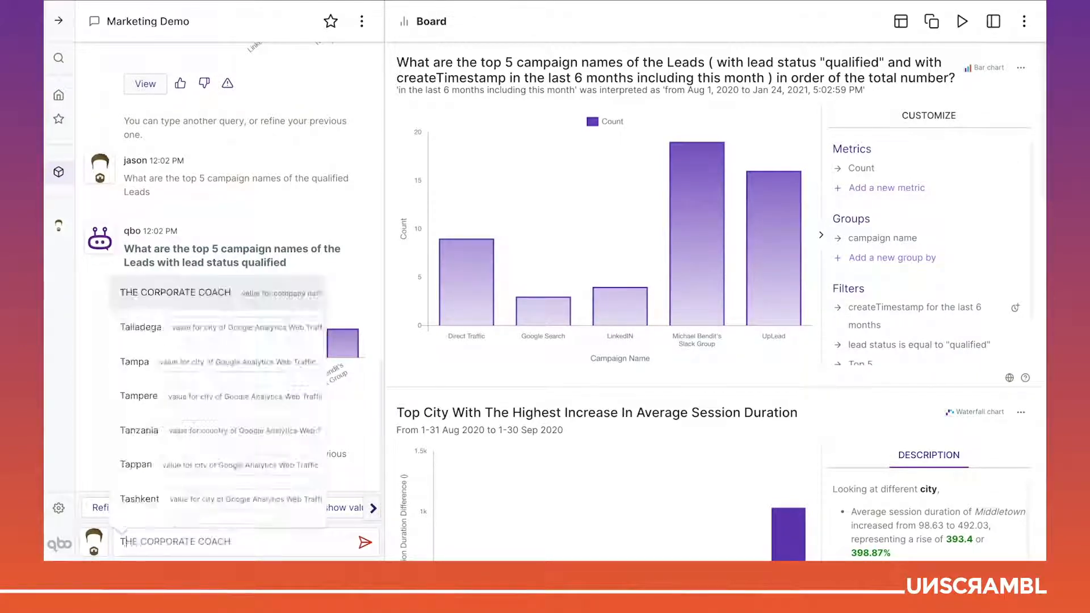
type(" 5 campaign names")
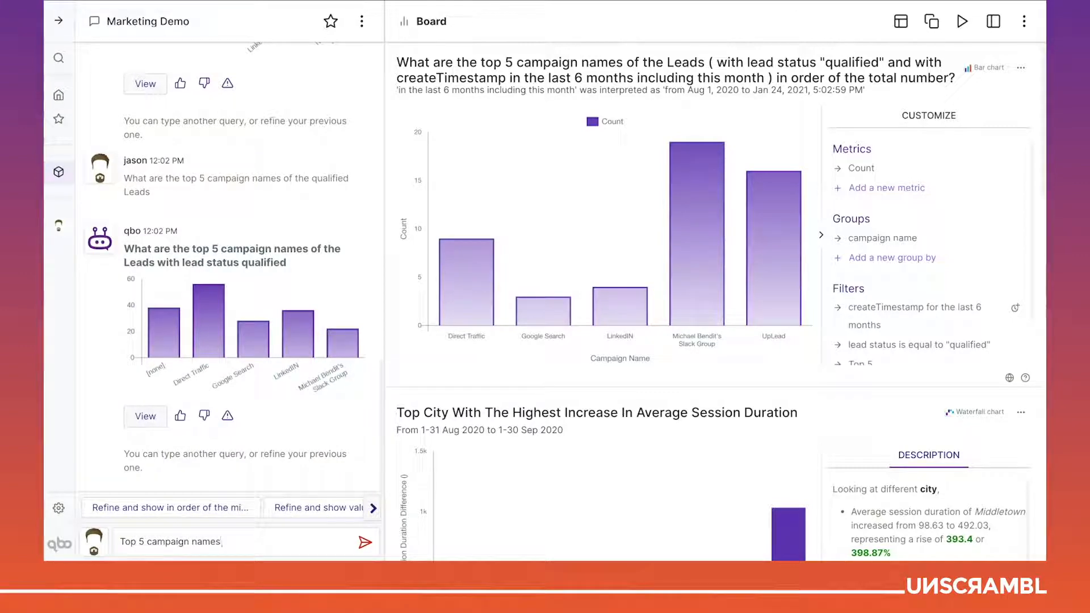
type(" of the Opportunities")
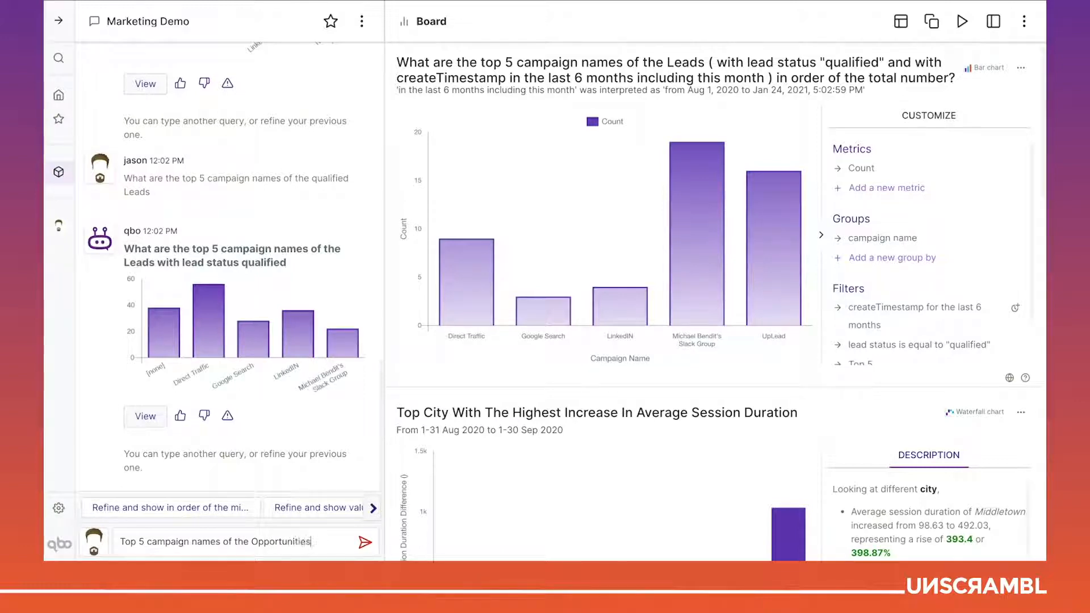
key("Return")
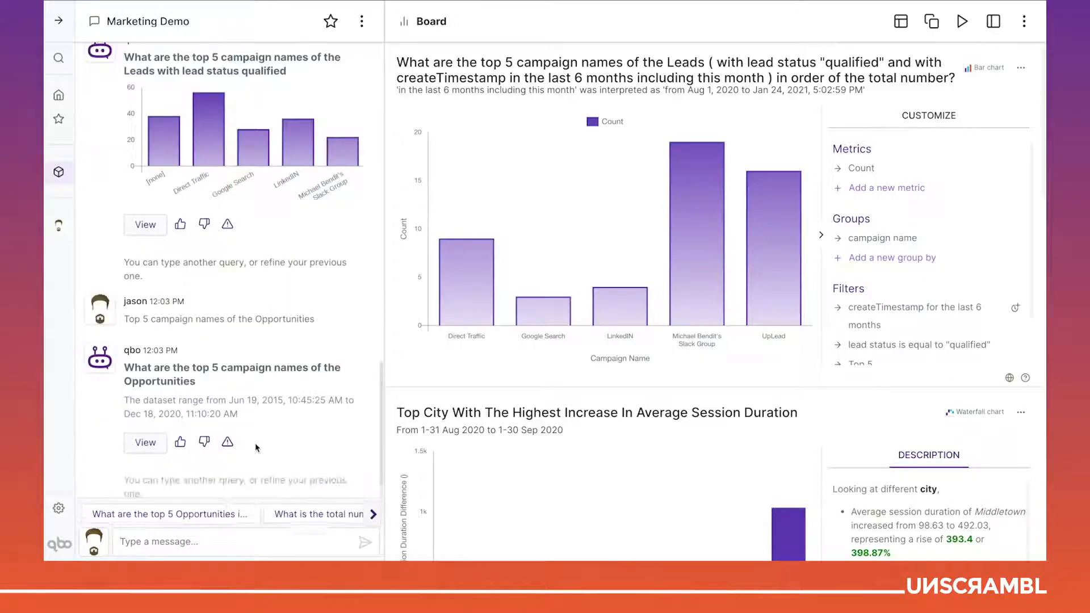
left_click(145, 418)
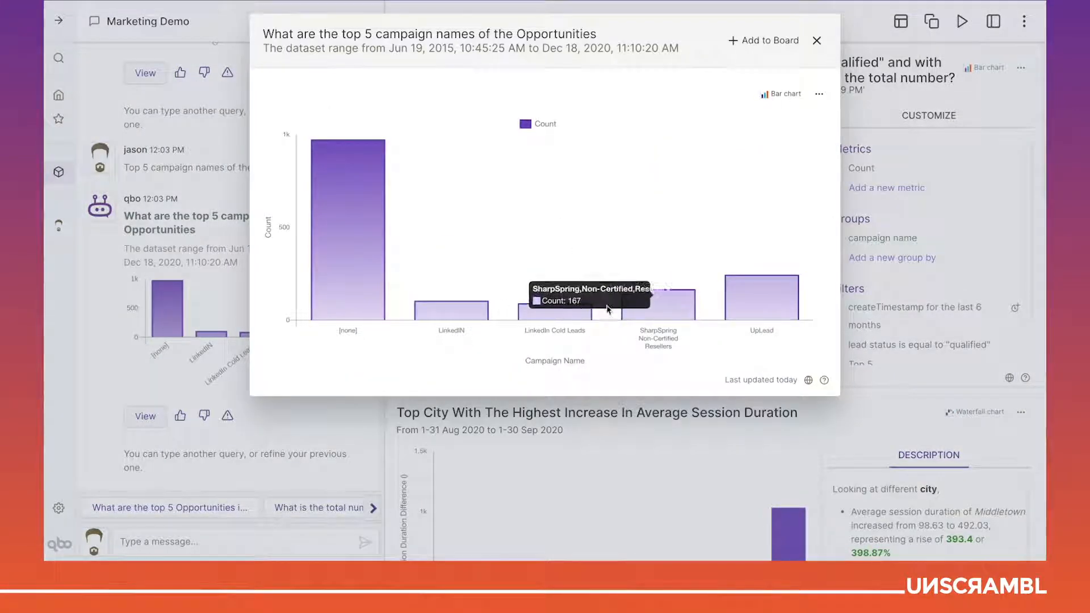
mouse_move(364, 173)
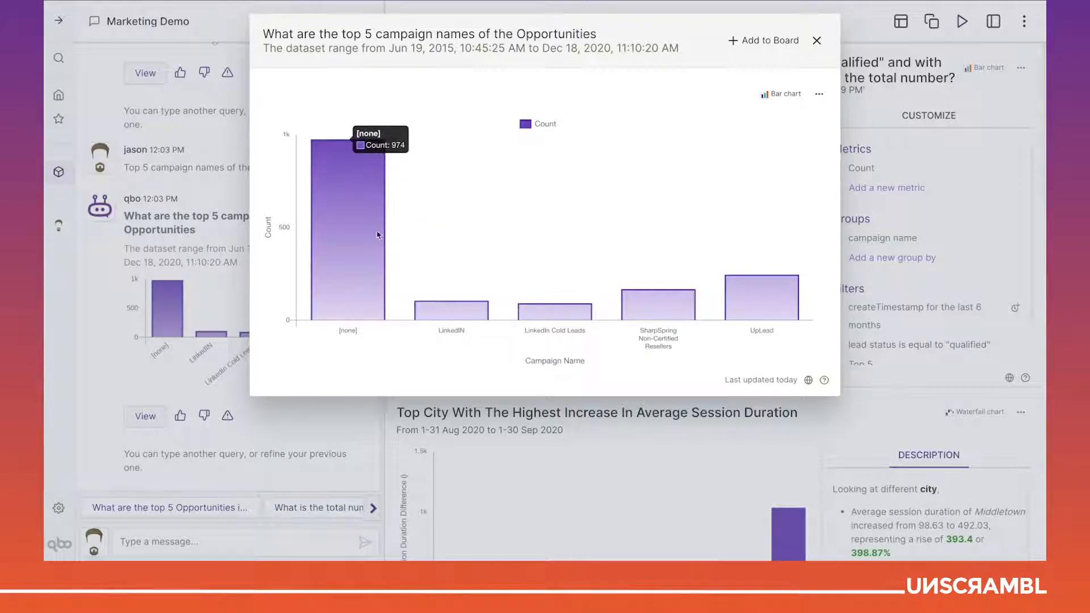
mouse_move(757, 308)
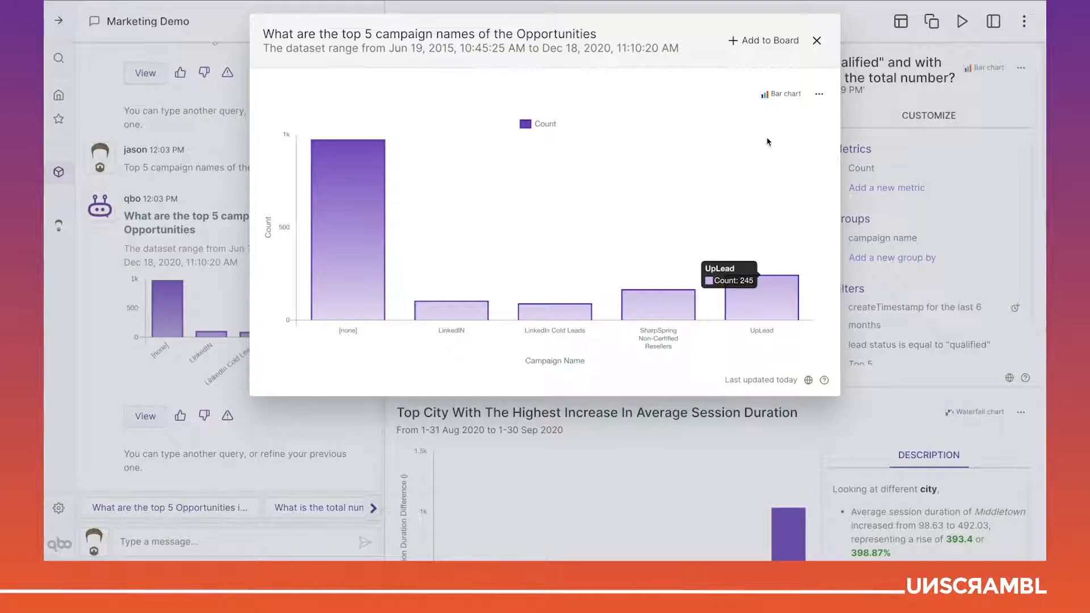
left_click(775, 45)
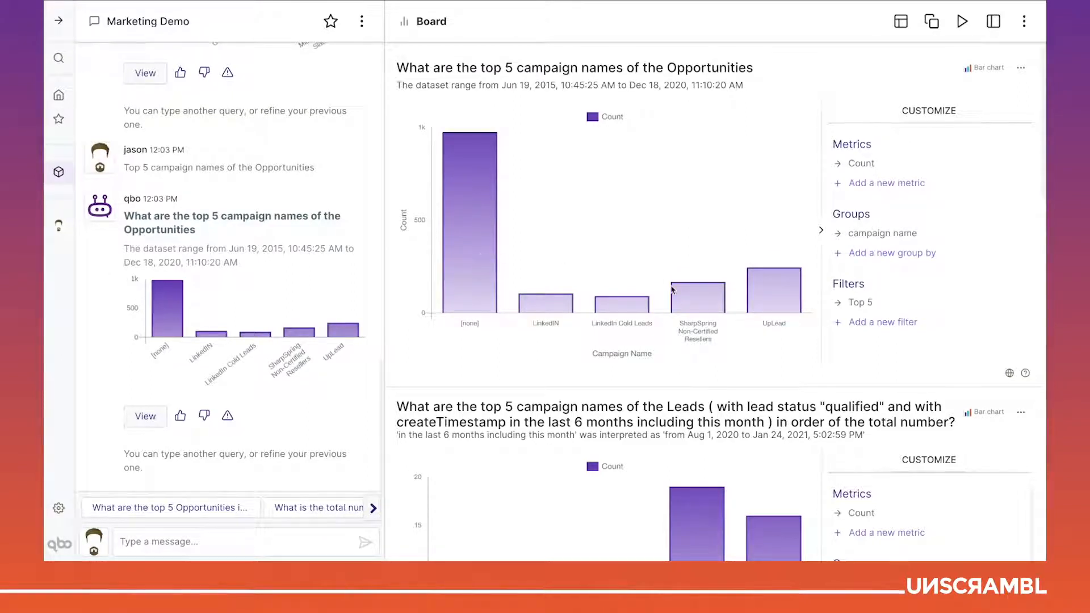
Filter the Opportunities campaign chart by createTimestamp in the last 6 months including the current period and apply the change.
left_click(889, 325)
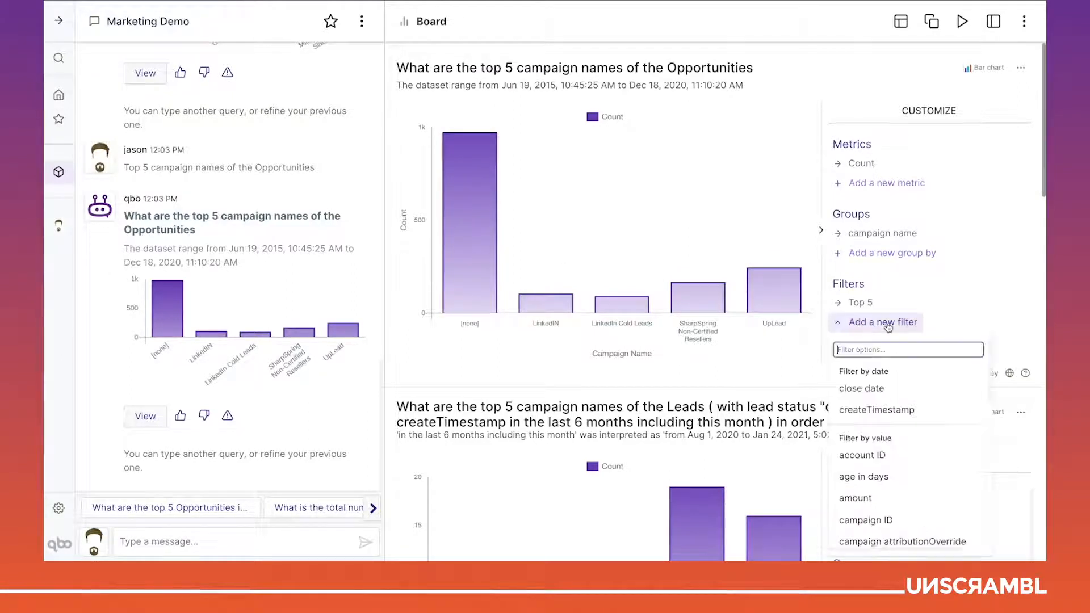
left_click(865, 413)
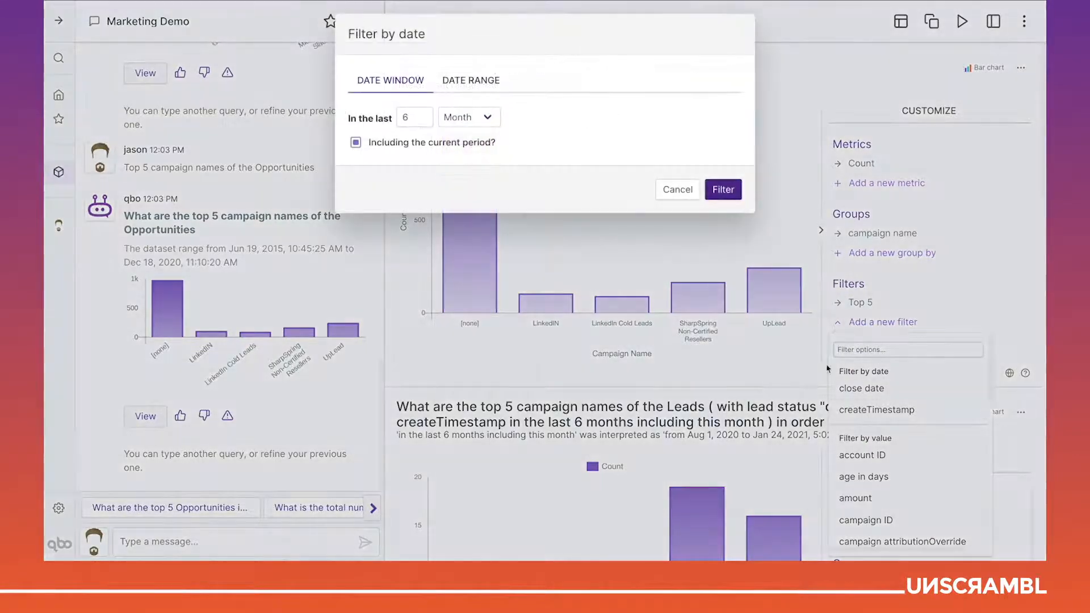
left_click(733, 192)
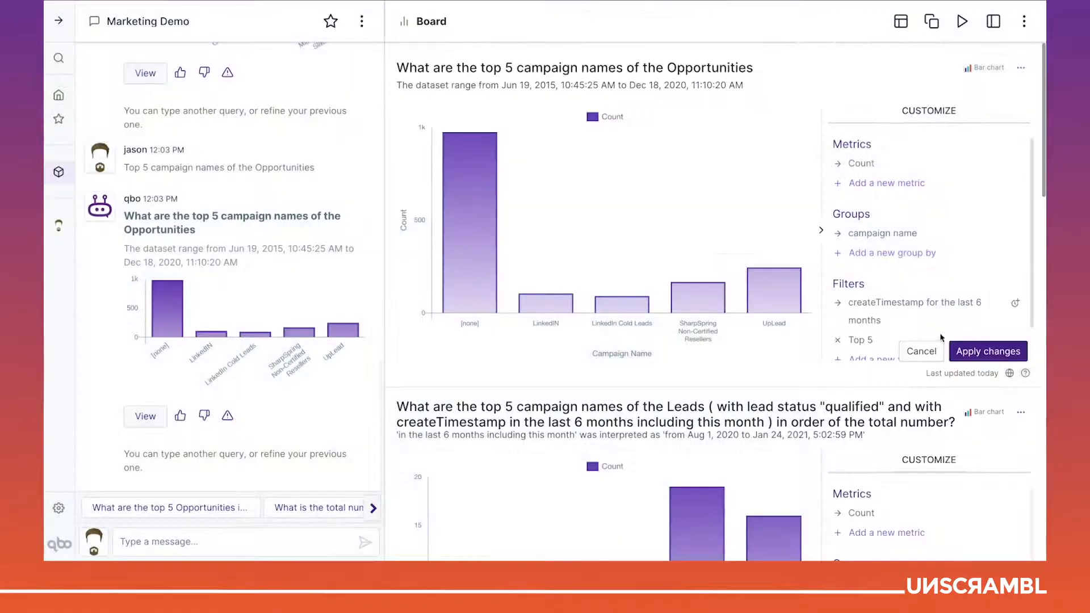
left_click(973, 353)
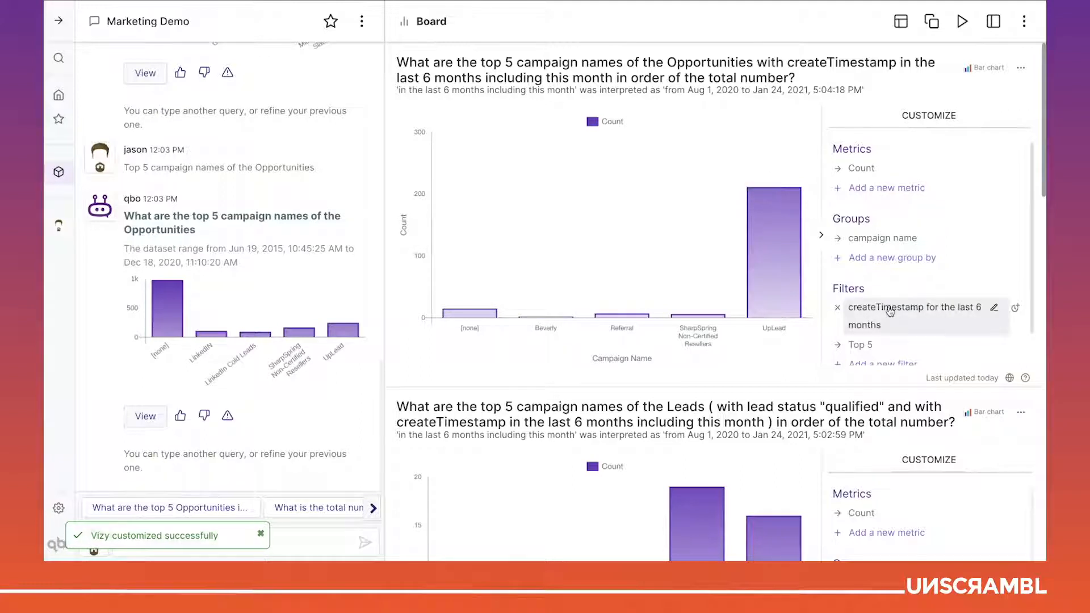
Add a filter for probability greater than 30 to the Opportunities campaign chart and apply the change.
scroll(891, 310, "down", 1)
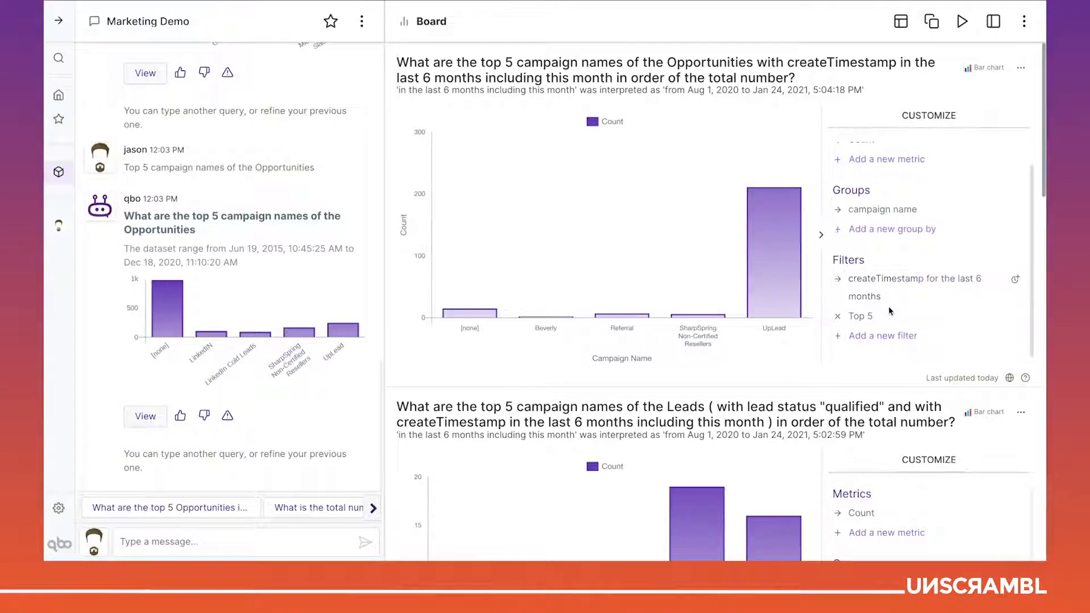
left_click(887, 337)
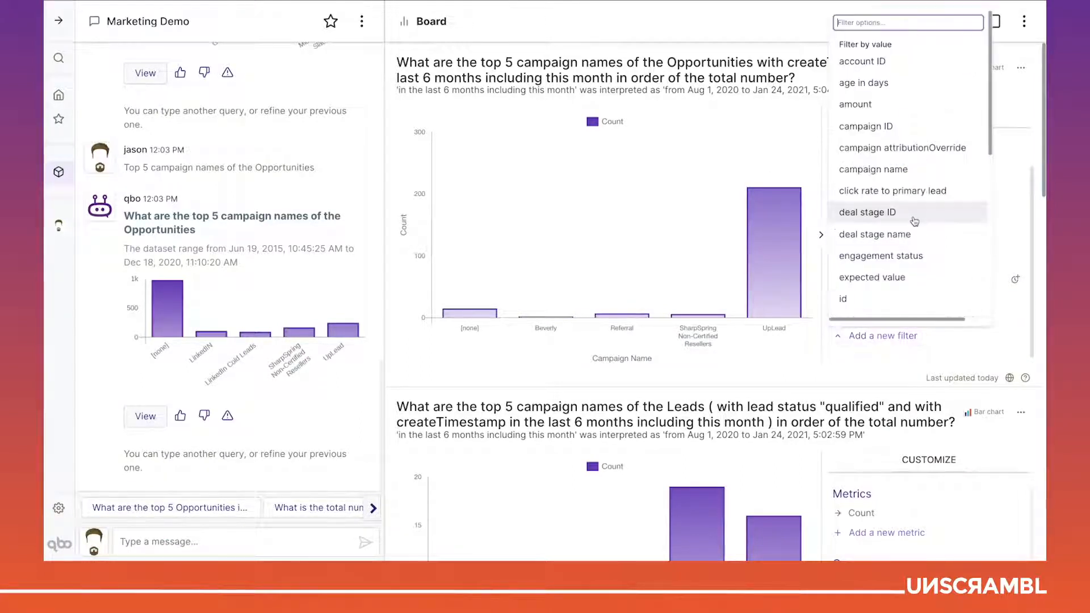
type("pro")
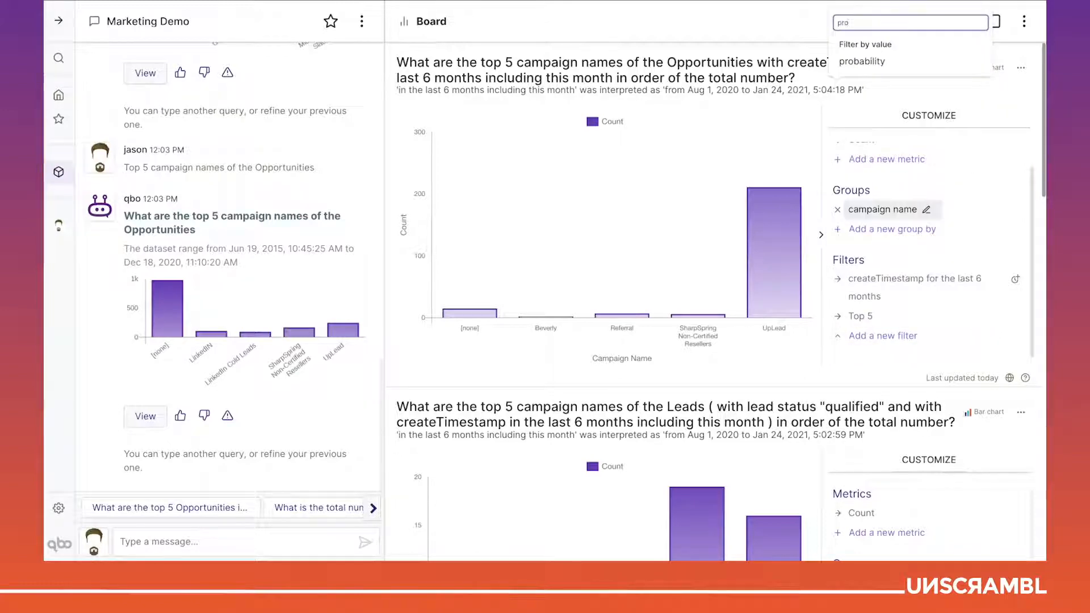
key("Down")
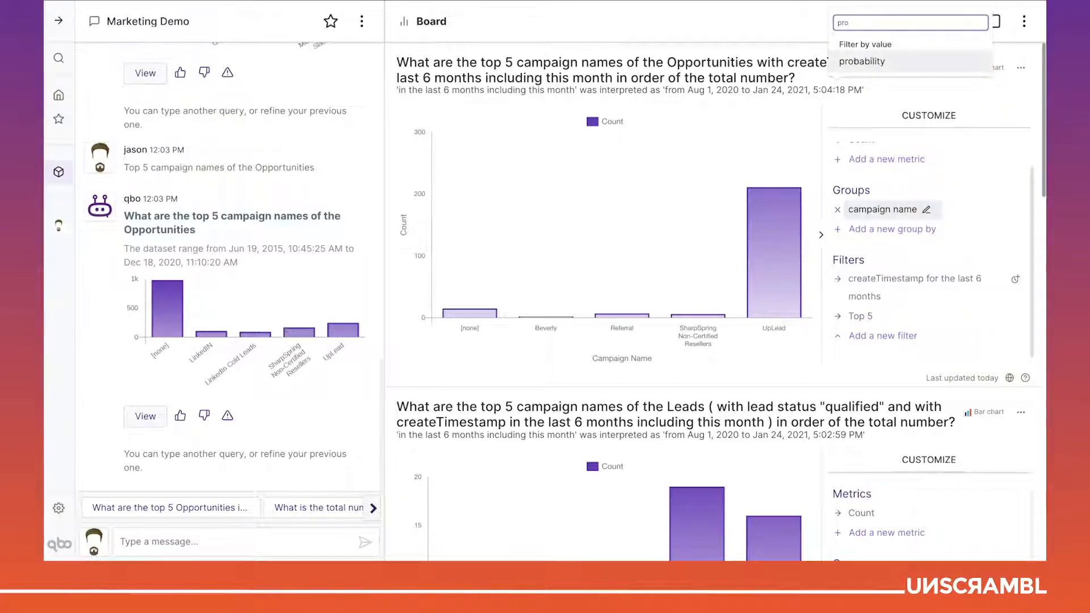
key("Return")
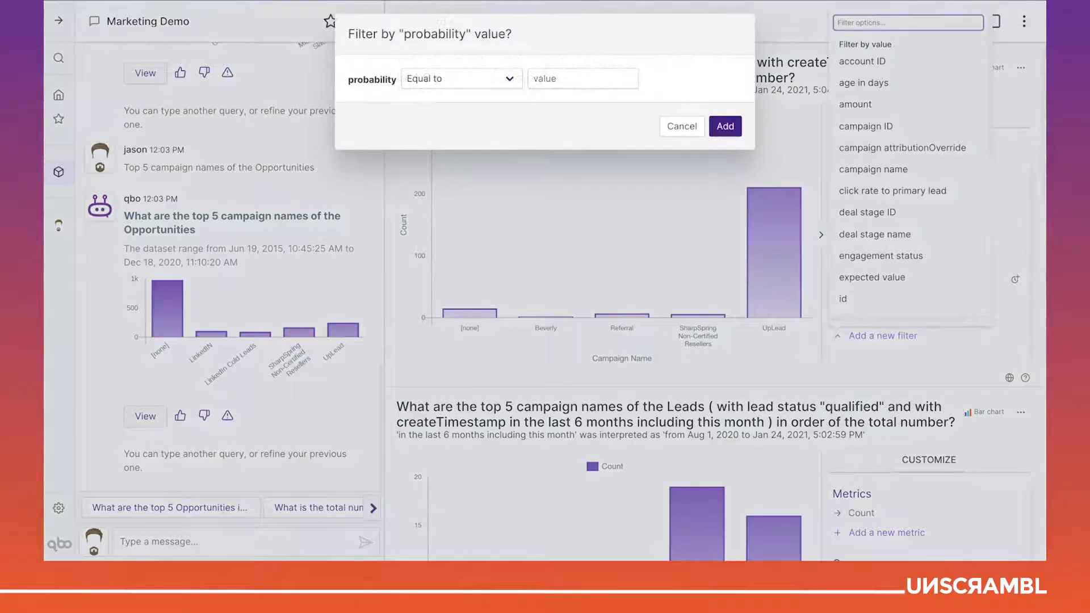
left_click(509, 79)
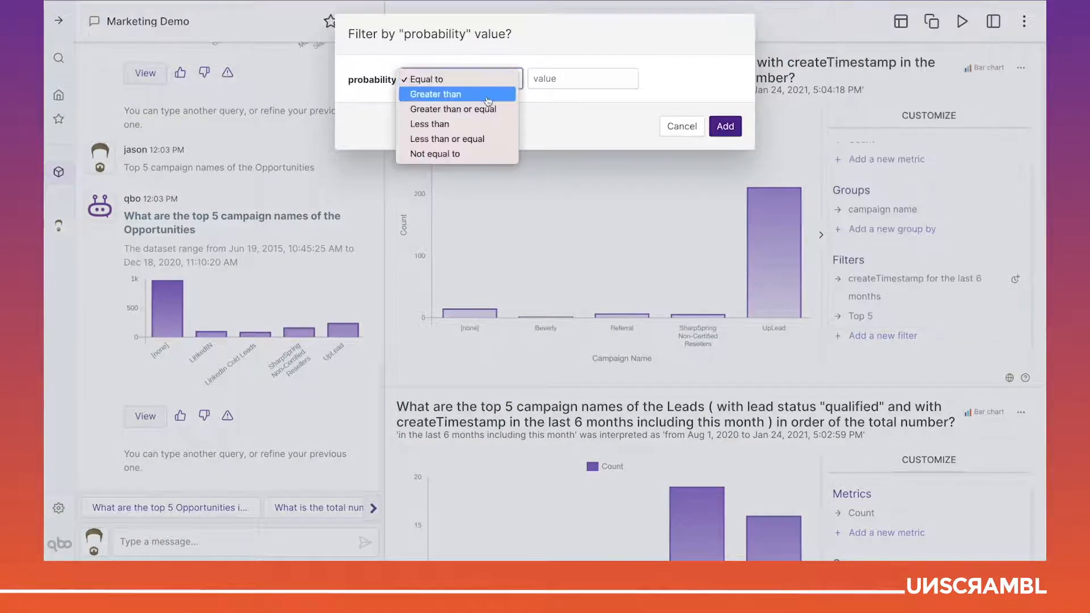
left_click(506, 94)
left_click(549, 81)
type("30")
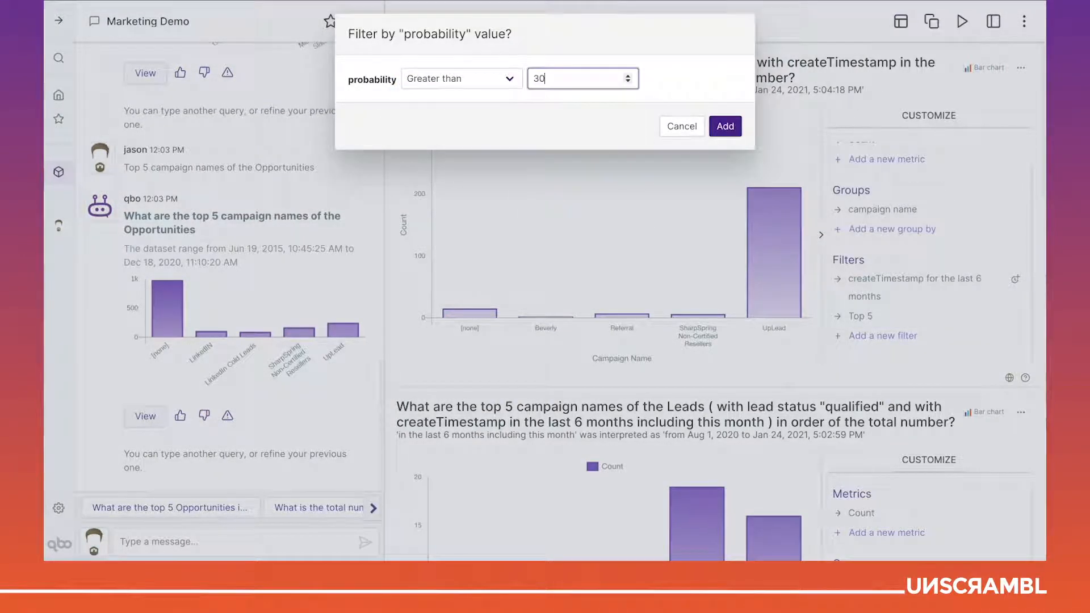
left_click(563, 119)
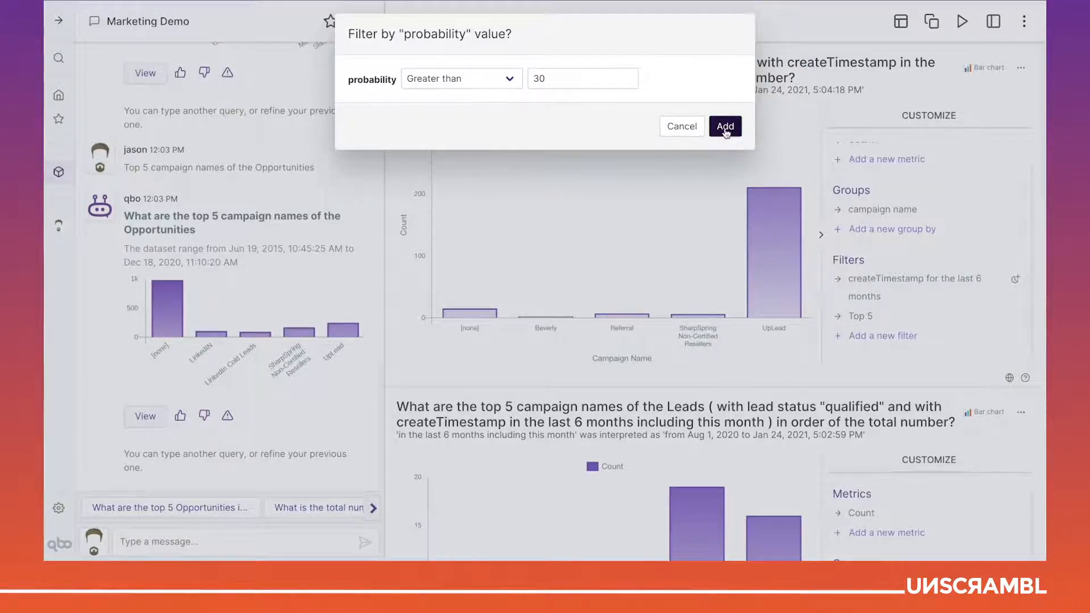
left_click(726, 126)
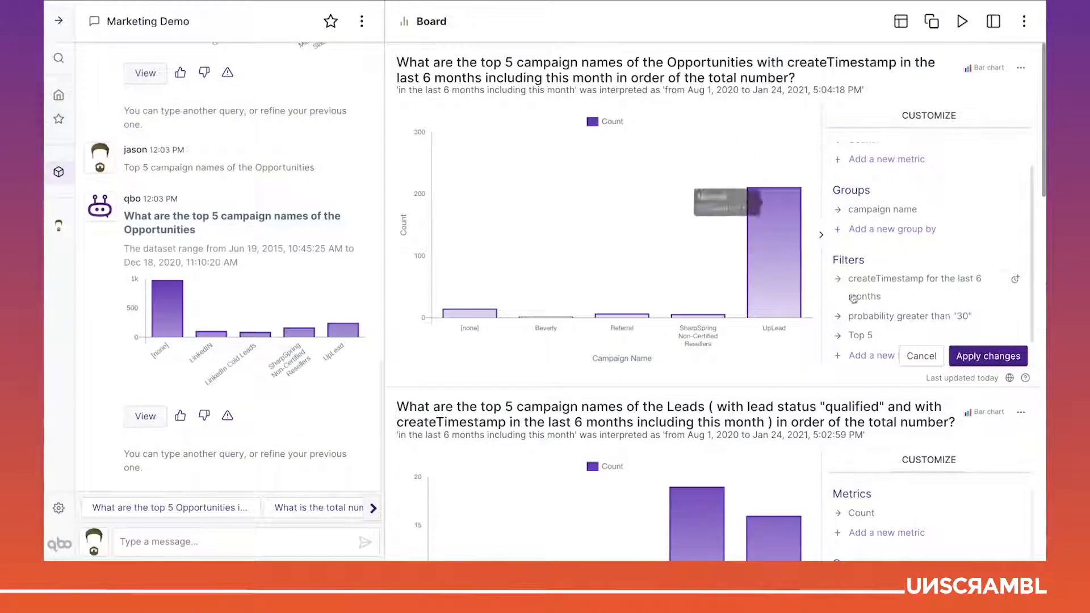
left_click(988, 357)
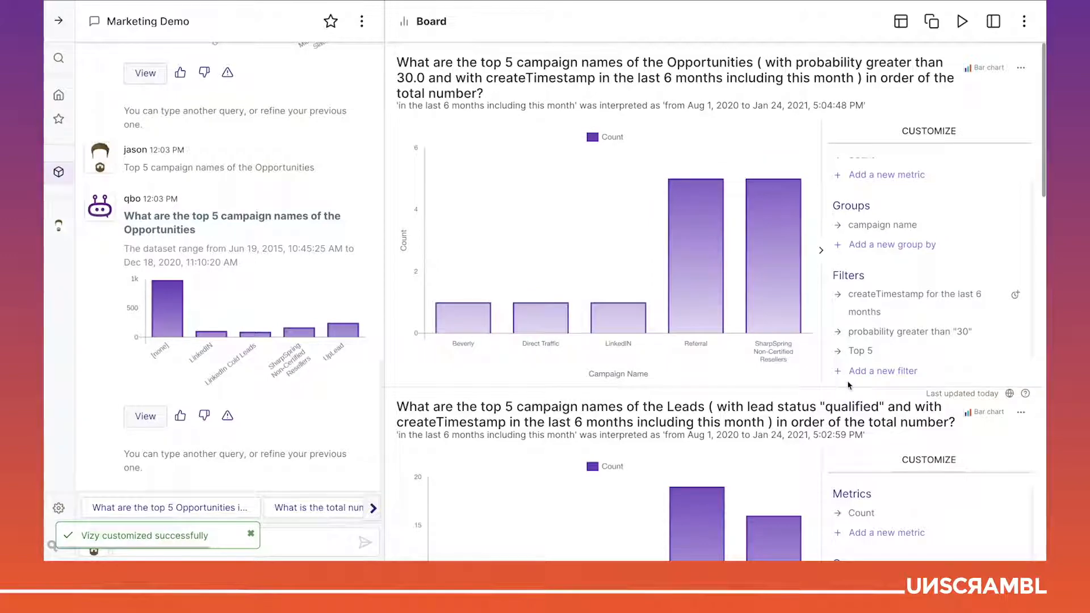
Group the Opportunities campaign chart additionally by deal stage name and apply the change.
mouse_move(686, 344)
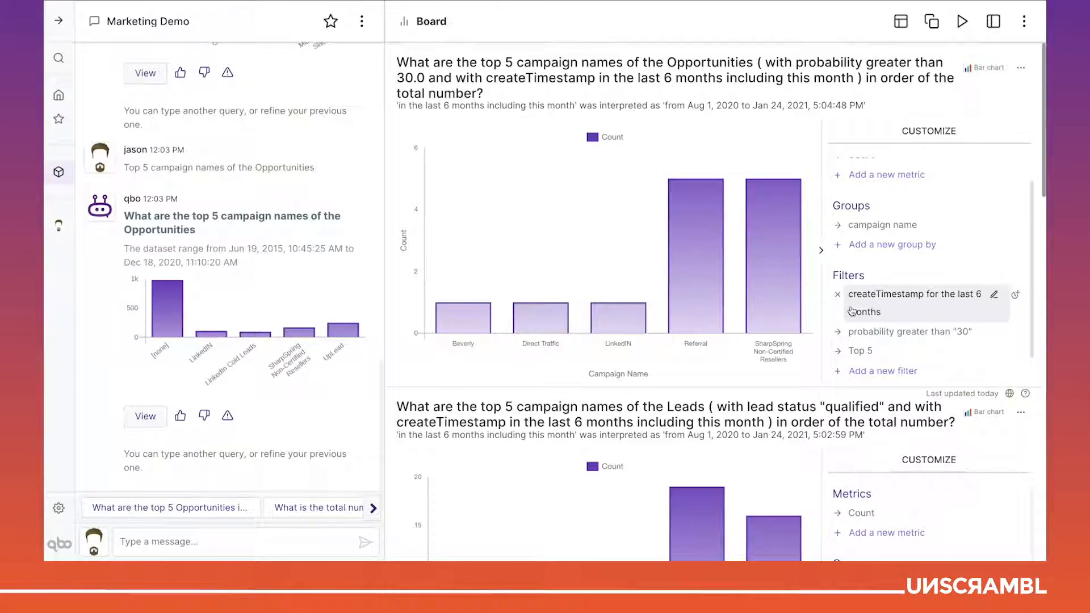
left_click(874, 245)
type("deal")
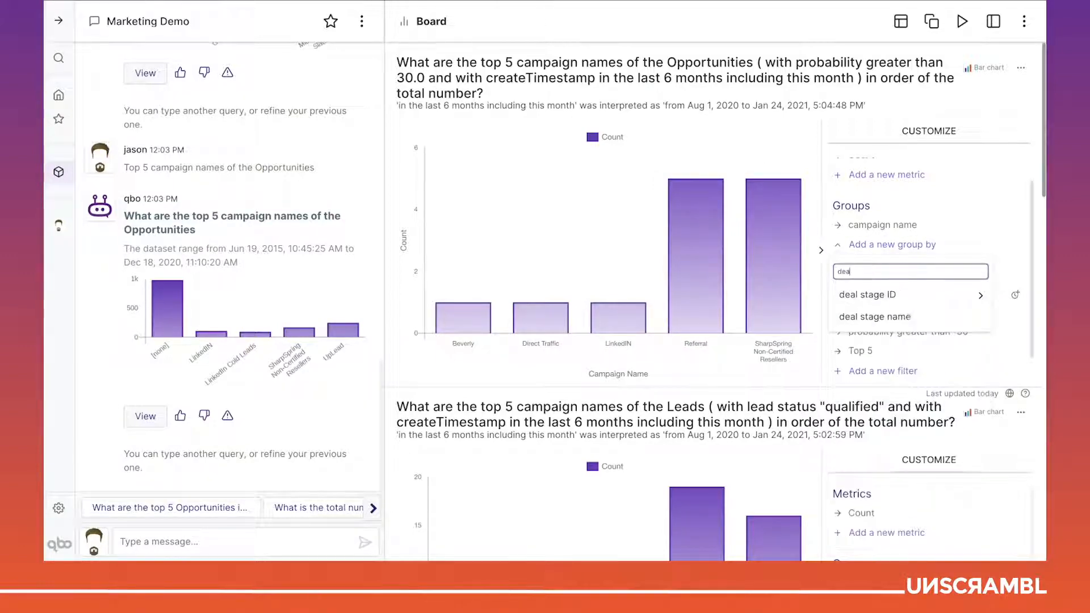
left_click(879, 314)
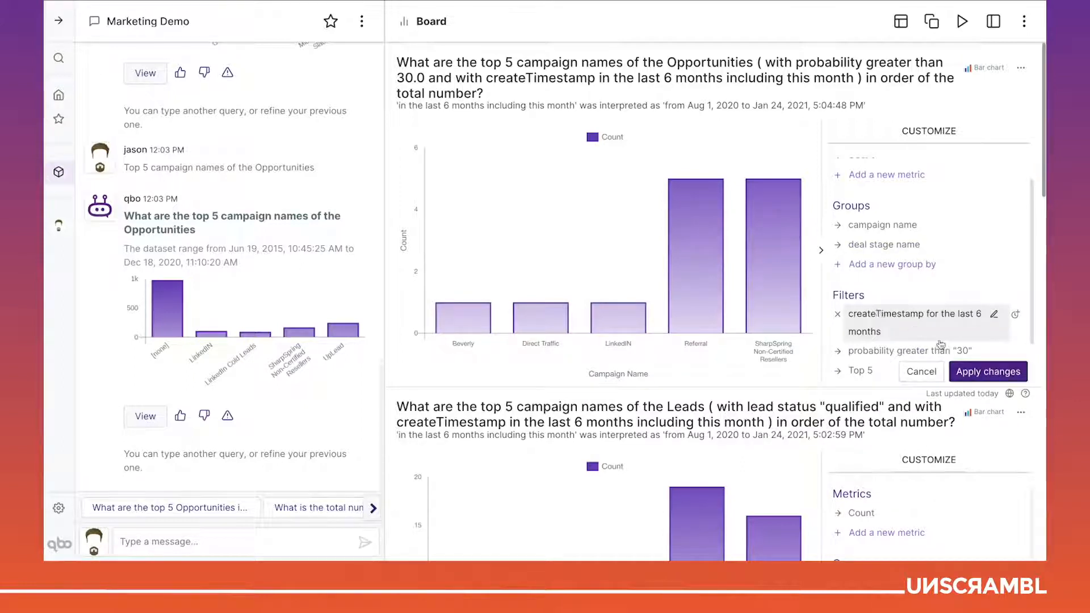
left_click(988, 372)
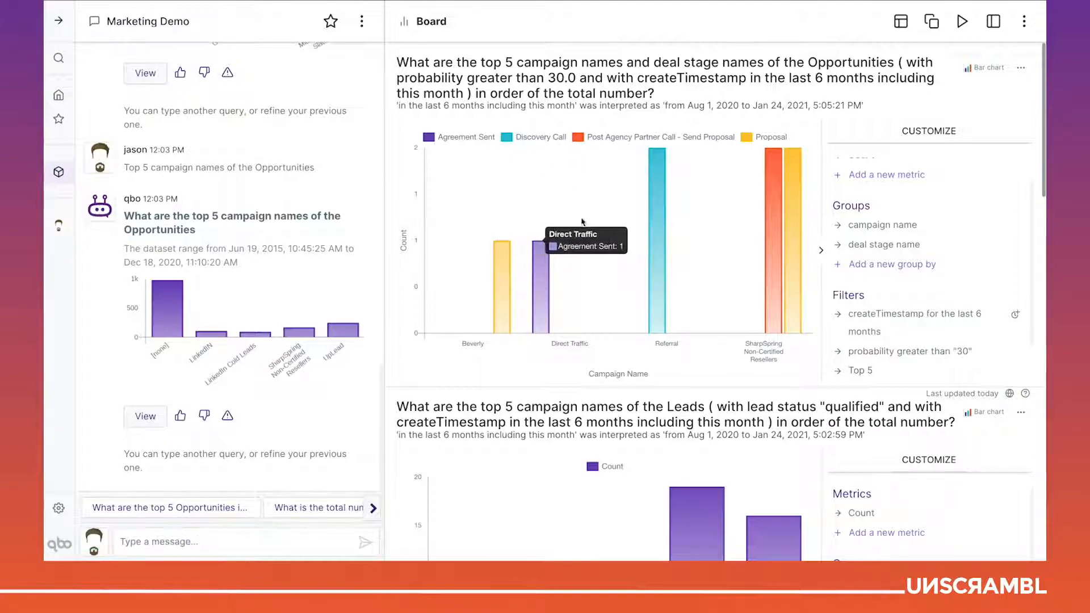
Drill down the SharpSpring Non-Certified Resellers campaign by opportunity name and show the result as a table.
left_click(796, 296)
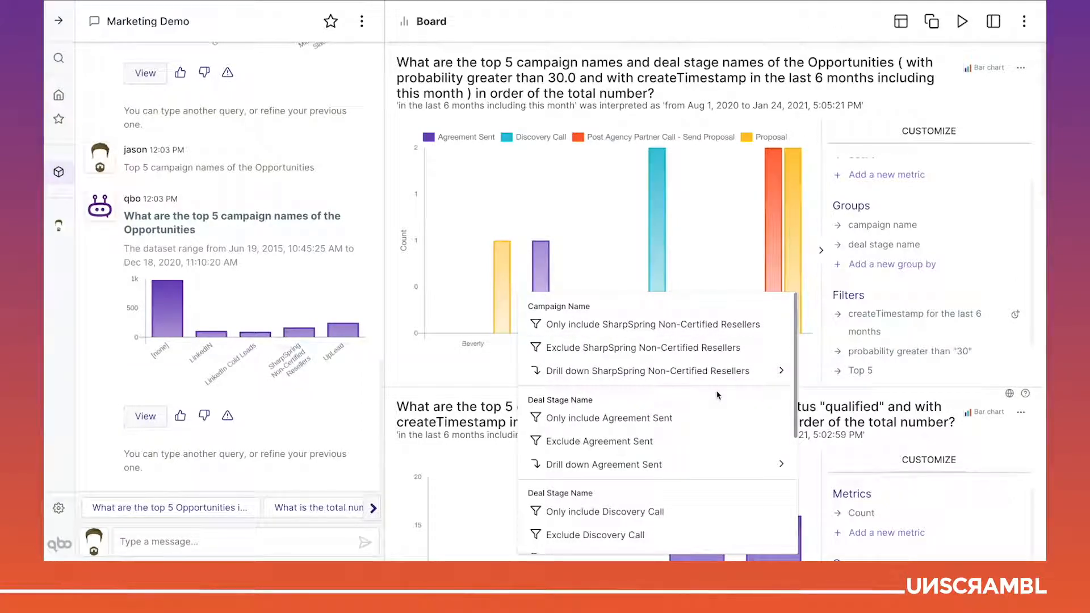
mouse_move(719, 372)
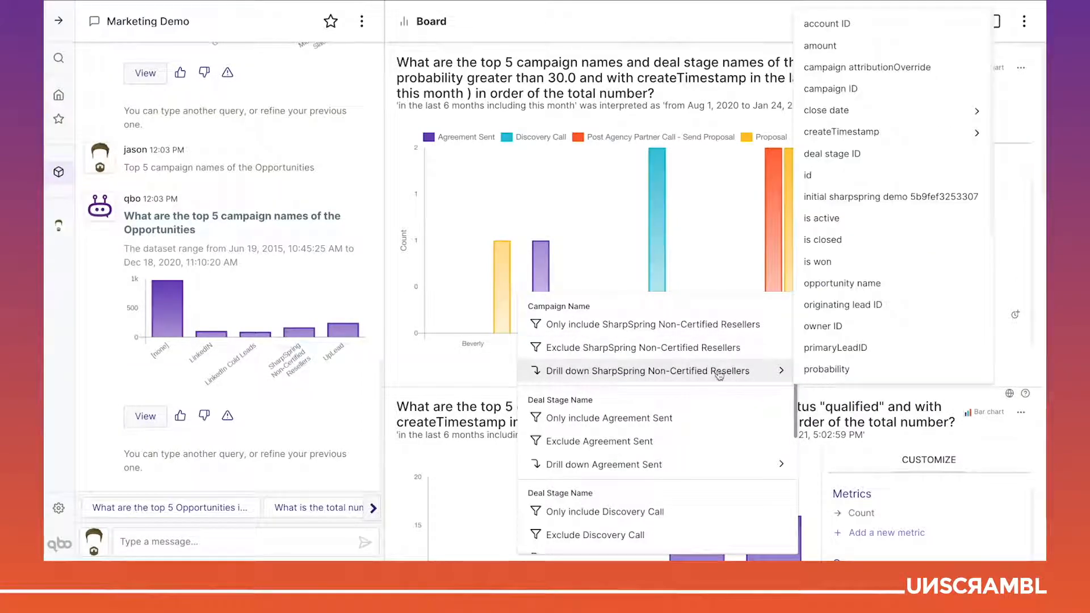
left_click(850, 286)
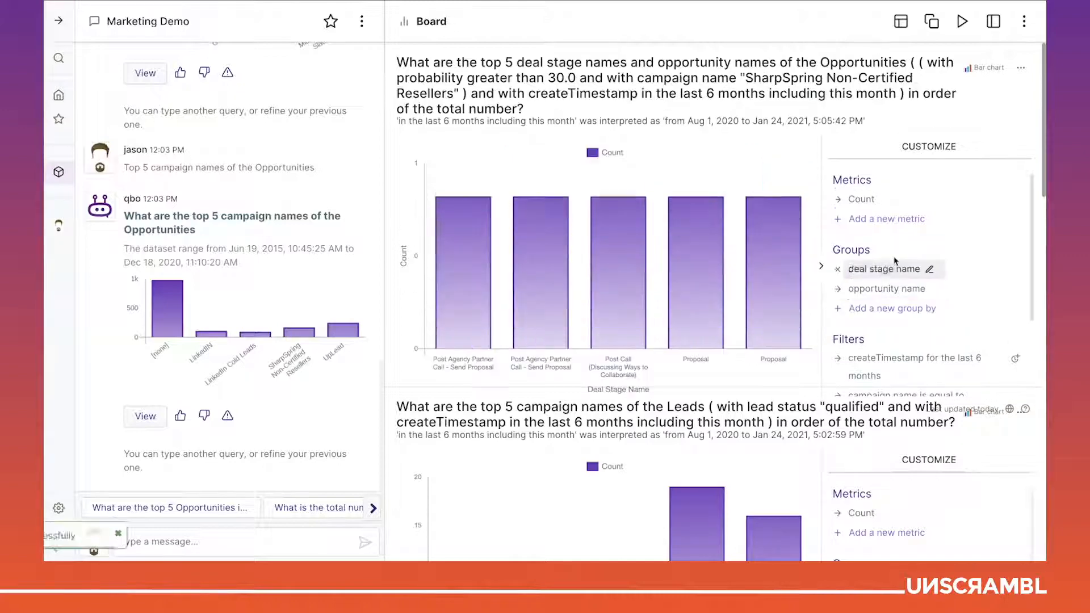
left_click(987, 67)
left_click(556, 344)
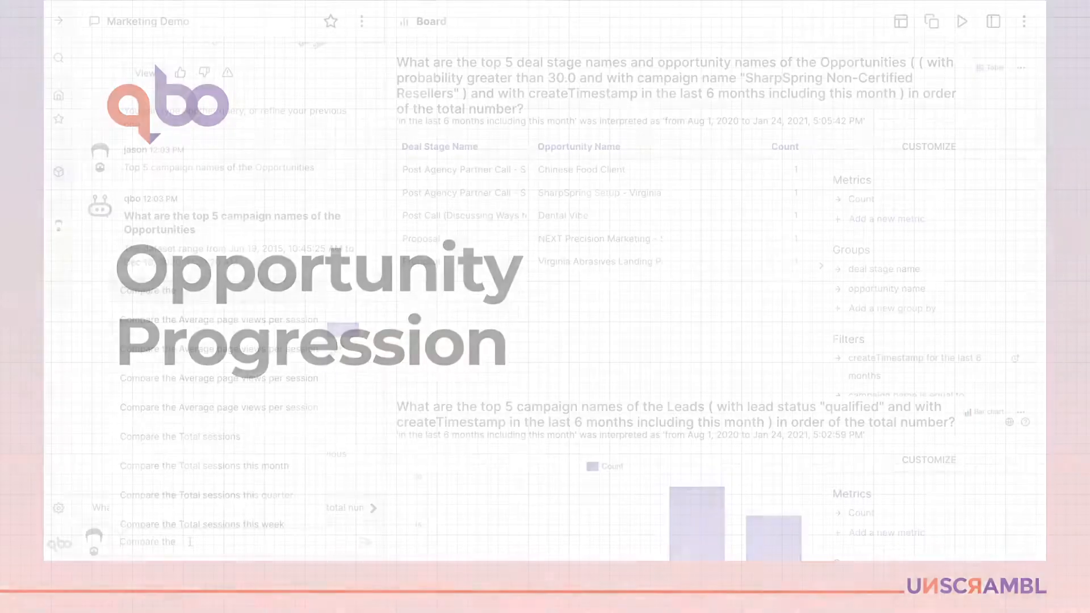
Ask qbo for the "Number of opportunities in the last 2 years quarterly by win status".
type("Number")
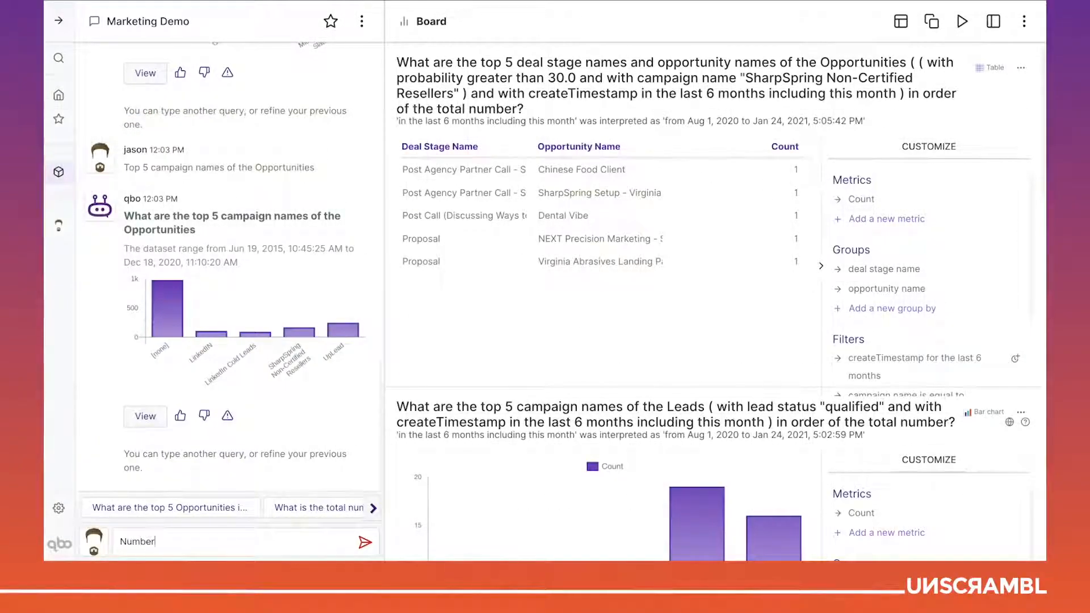
type(" of opportunities in the last ")
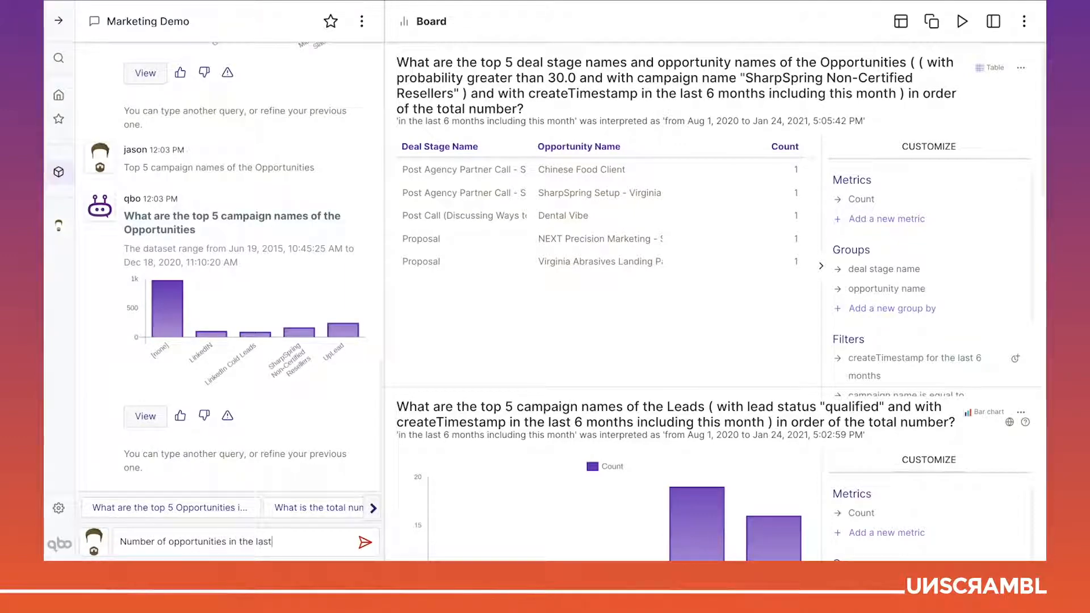
type("2 years quarterly")
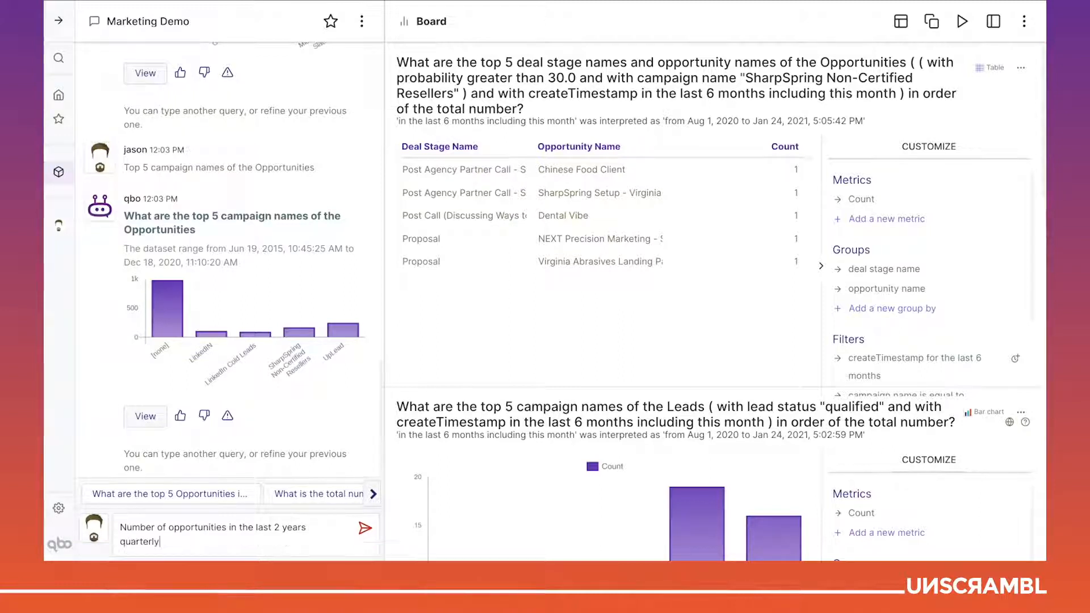
type(" by win statu")
key("Return")
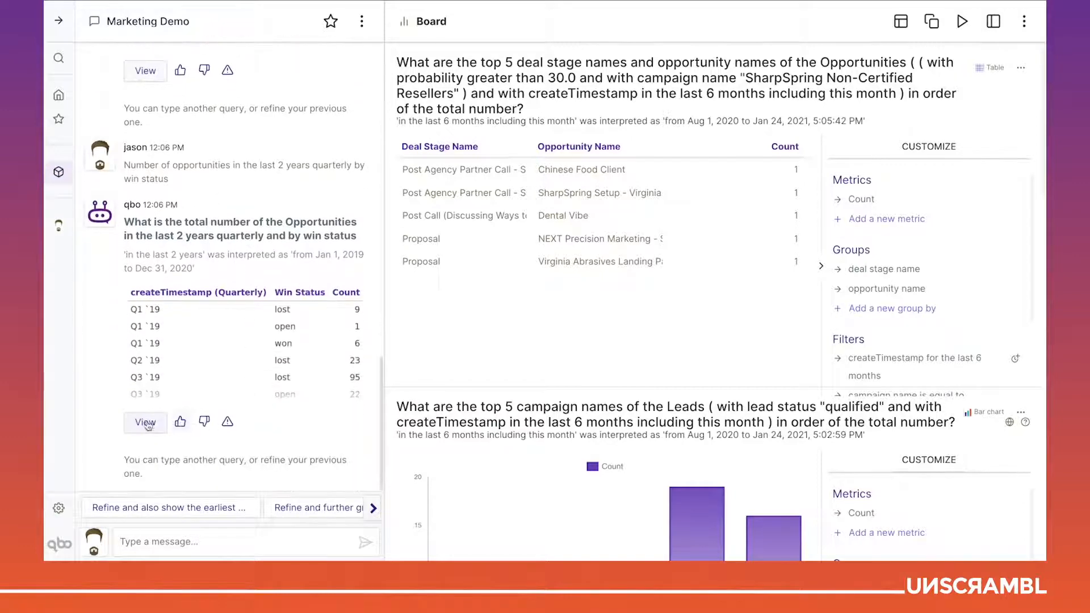
Open the quarterly opportunities result, display it as a line chart and add it to the board.
left_click(145, 422)
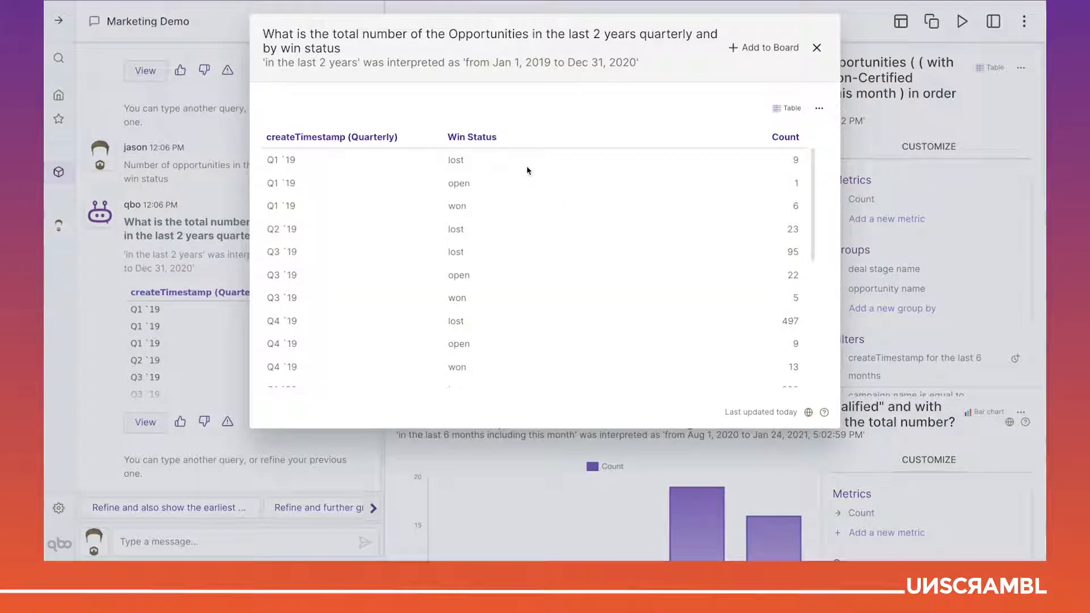
left_click(789, 111)
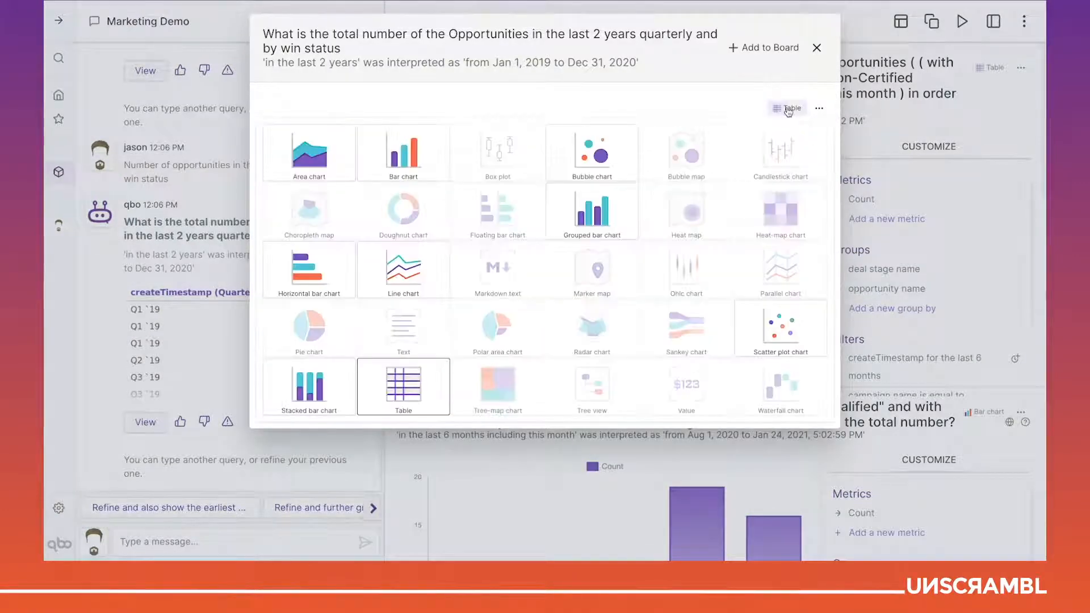
left_click(394, 274)
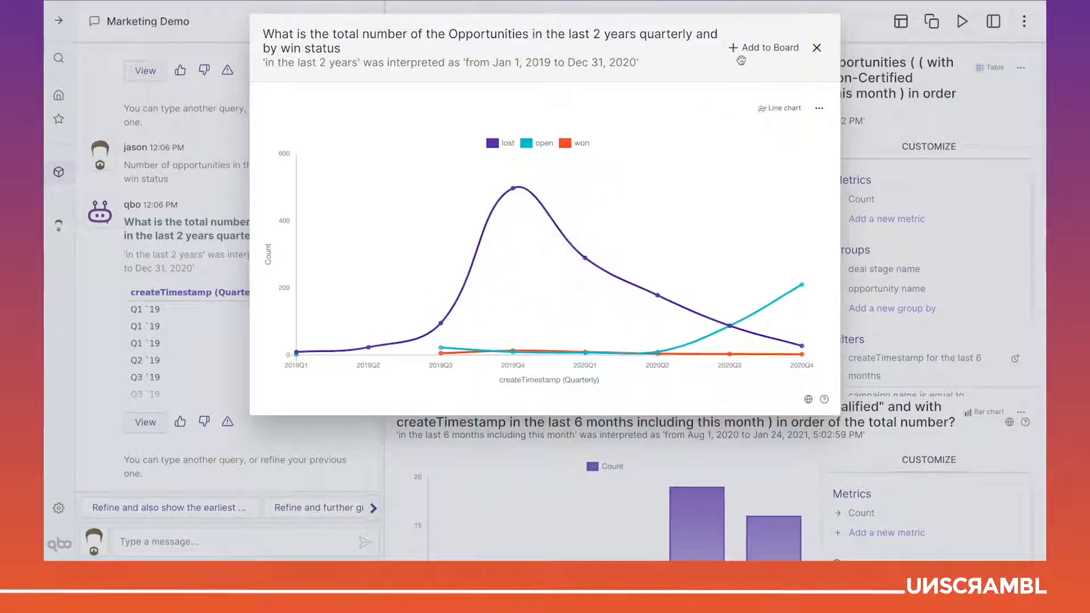
left_click(760, 52)
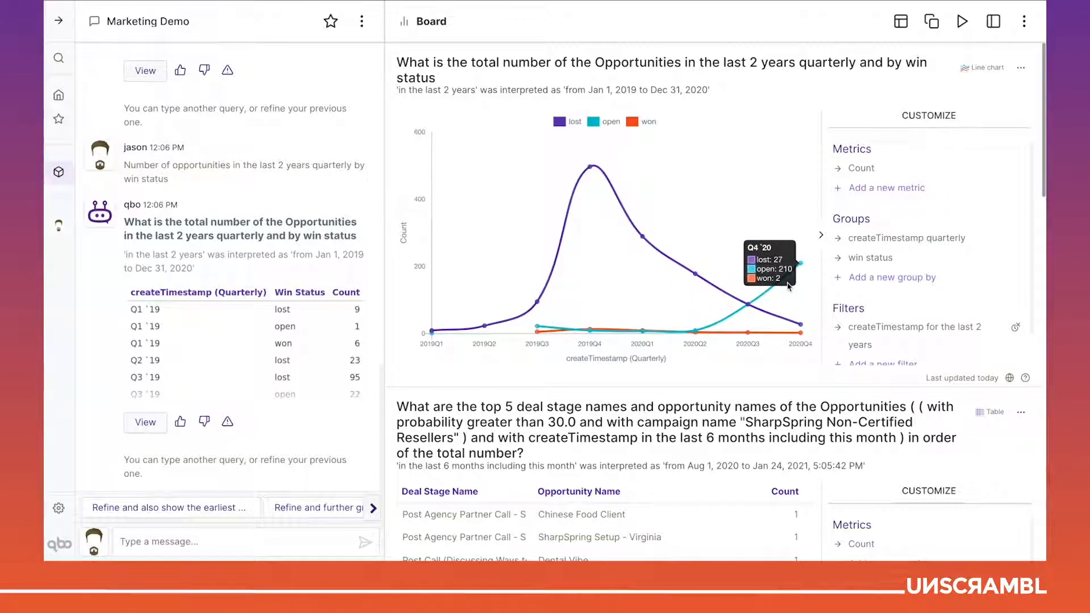
Replace the win status grouping of the quarterly Opportunities chart with a filter for win status containing "open" and apply the changes.
scroll(894, 292, "down", 1)
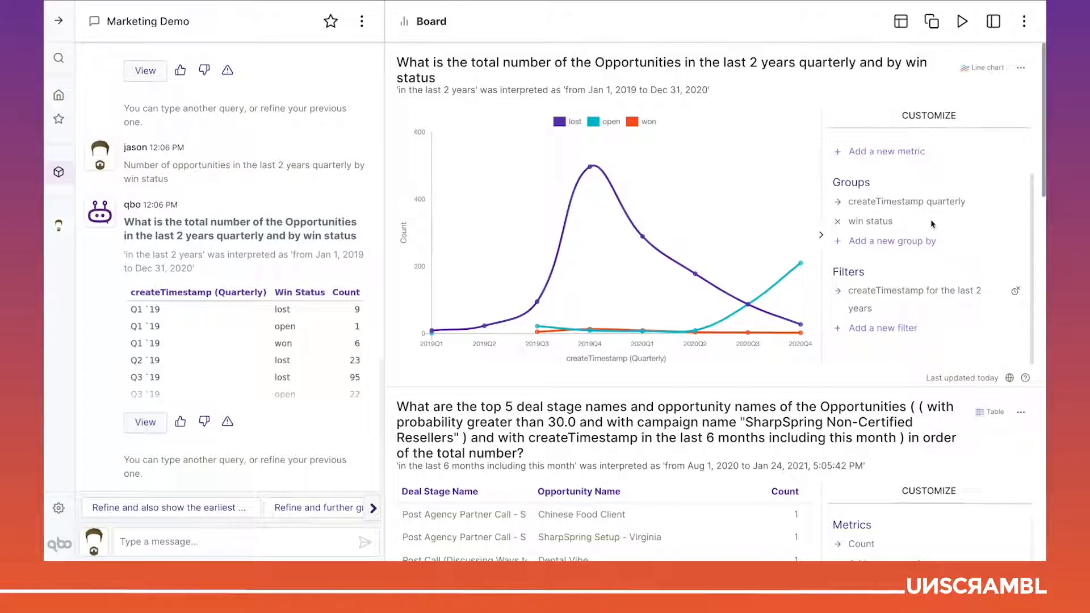
left_click(840, 223)
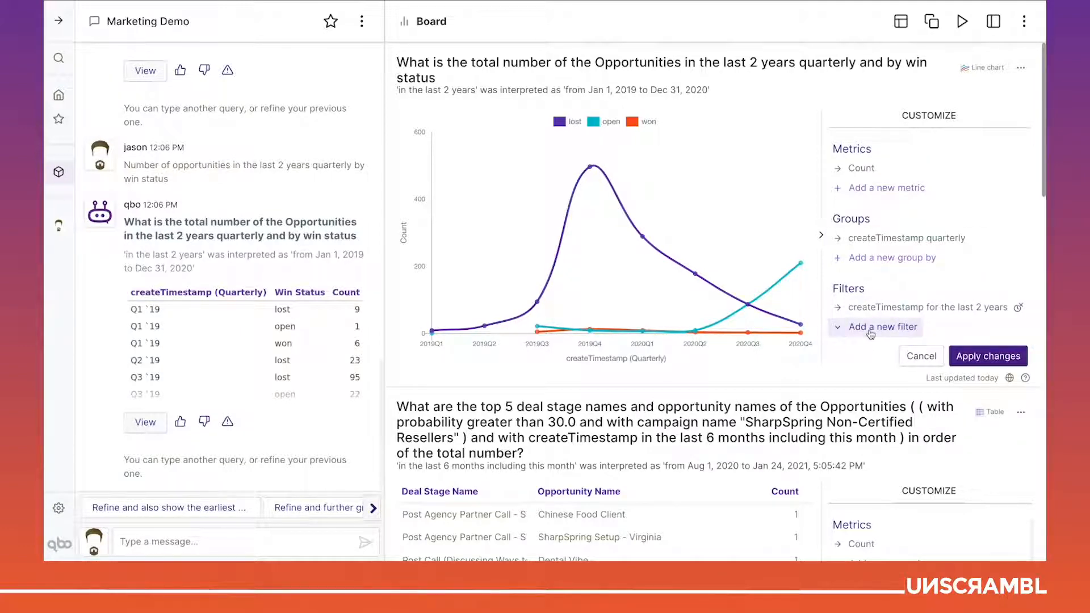
left_click(869, 331)
type("win")
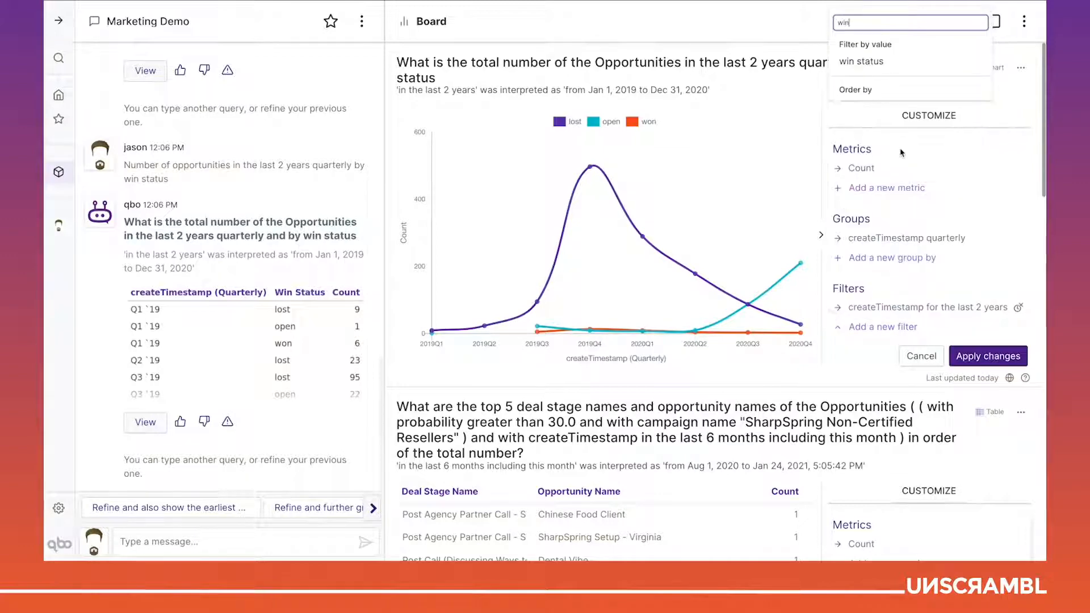
left_click(861, 61)
left_click(604, 71)
type("open")
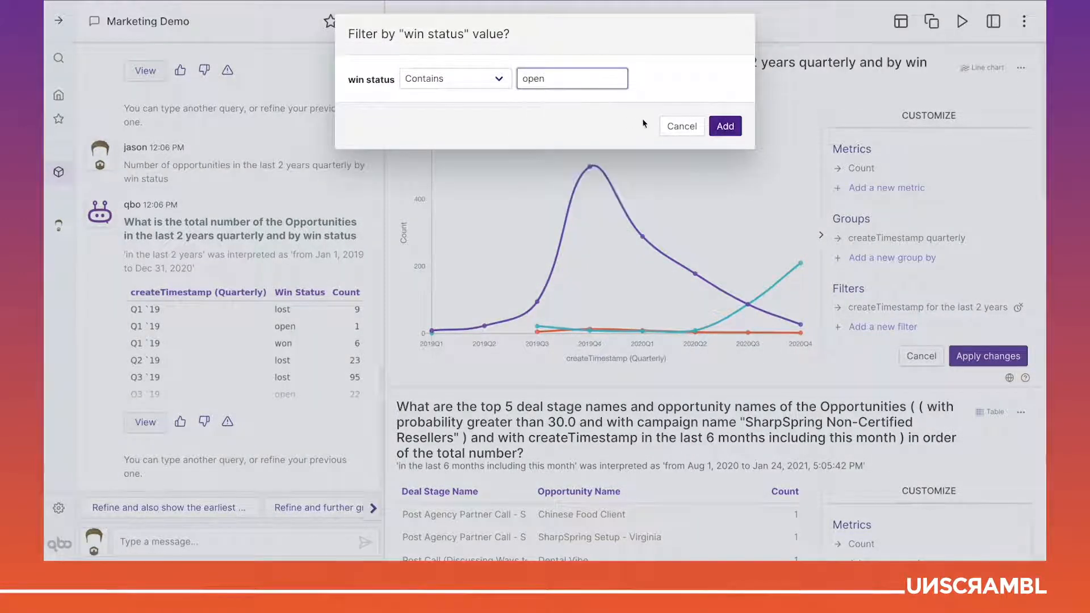
left_click(725, 127)
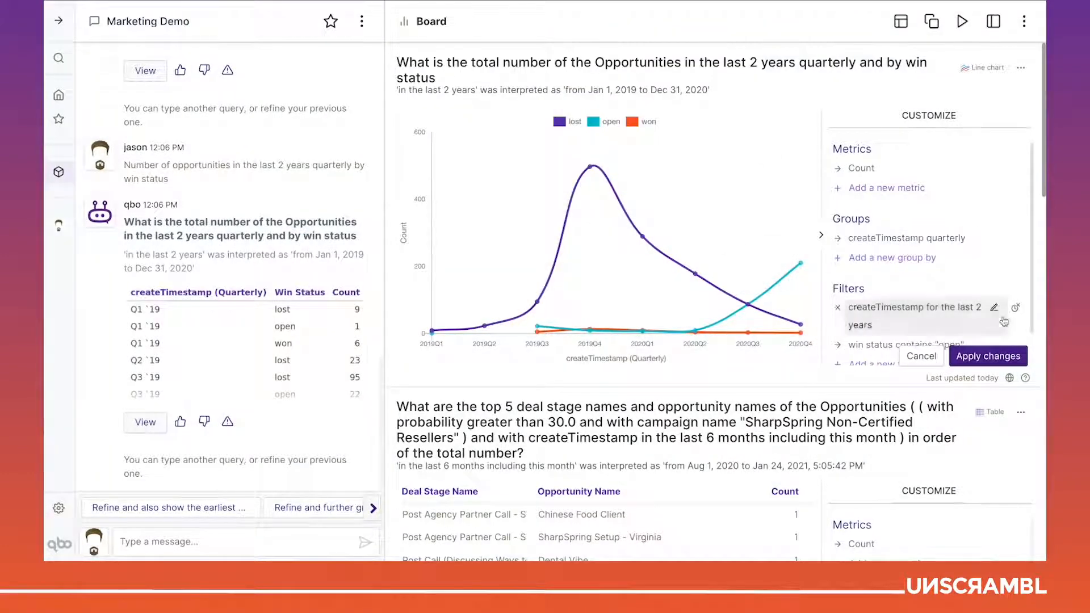
left_click(1007, 362)
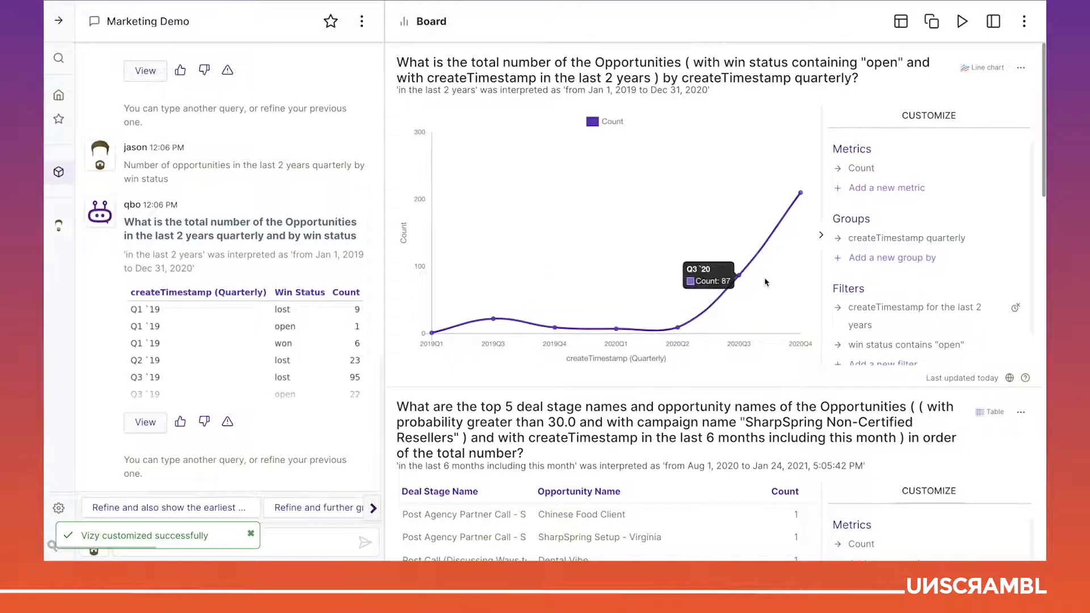
Group the quarterly open Opportunities chart additionally by stagnancy status and apply the change.
left_click(886, 260)
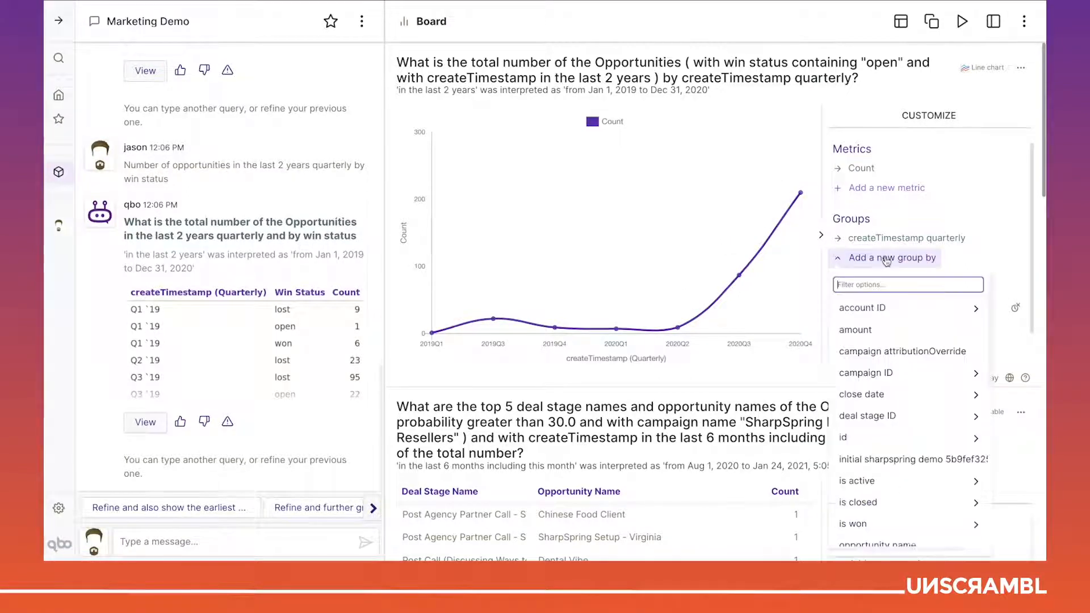
type("stag")
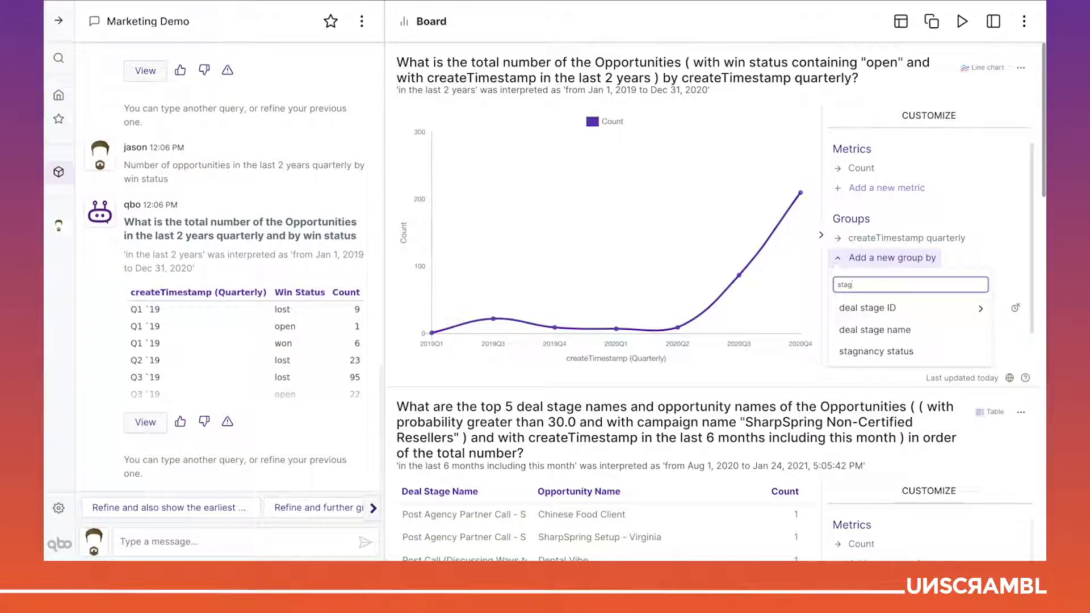
left_click(872, 352)
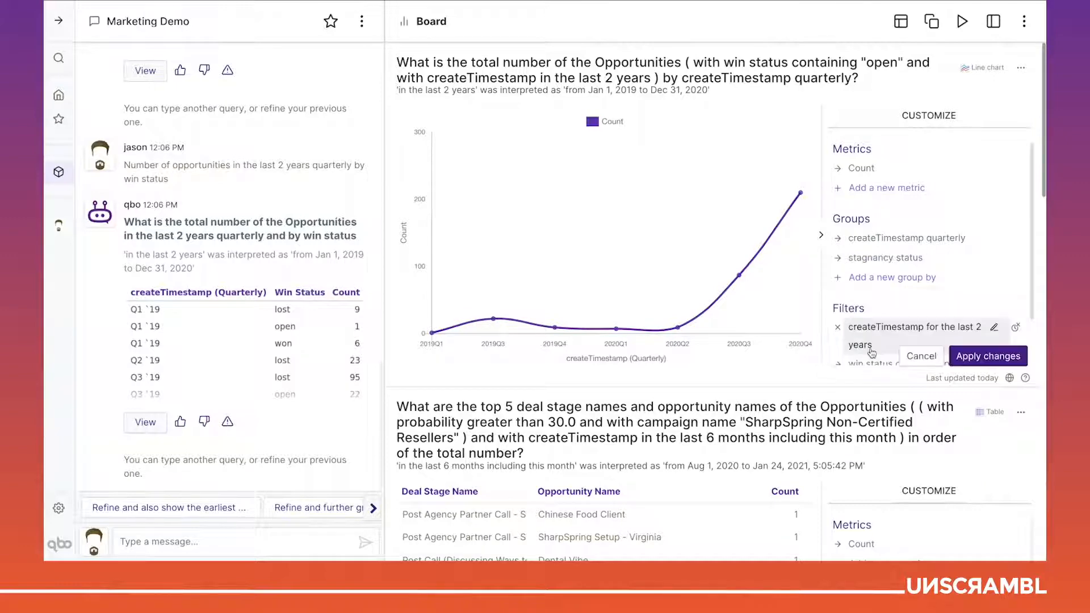
left_click(978, 356)
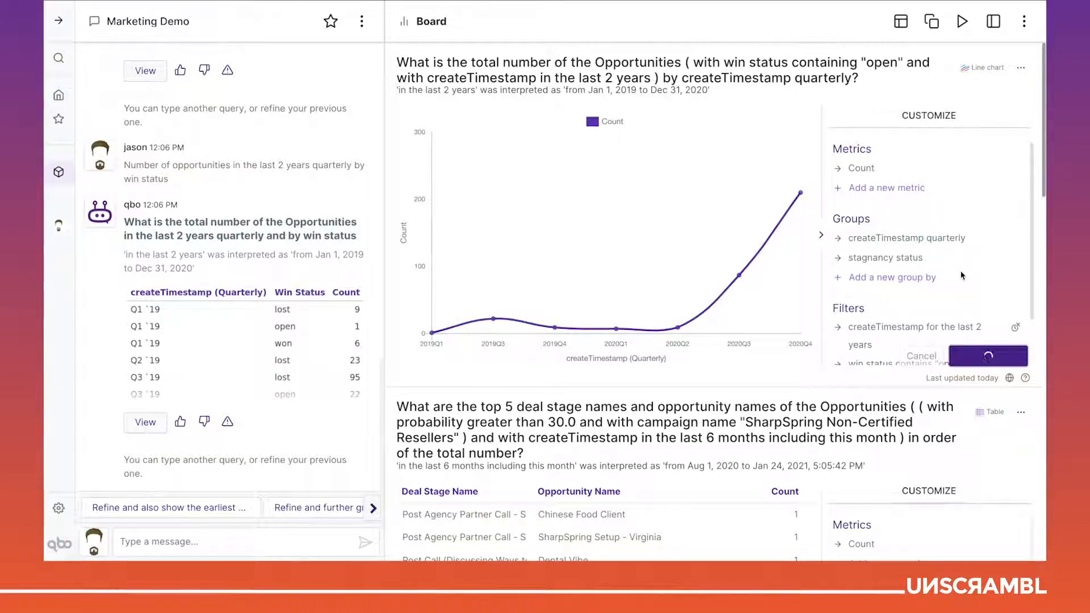
Try the stagnancy status chart as a bar chart and settle on a grouped bar chart.
mouse_move(785, 175)
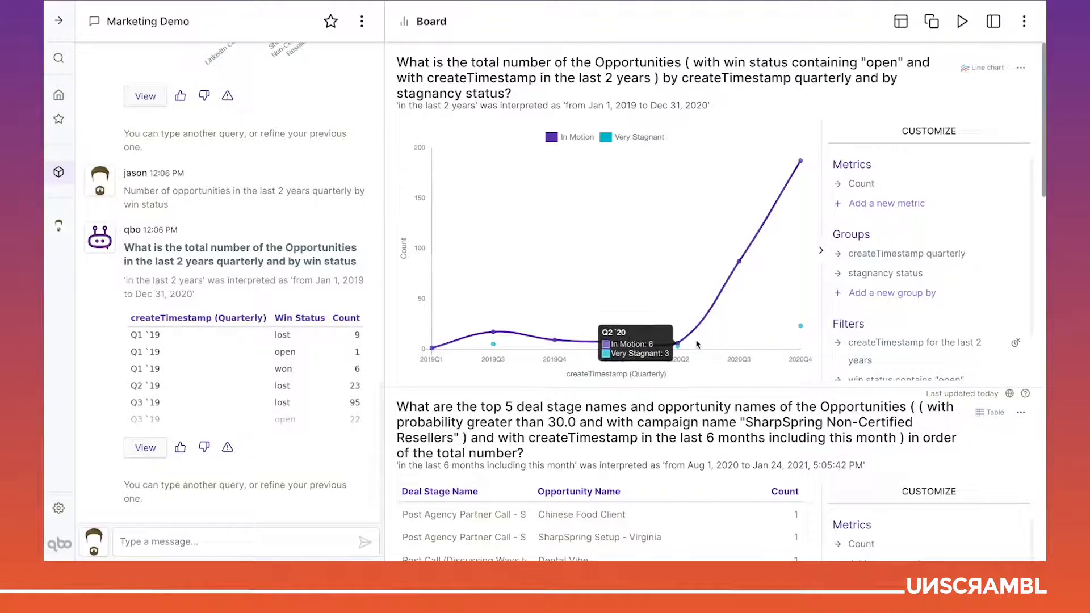
left_click(983, 68)
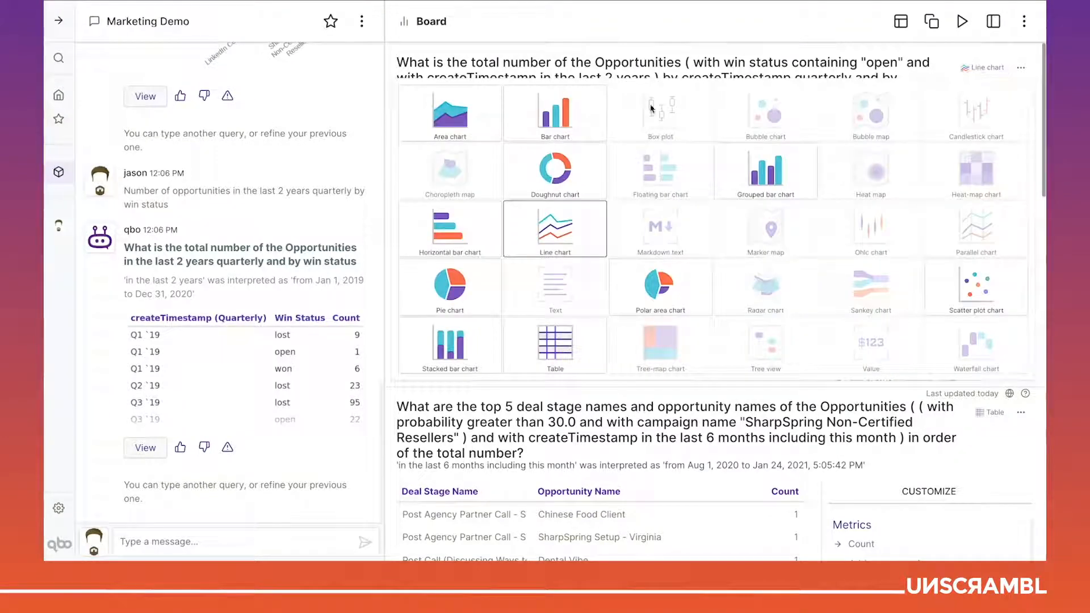
left_click(555, 116)
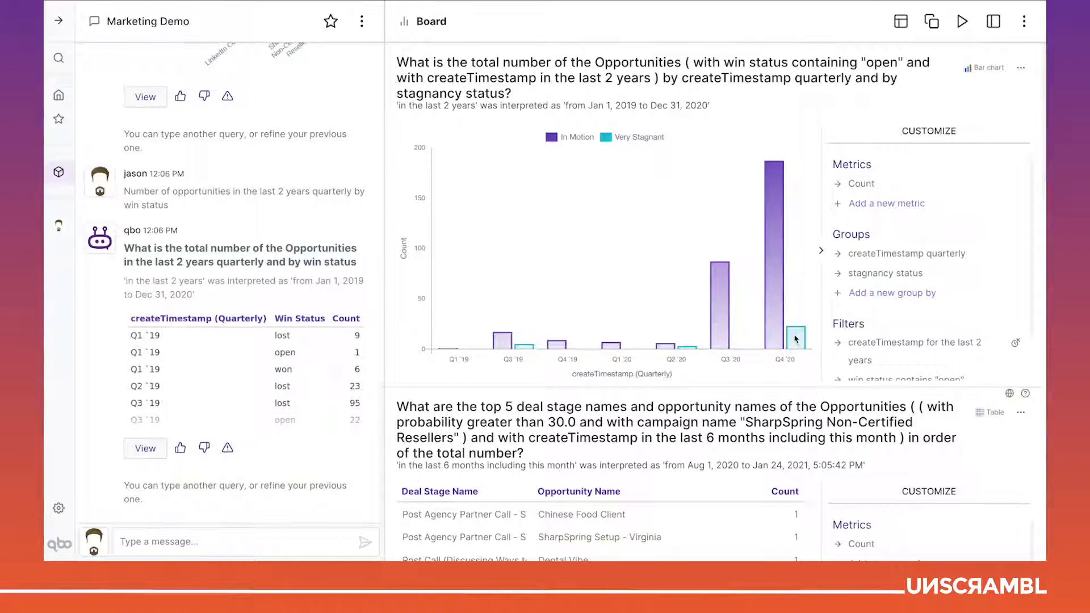
type("Compare the")
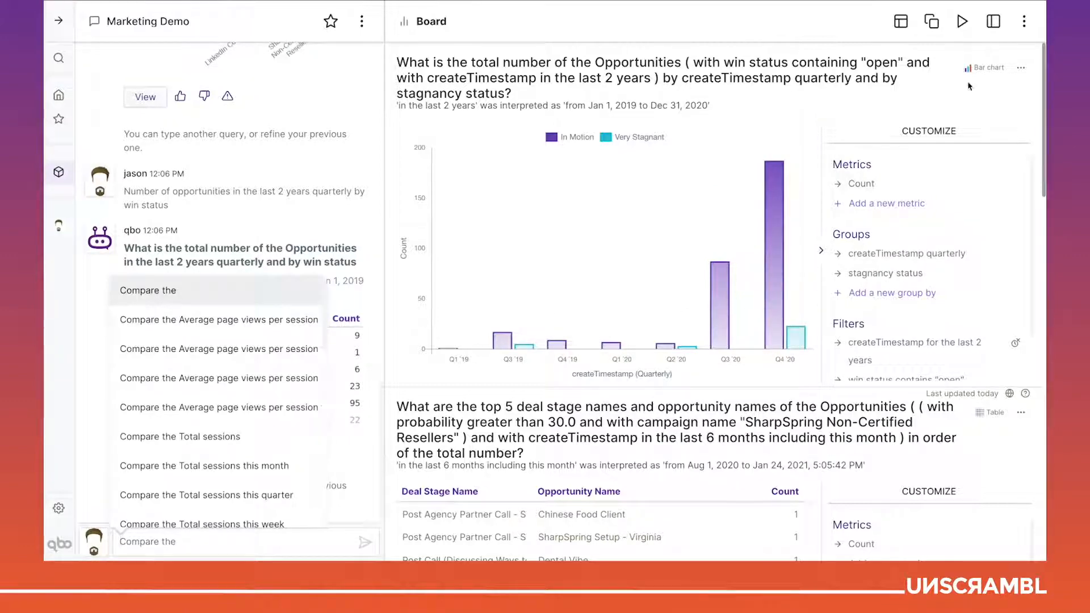
left_click(1001, 60)
left_click(995, 66)
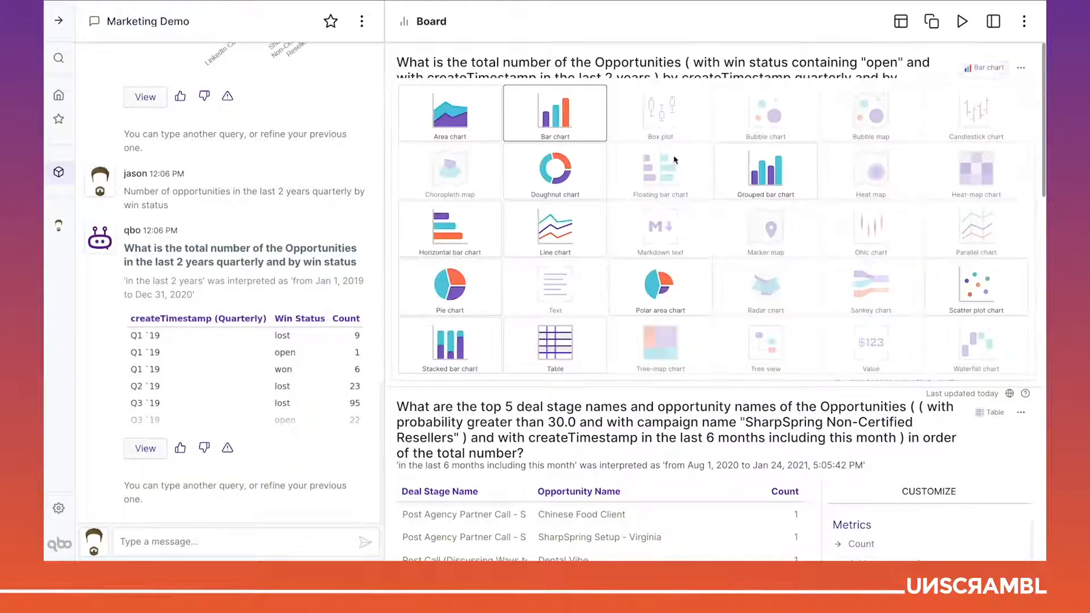
left_click(764, 176)
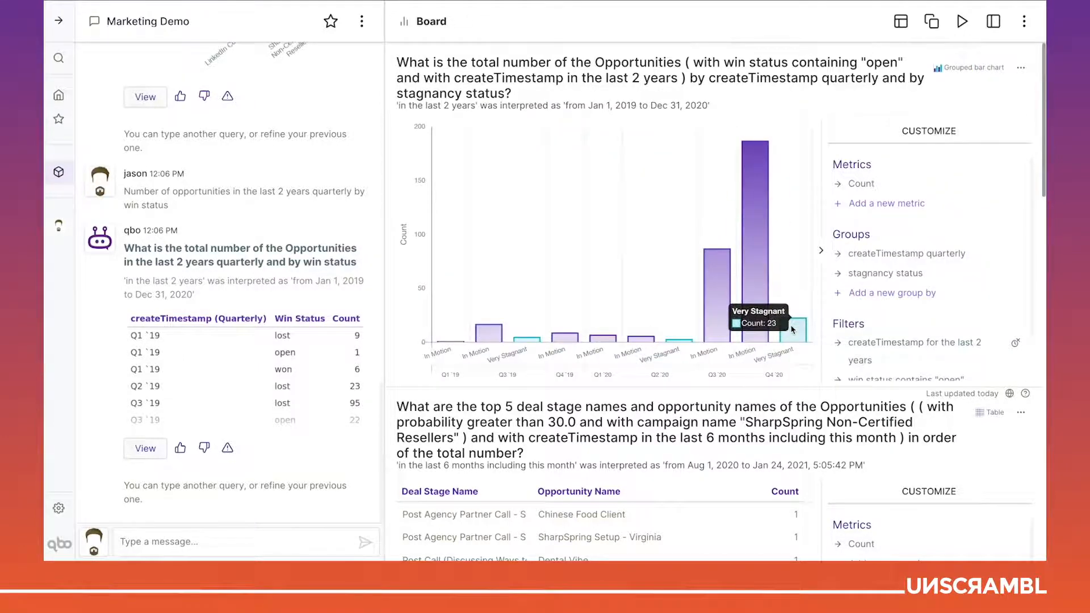
Drill down the Very Stagnant opportunities of Q4 '20 by opportunity name and show the result as a table.
left_click(793, 329)
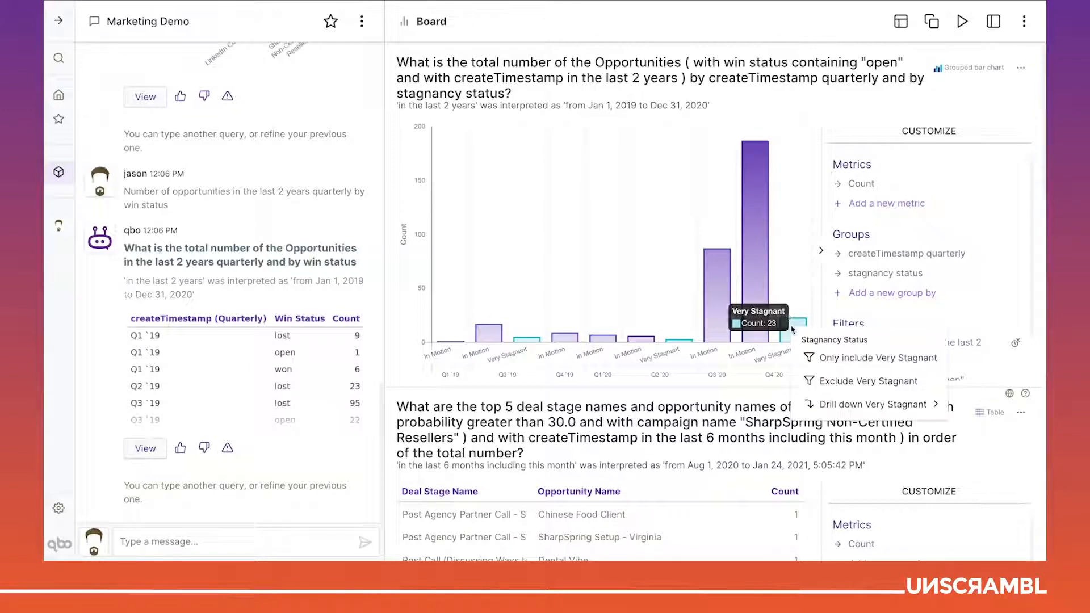
mouse_move(831, 404)
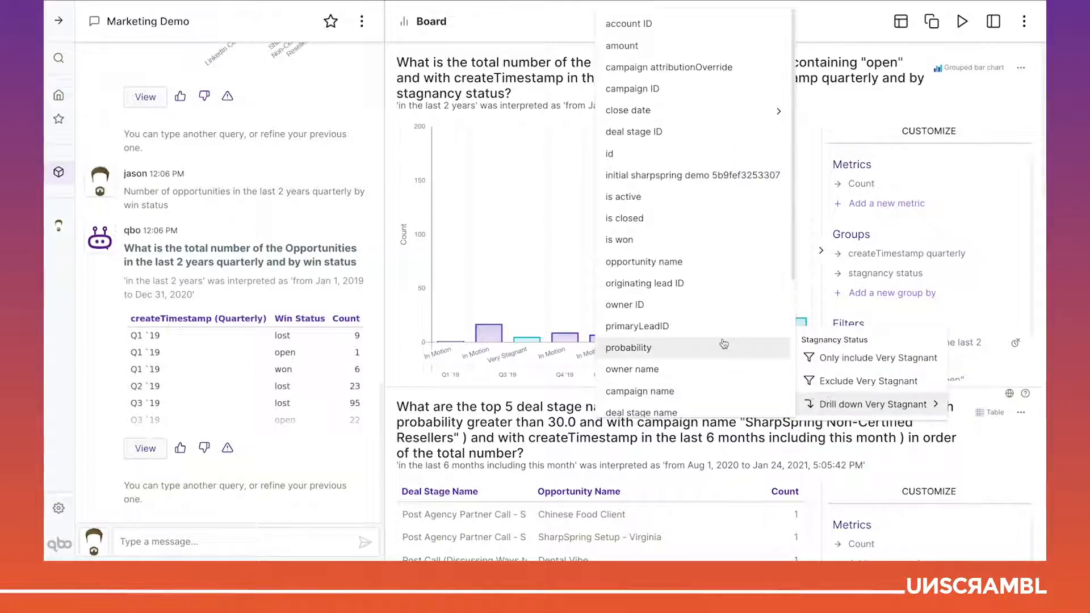
left_click(671, 262)
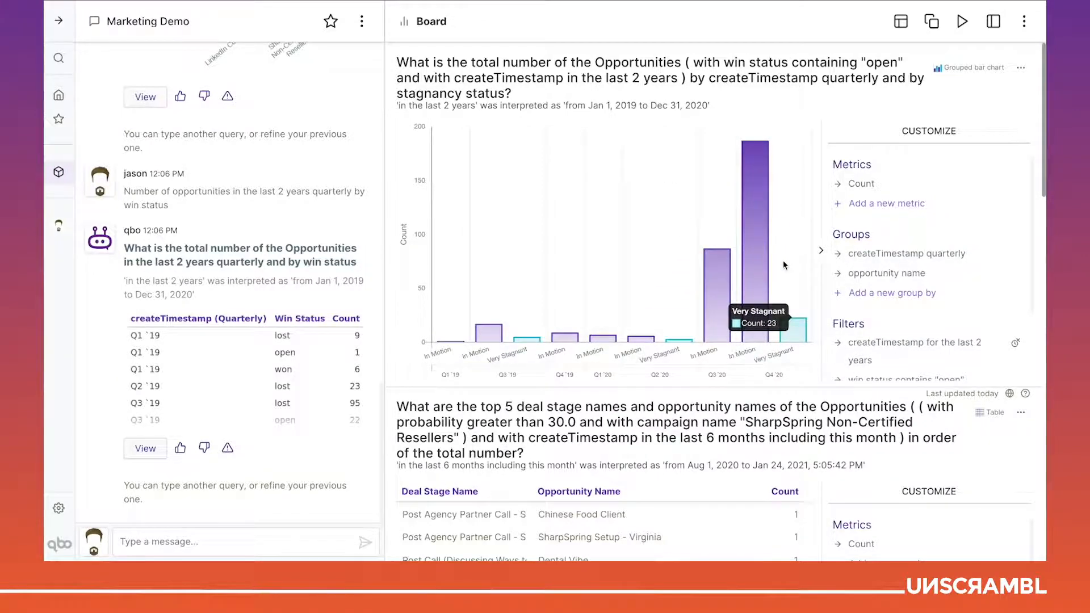
left_click(968, 69)
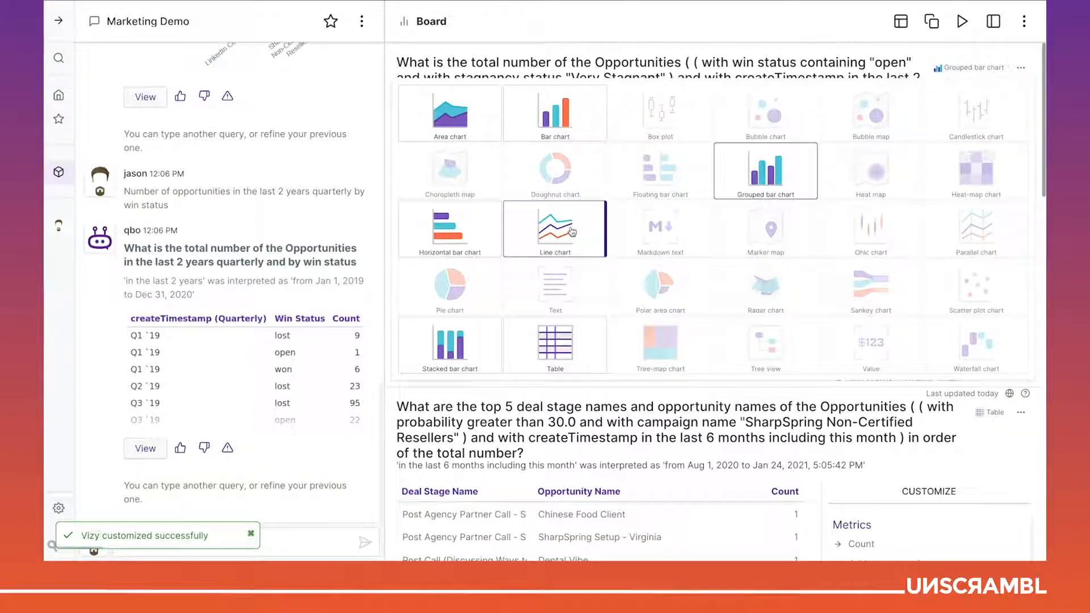
left_click(554, 350)
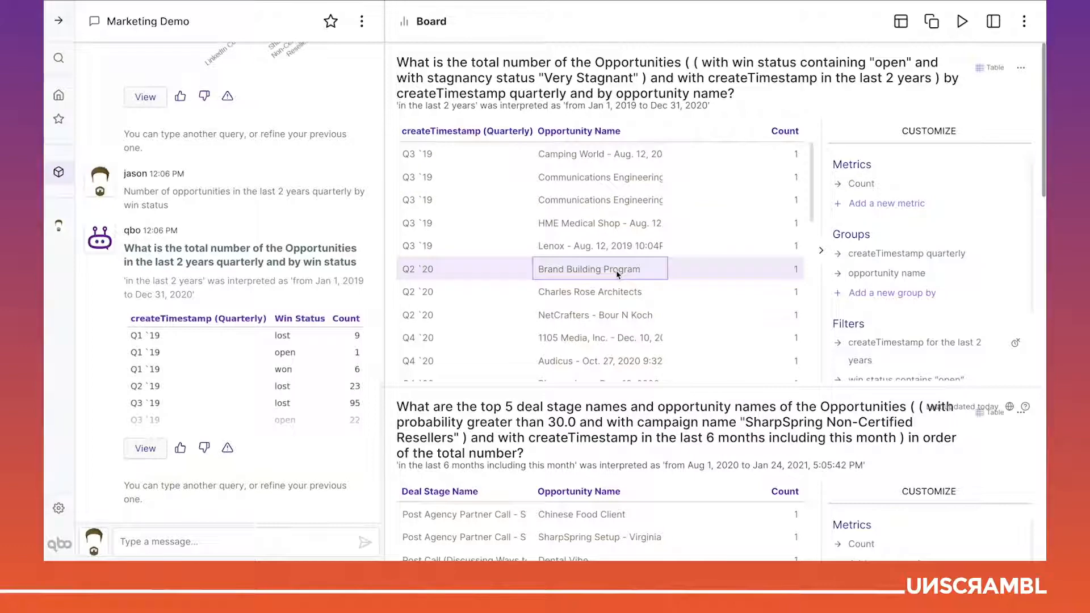
Download the table of very stagnant open opportunities as a CSV file.
scroll(618, 275, "down", 3)
scroll(618, 275, "down", 7)
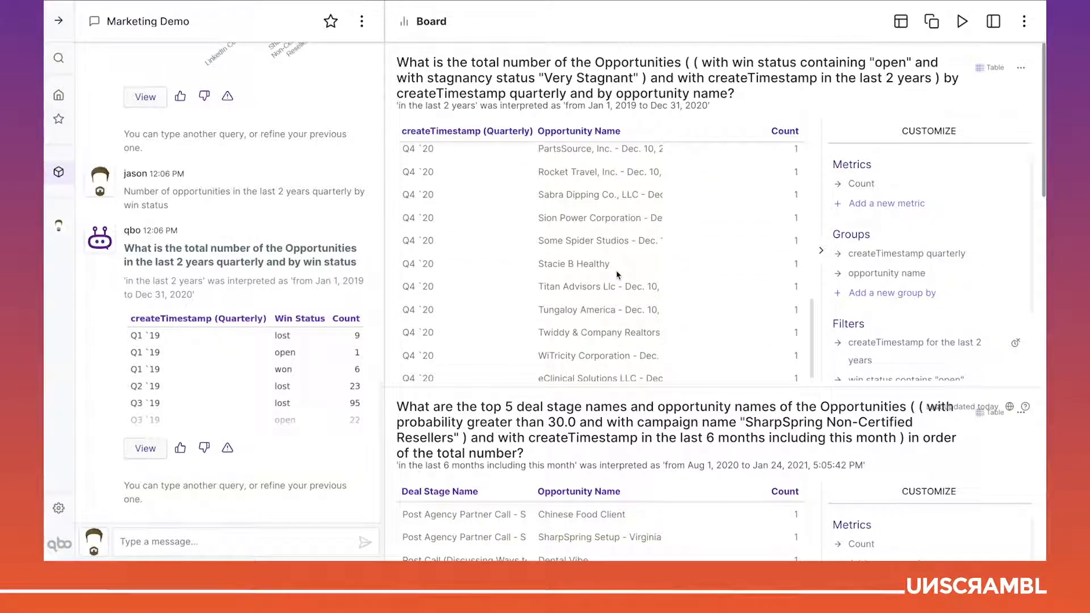
scroll(618, 276, "down", 1)
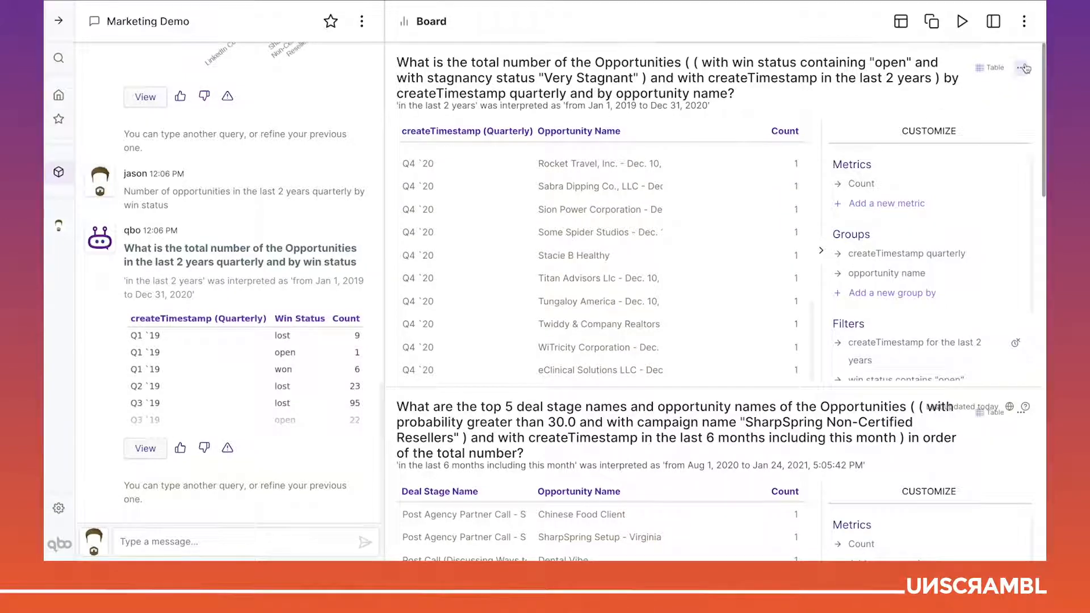
right_click(1025, 68)
left_click(852, 114)
left_click(1020, 68)
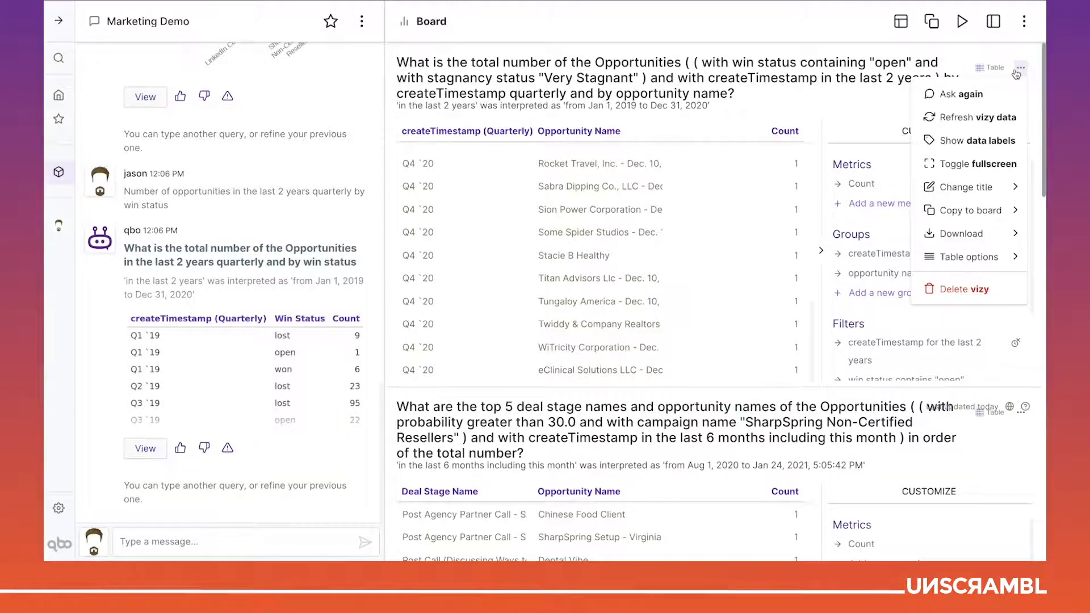
mouse_move(968, 235)
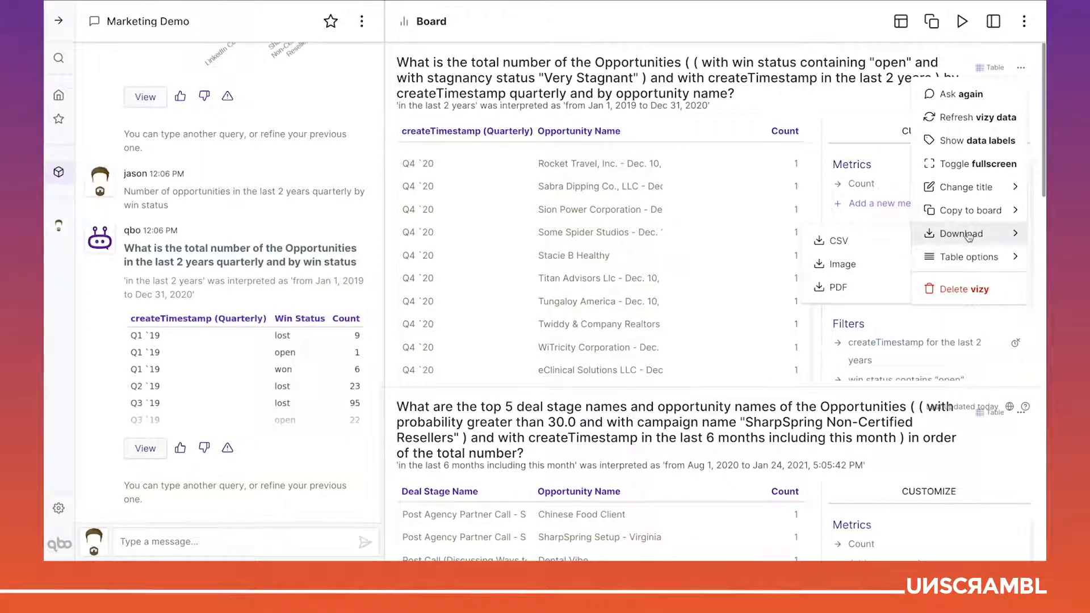
left_click(866, 241)
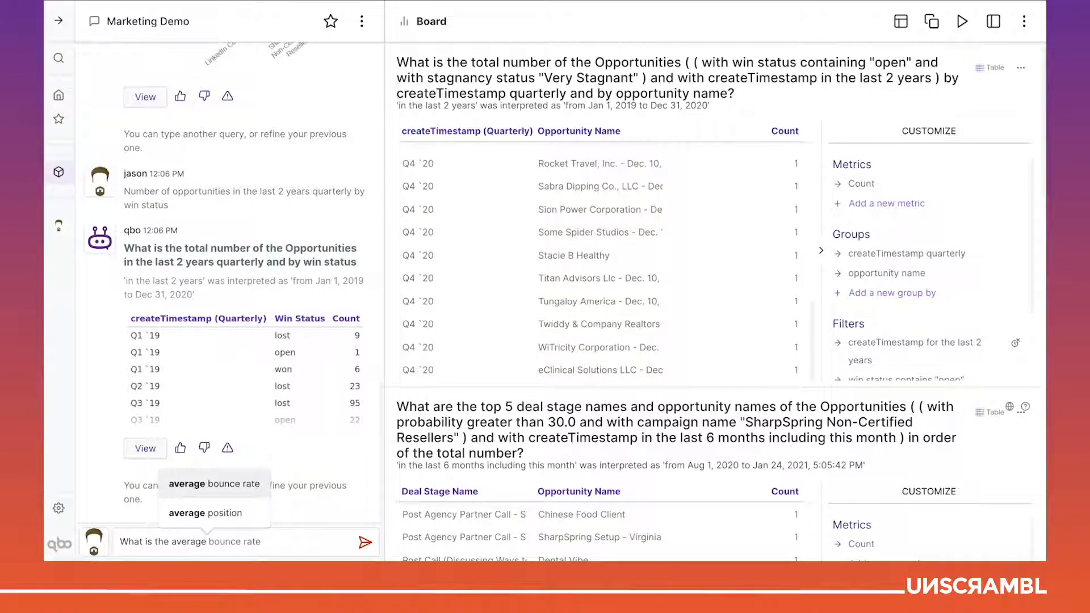
Ask qbo for the average open rate of opportunities and choose the interpretation "average open rate to primary lead of the Opportunities".
type("open r")
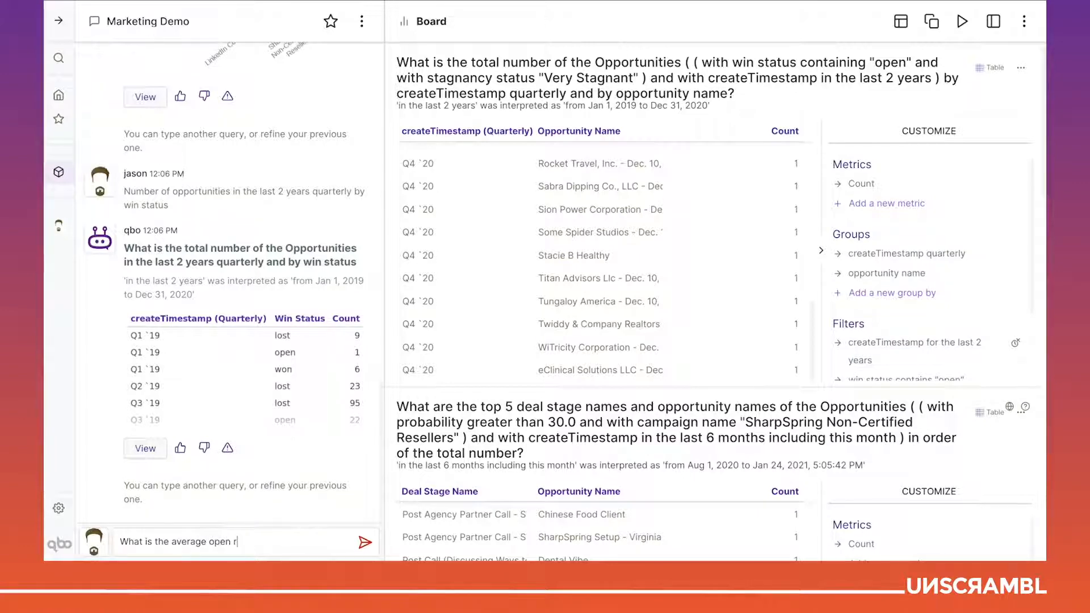
type("ate of opportunities")
key("Return")
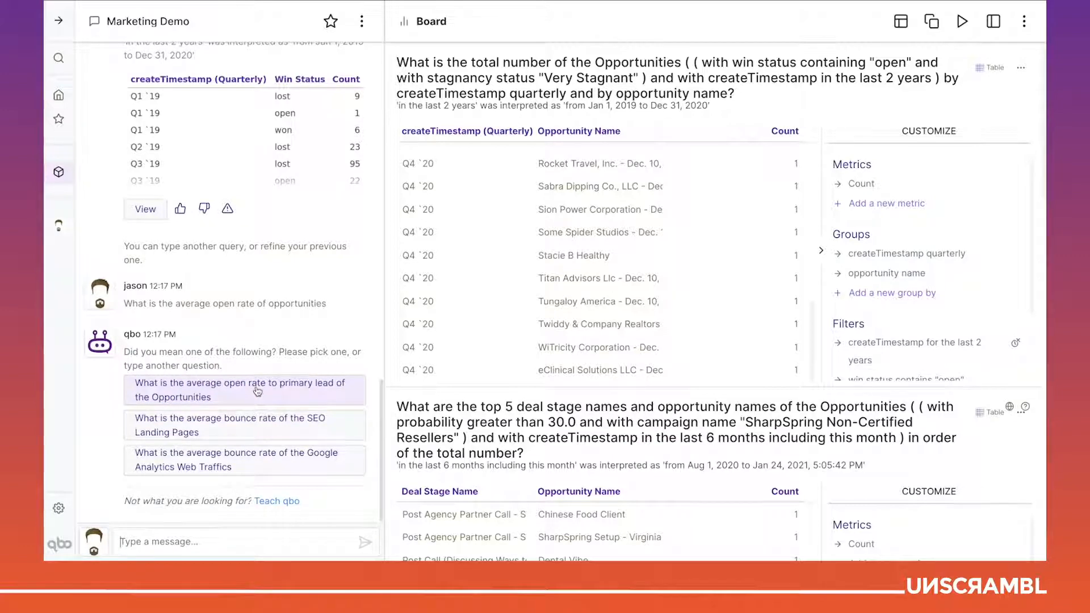
left_click(257, 391)
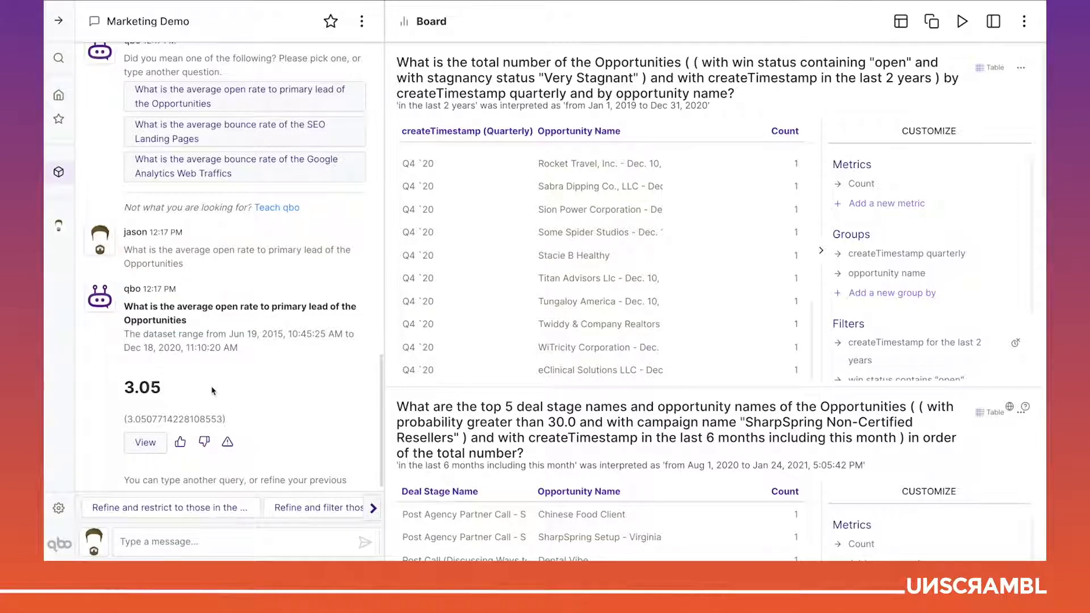
Refine the average open rate result to opportunities in the last 12 months.
left_click(192, 546)
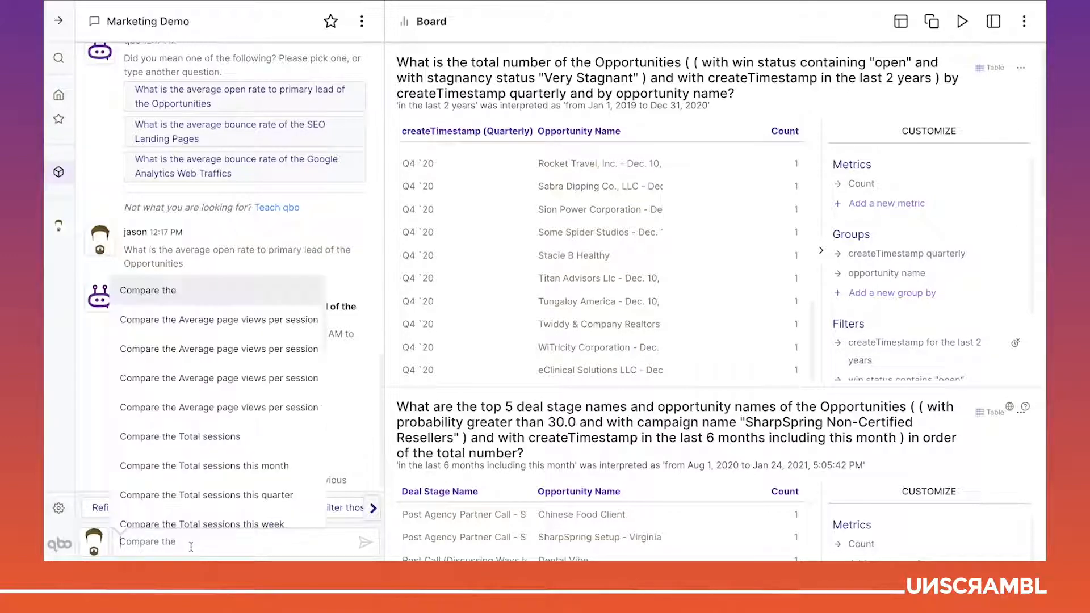
left_click(95, 482)
left_click(116, 510)
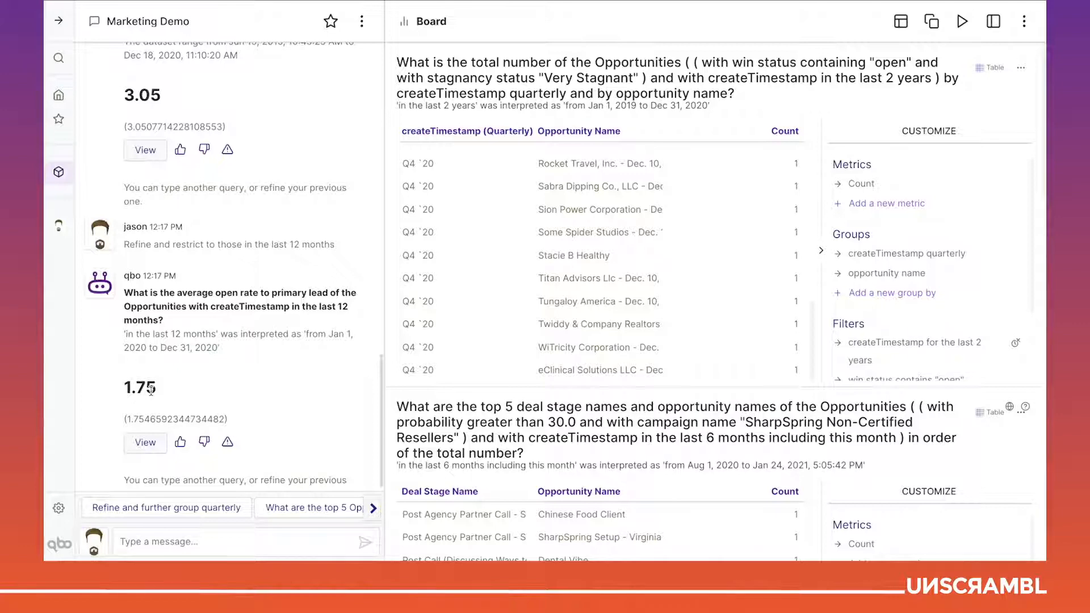
Group the 12-month average open rate quarterly and add the resulting line chart to the board.
left_click(173, 509)
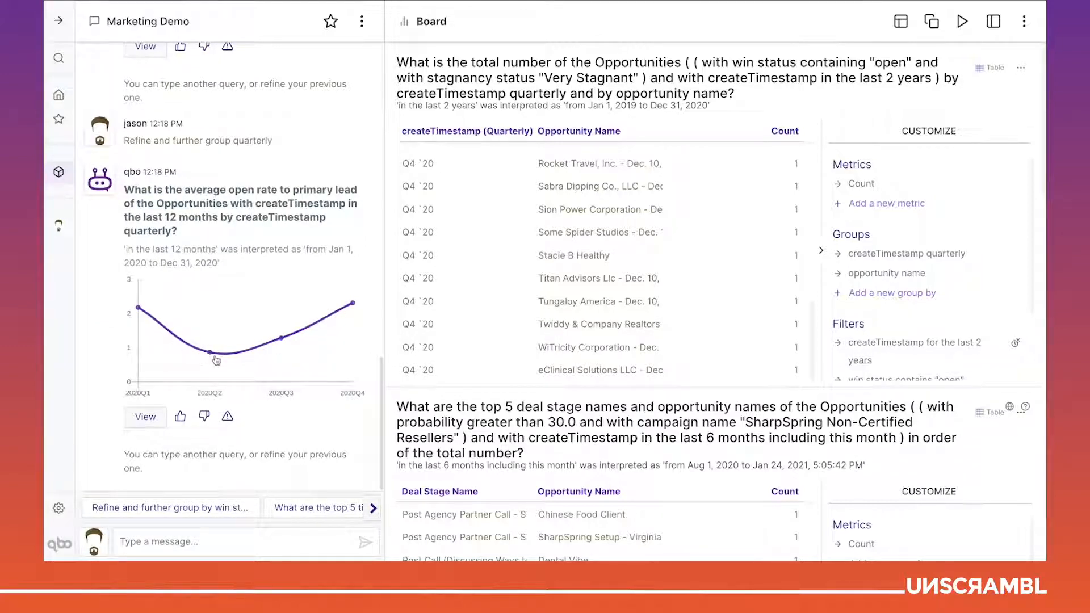
left_click(144, 417)
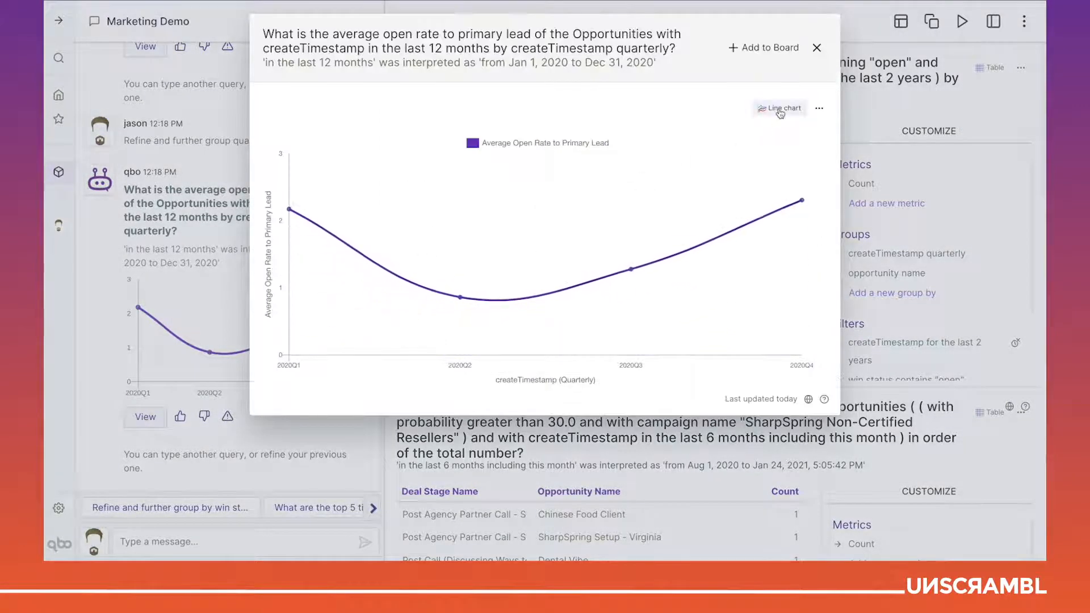
left_click(783, 51)
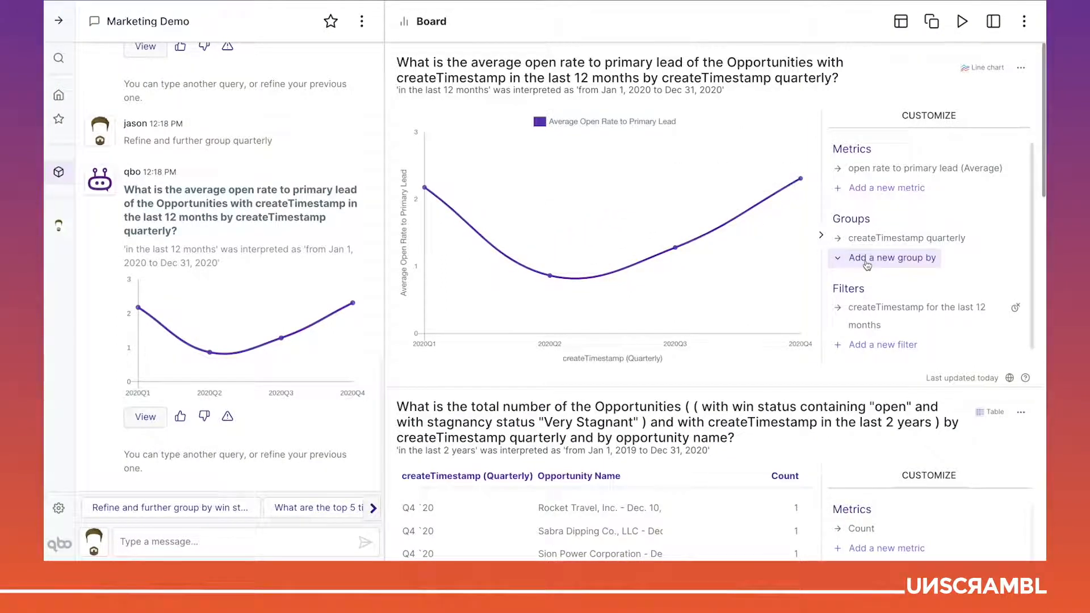
Group the quarterly open rate chart additionally by win status, apply the change and reload the page.
left_click(867, 263)
type("win")
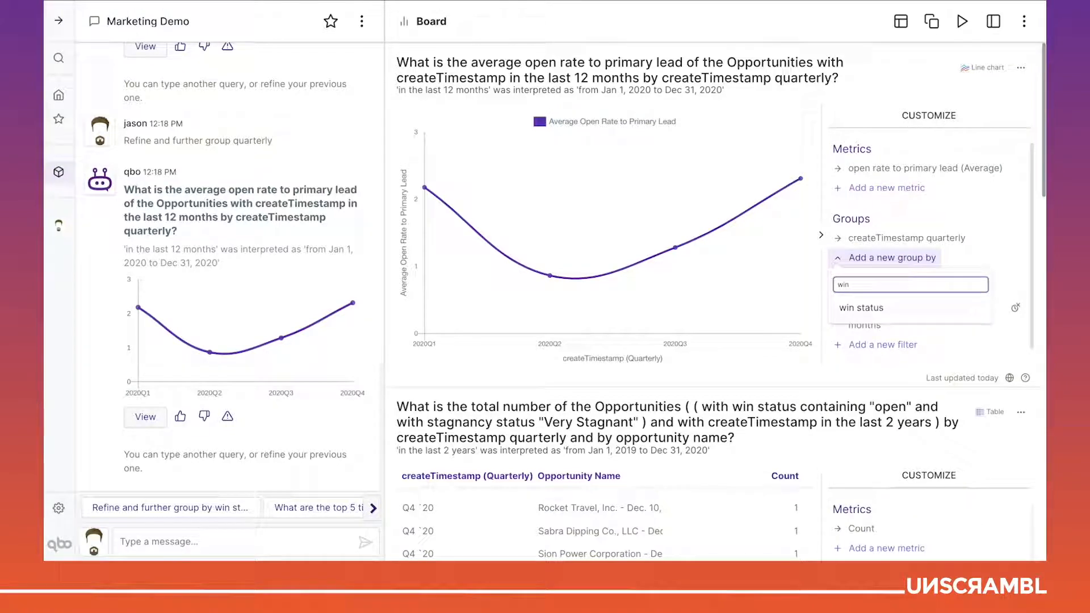
left_click(861, 308)
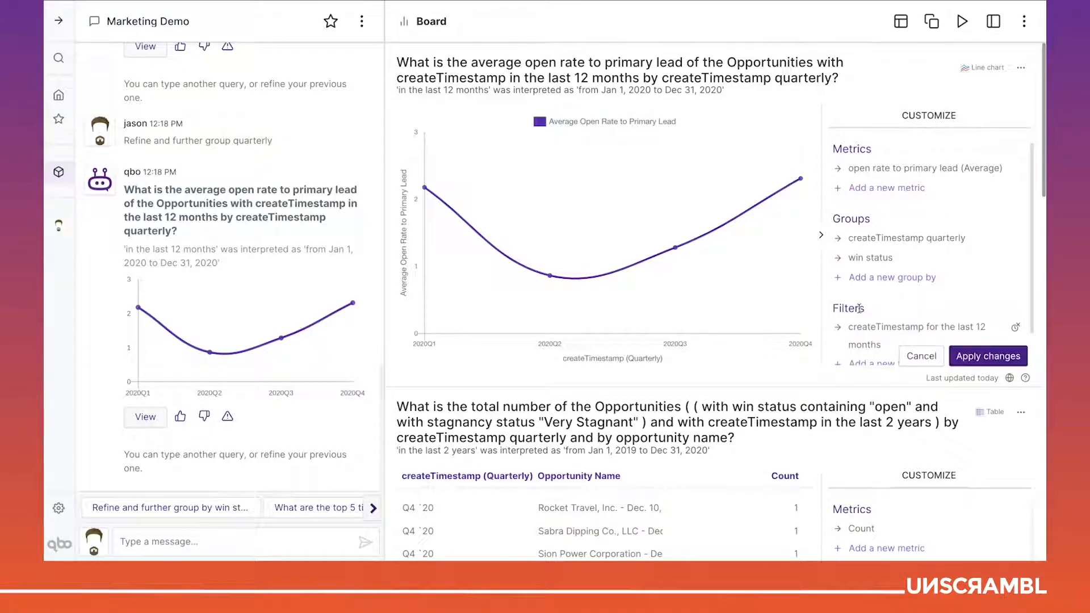
left_click(976, 356)
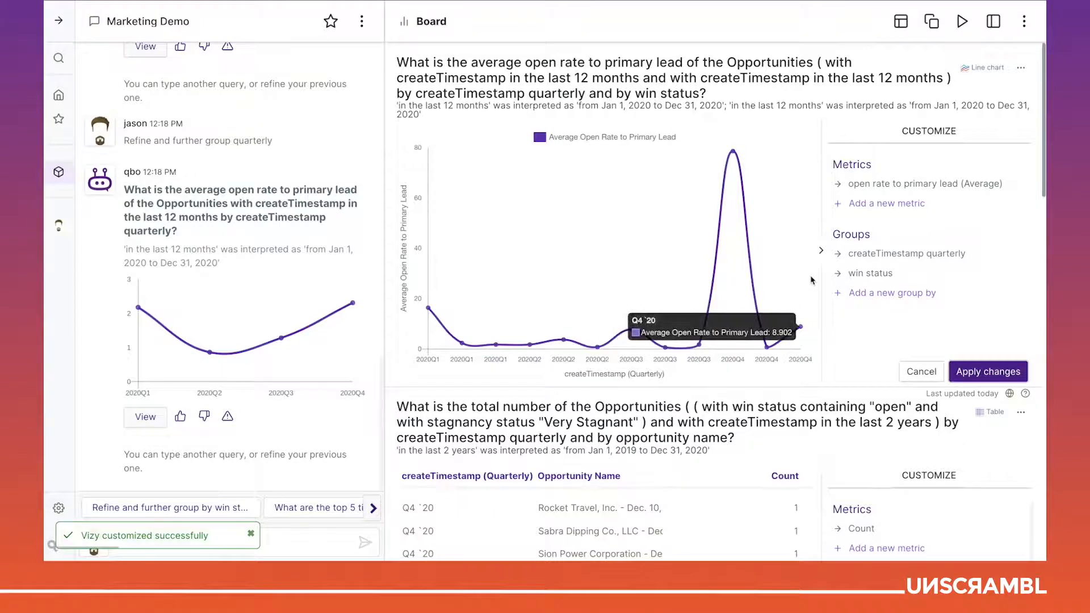
key("super+r")
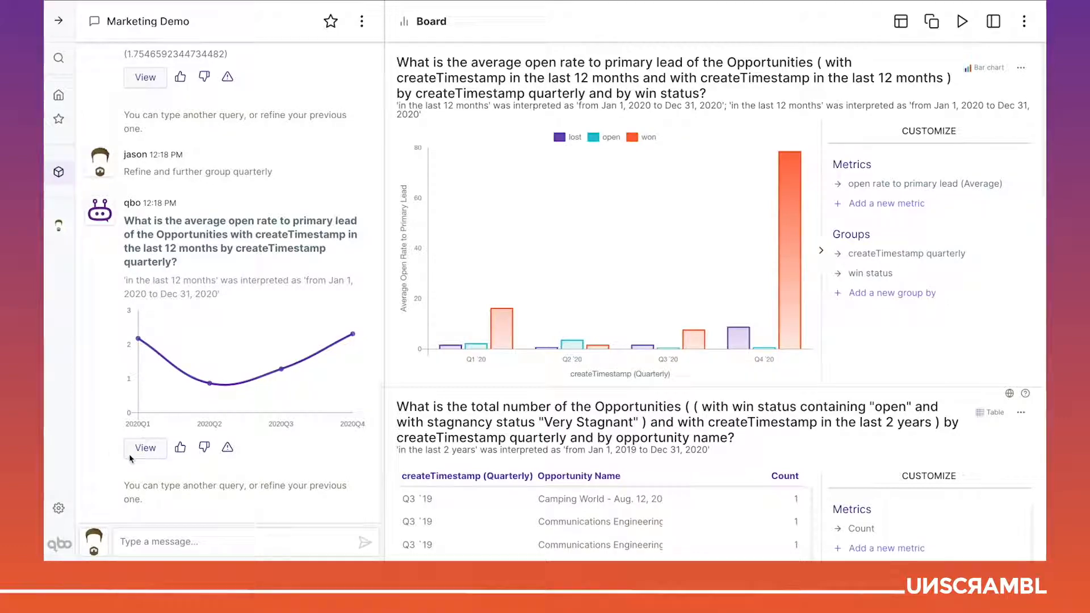
Ask for the "Top 5 titles of the email jobs in order of email open rate" and choose the matching Email Jobs interpretation.
left_click(135, 541)
type("Compare the")
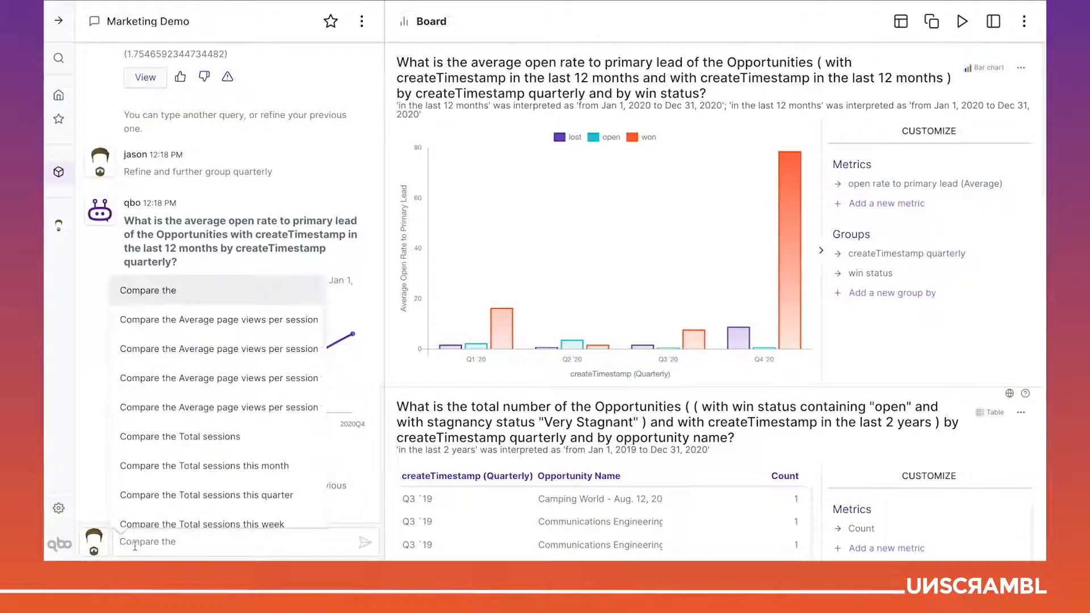
type("Top ")
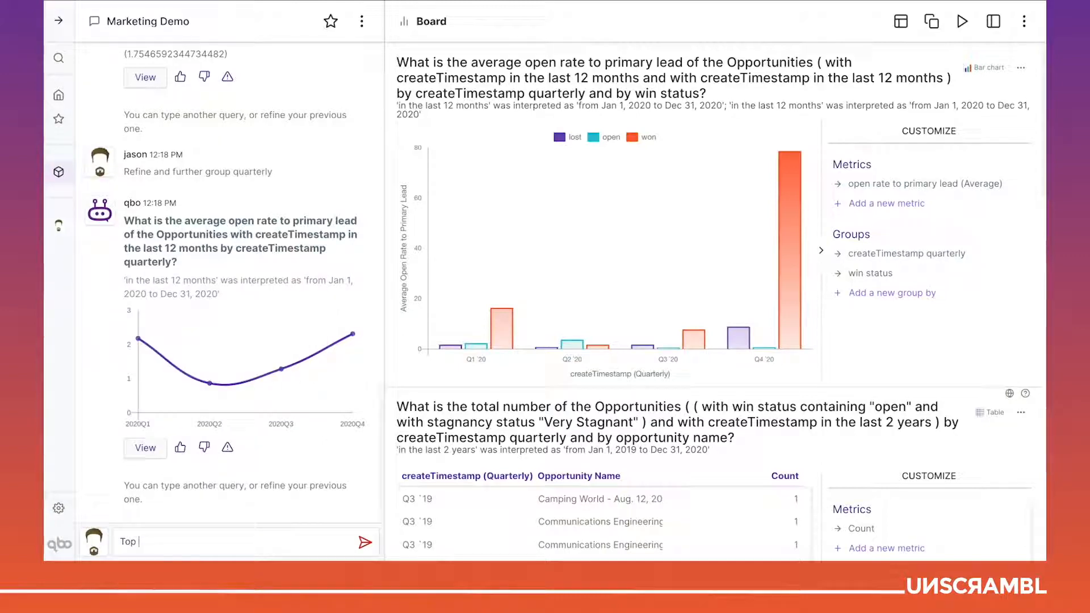
type("5 titles of the email ")
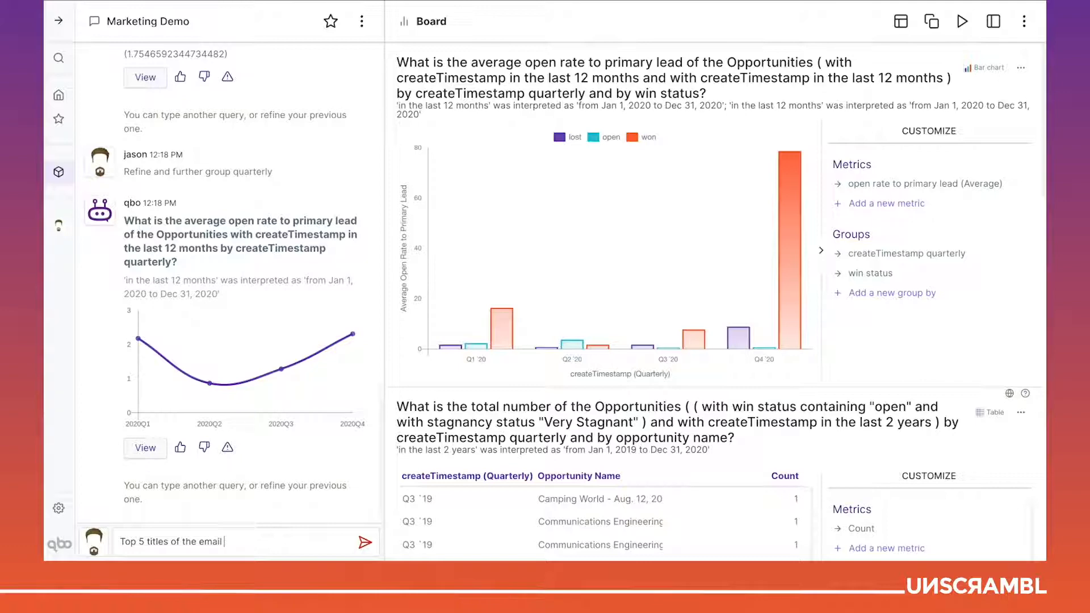
type("jobs in order of email open rate")
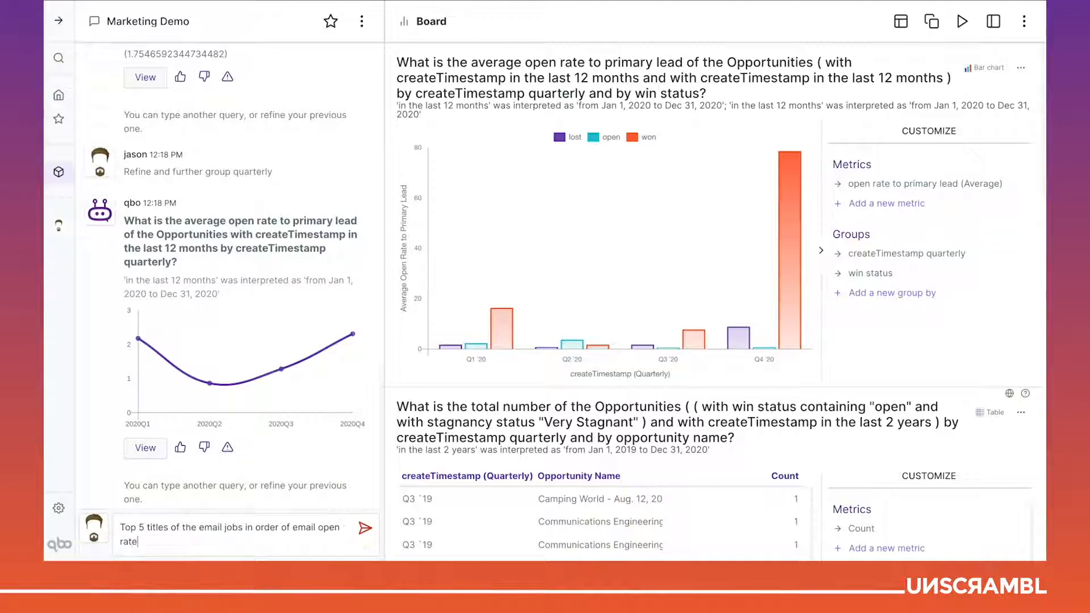
key("Return")
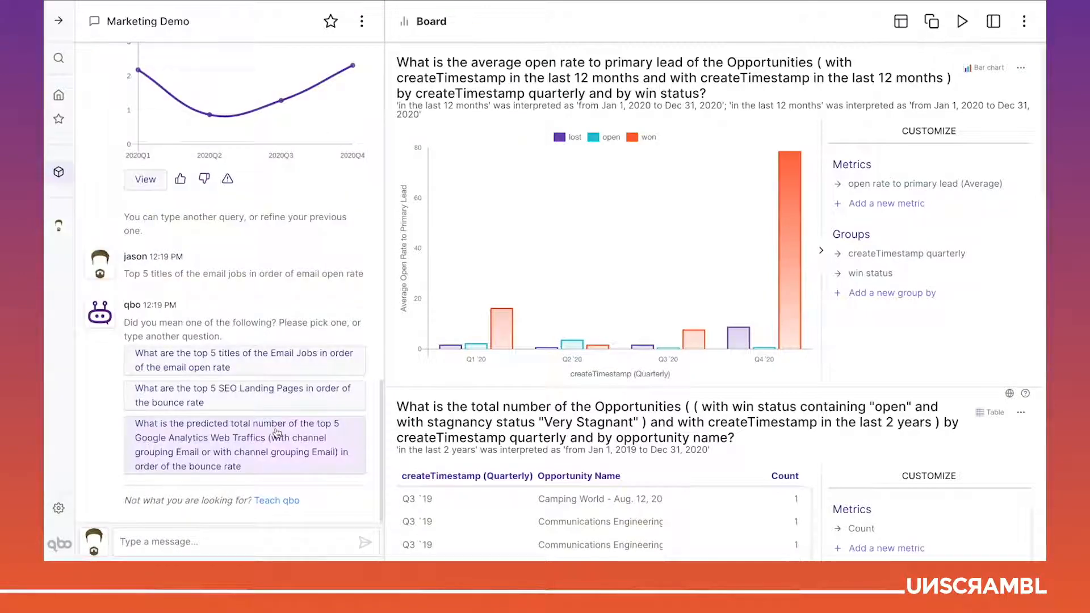
left_click(280, 362)
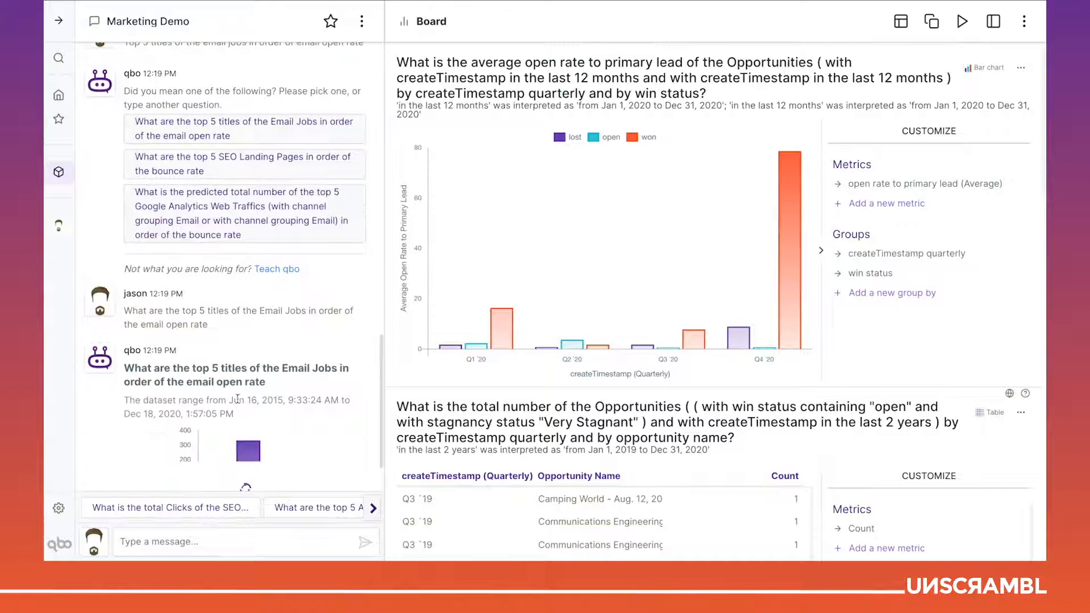
View the top 5 Email Jobs titles chart, inspect its bars and add it to the board.
left_click(146, 417)
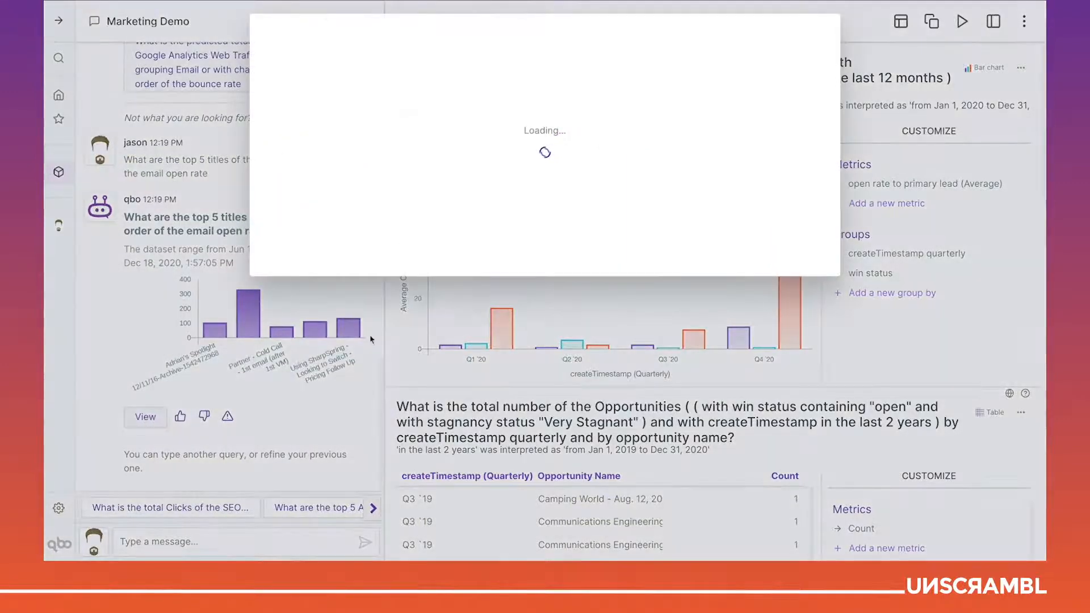
mouse_move(470, 242)
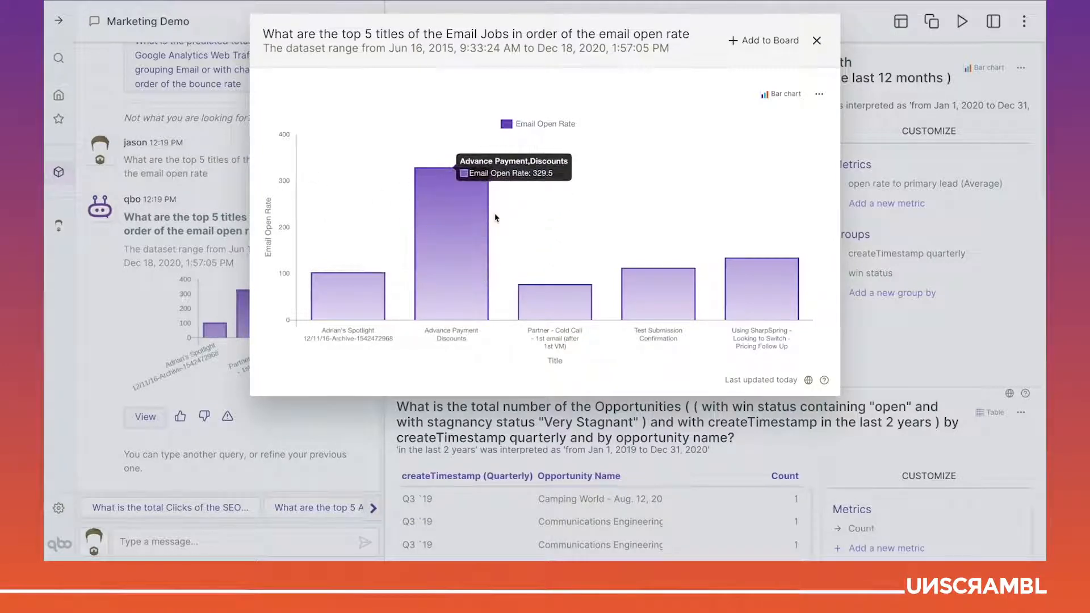
mouse_move(653, 338)
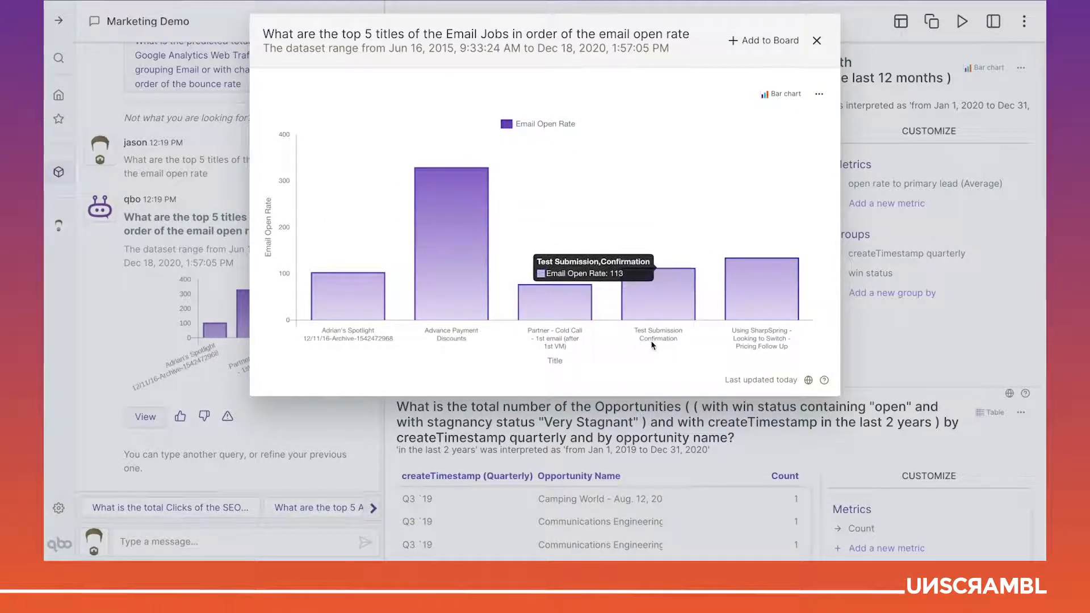
mouse_move(750, 285)
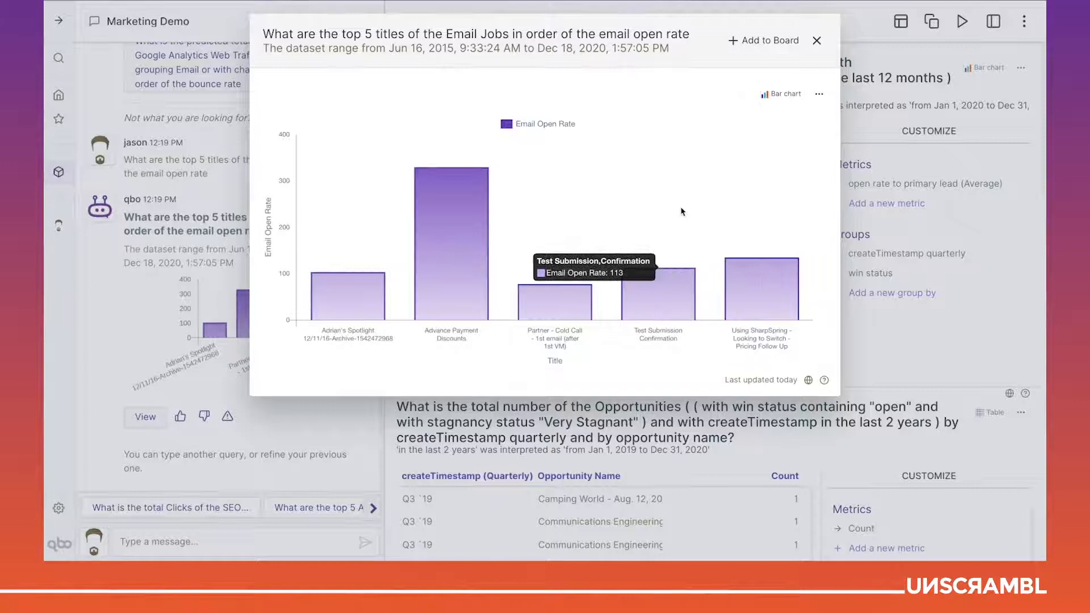
left_click(768, 40)
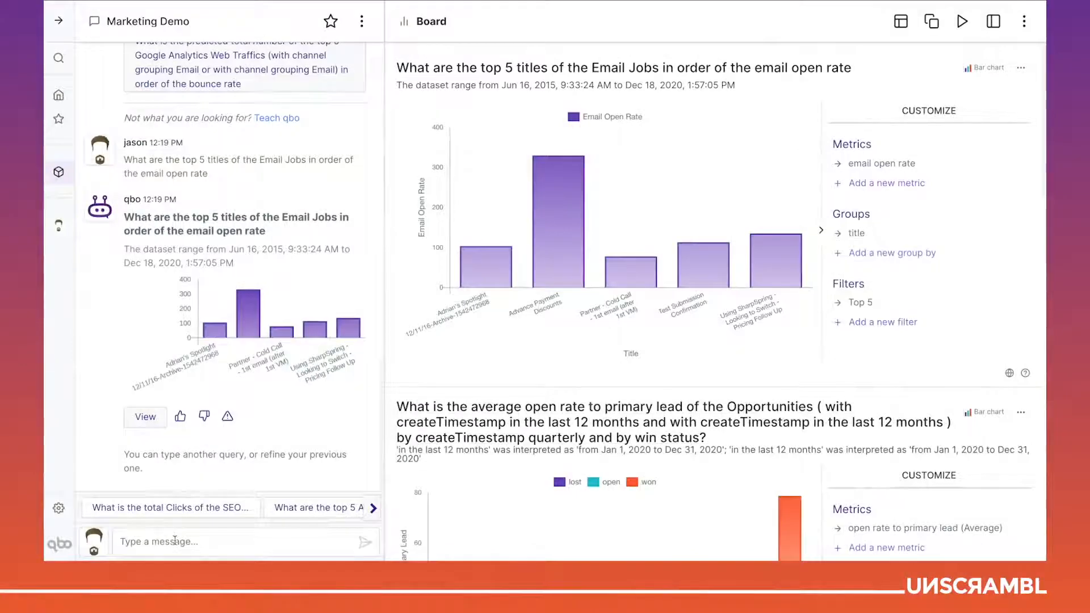
Ask for "Total clicks by landing page", choose the SEO Landing Page Search Query Stats interpretation and add its chart to the board.
left_click(174, 541)
type("Ttoal clicks")
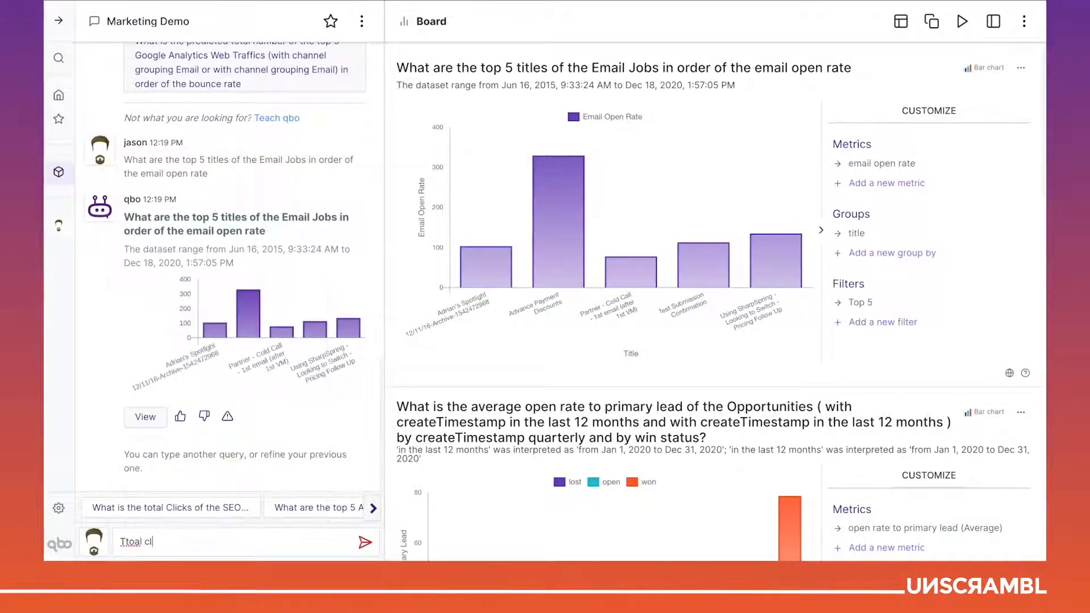
key("BackSpace")
key("BackSpace")
key("BackSpace")
key("BackSpace")
key("BackSpace")
key("BackSpace")
key("BackSpace")
key("BackSpace")
key("BackSpace")
key("BackSpace")
key("BackSpace")
key("BackSpace")
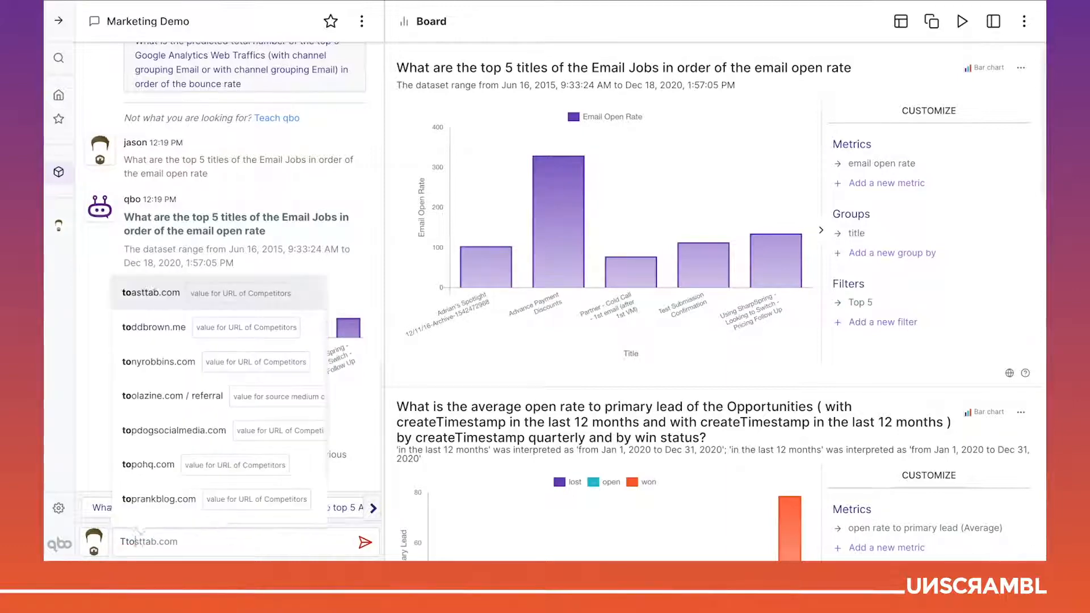
type("Total clicks by landing page")
key("Return")
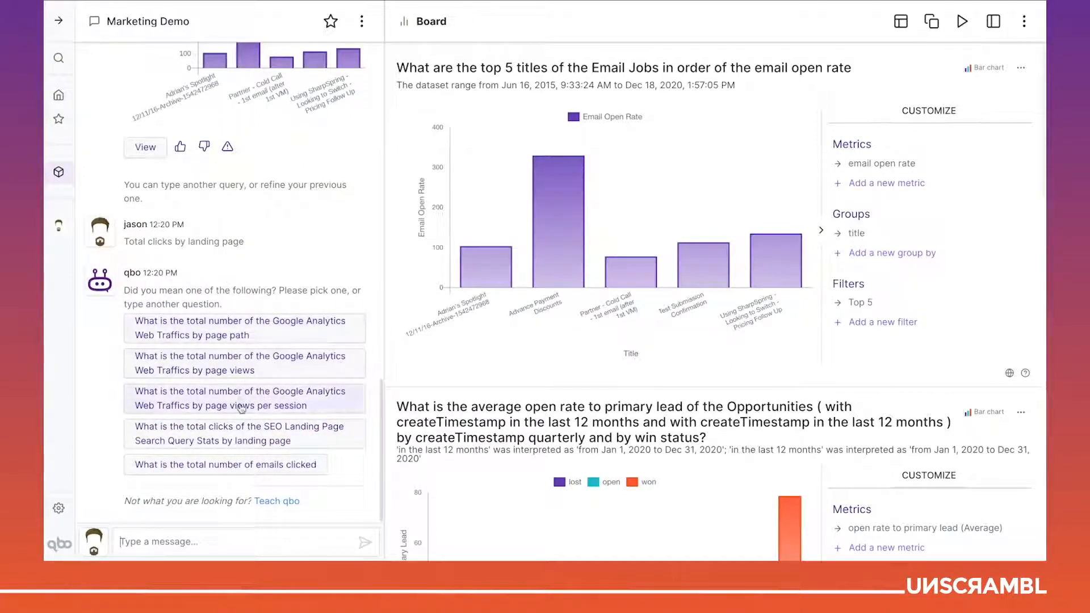
left_click(242, 434)
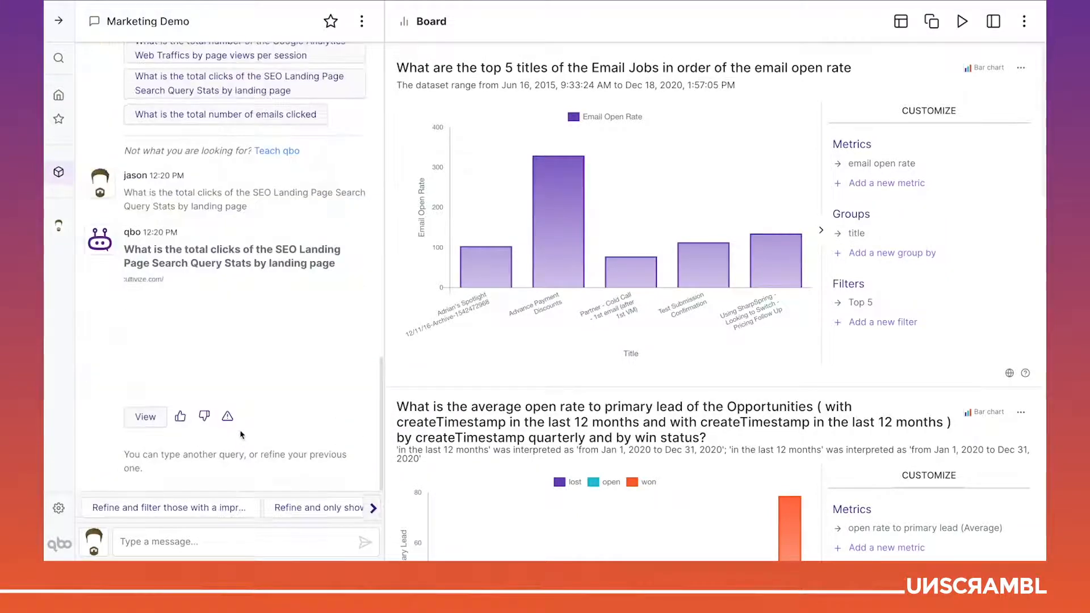
left_click(145, 417)
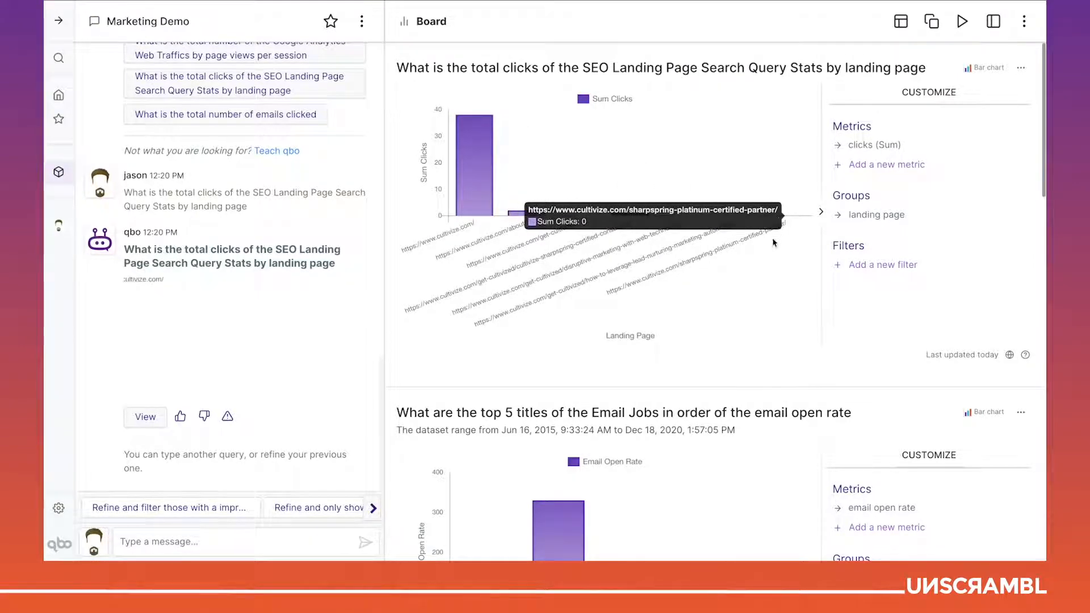
Add the sum of impressions as a second metric to the landing page clicks chart and apply the change.
left_click(890, 170)
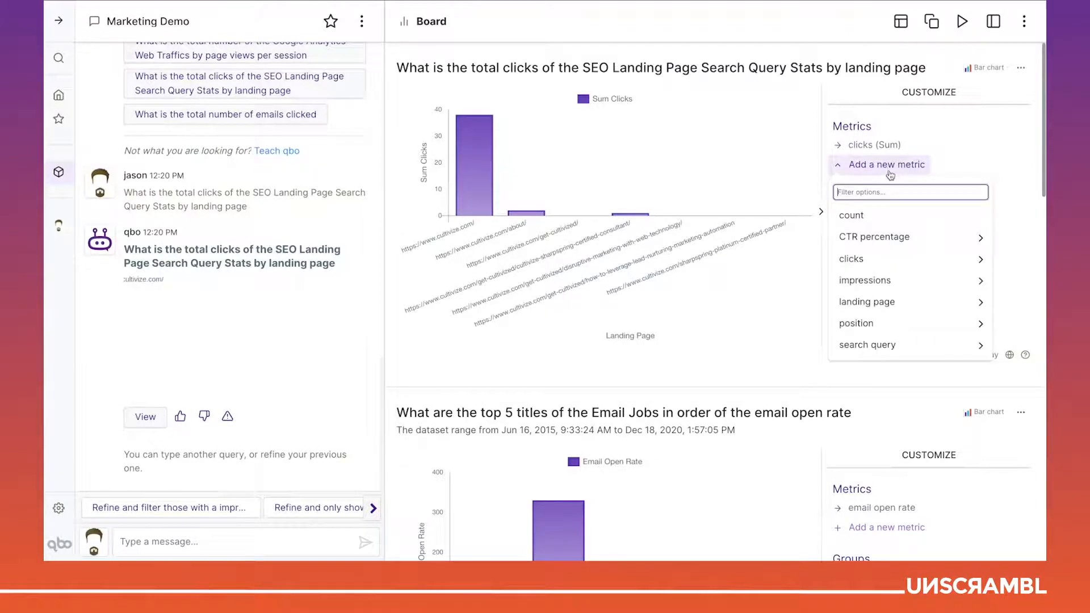
mouse_move(874, 281)
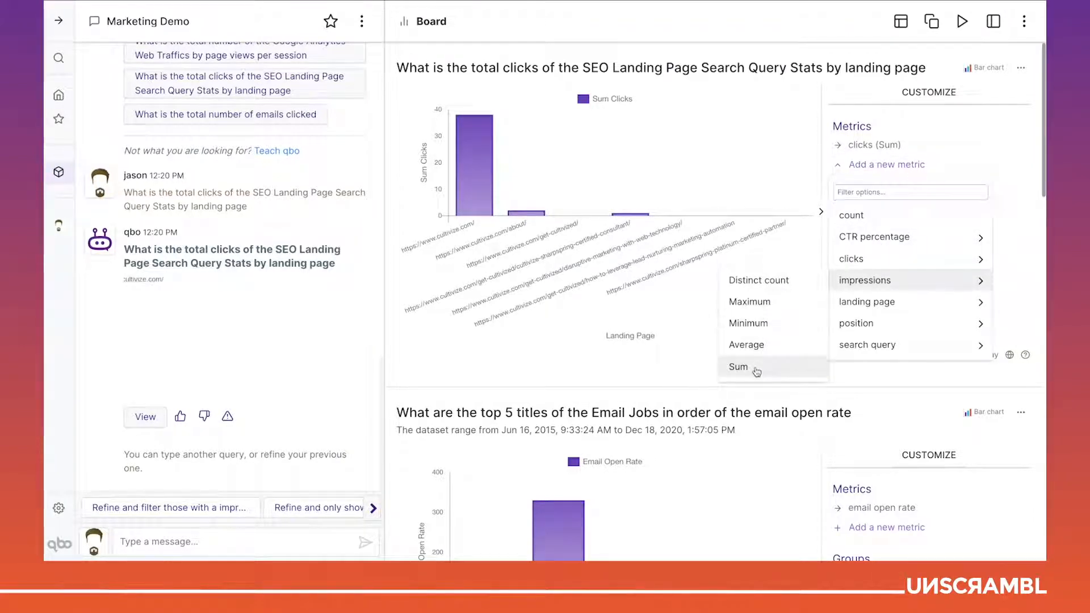
left_click(757, 372)
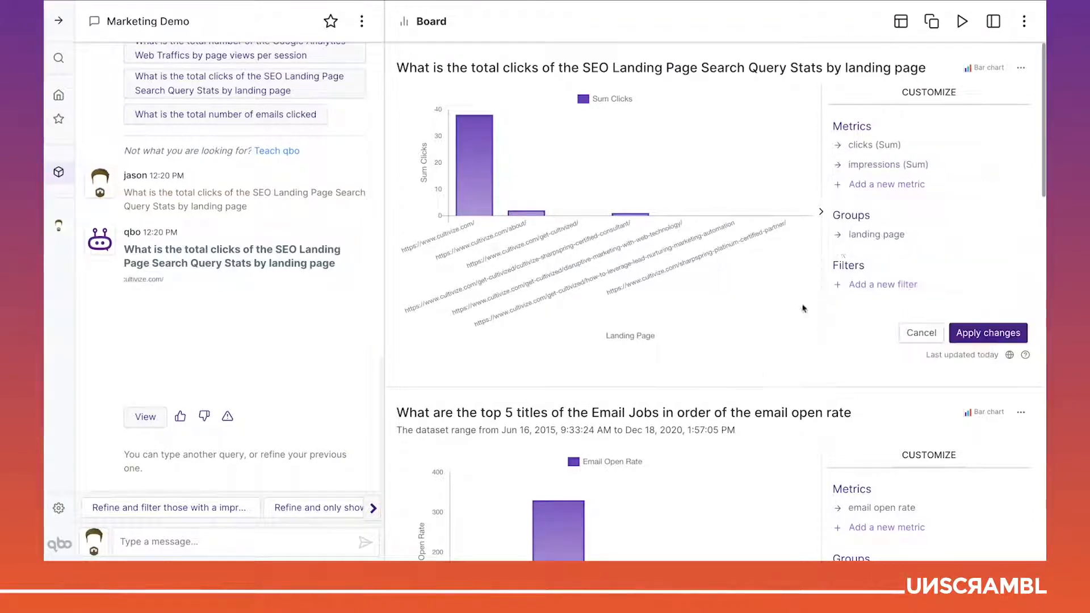
left_click(884, 189)
left_click(799, 172)
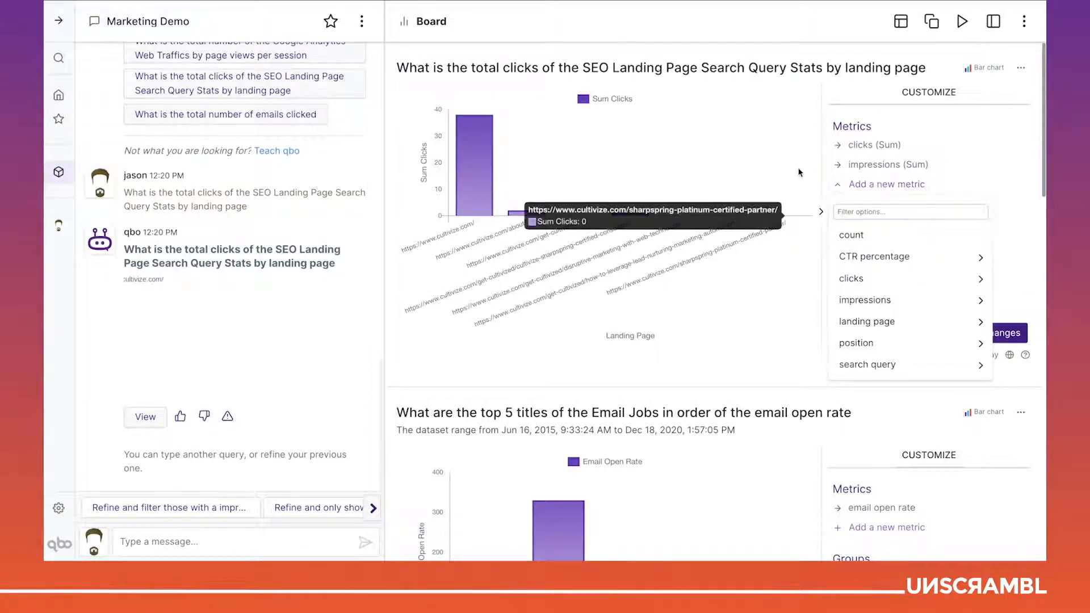
left_click(972, 334)
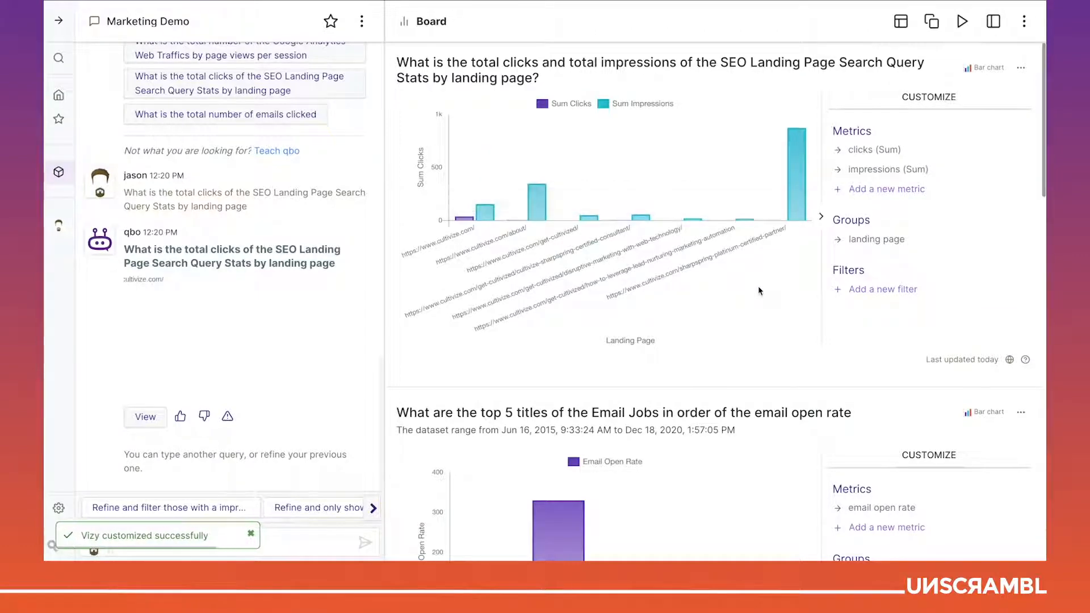
Add the average of position as a third metric to the landing page clicks and impressions chart and apply the change.
mouse_move(791, 228)
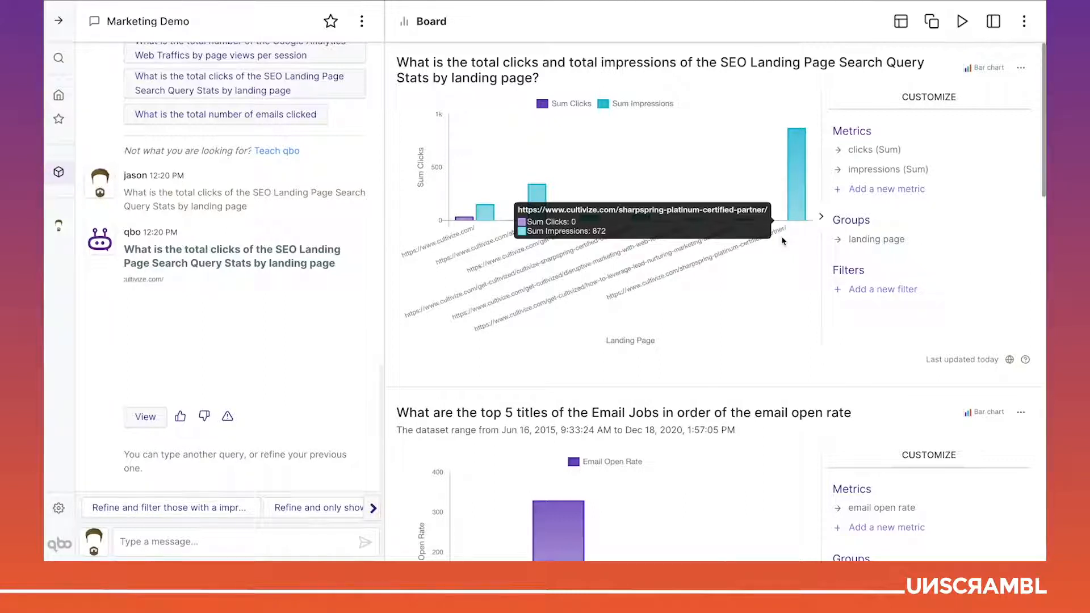
left_click(873, 194)
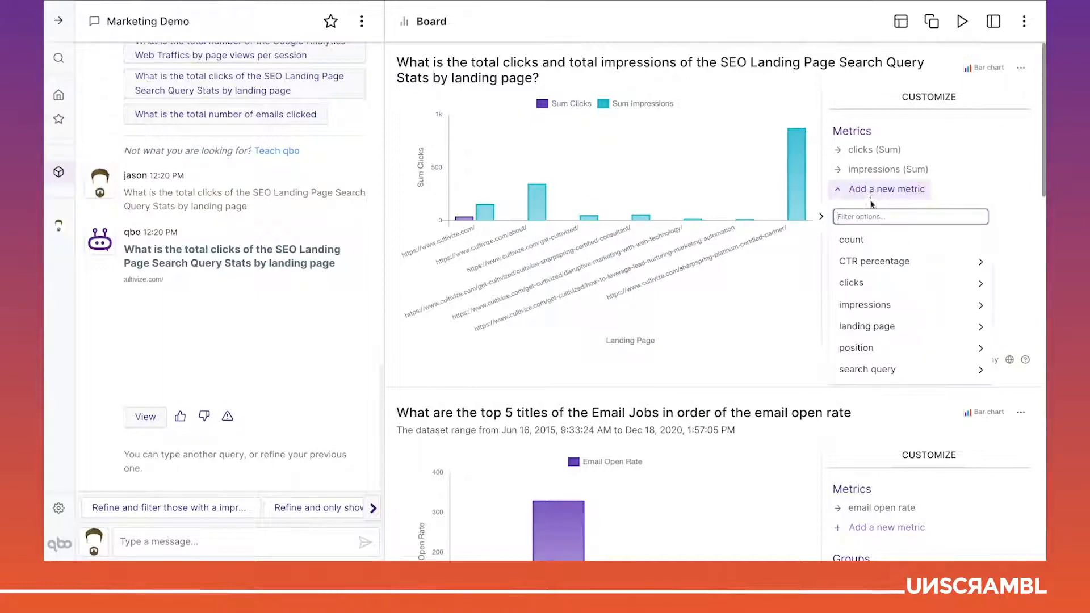
mouse_move(867, 313)
mouse_move(865, 337)
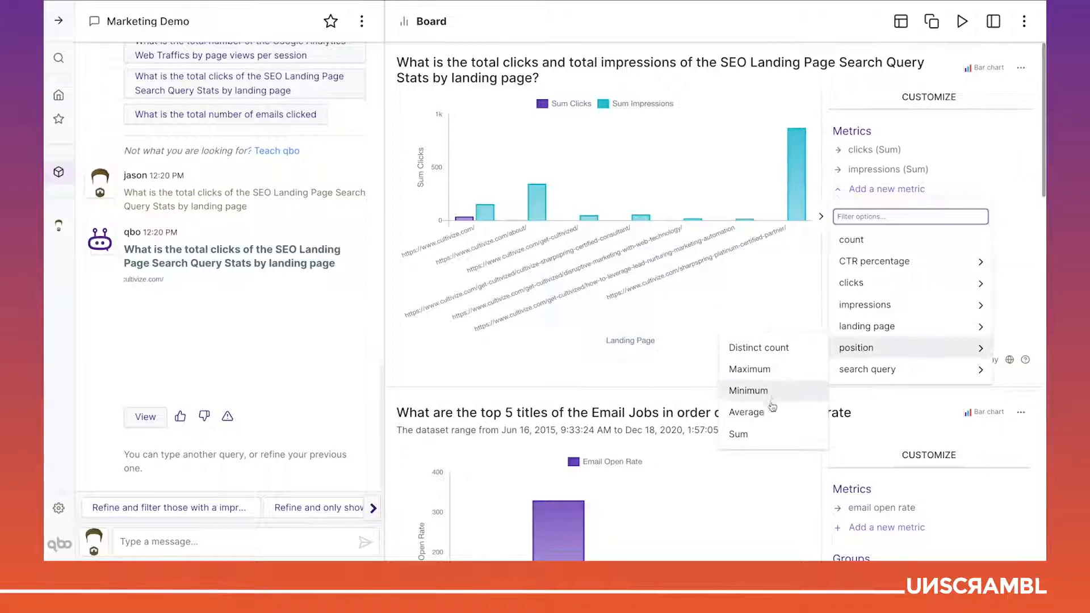
left_click(745, 412)
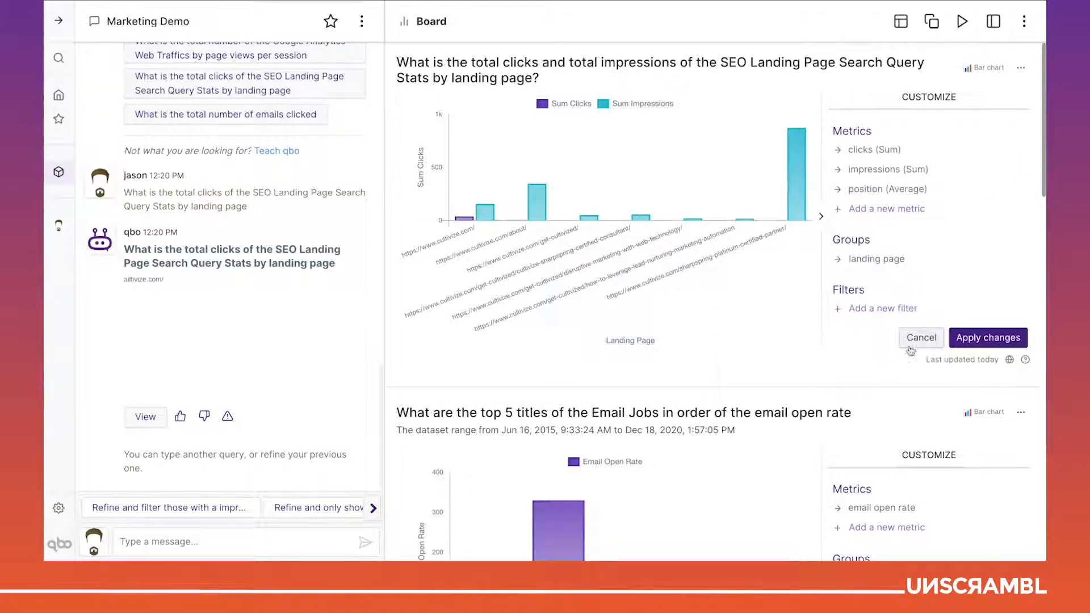
left_click(979, 341)
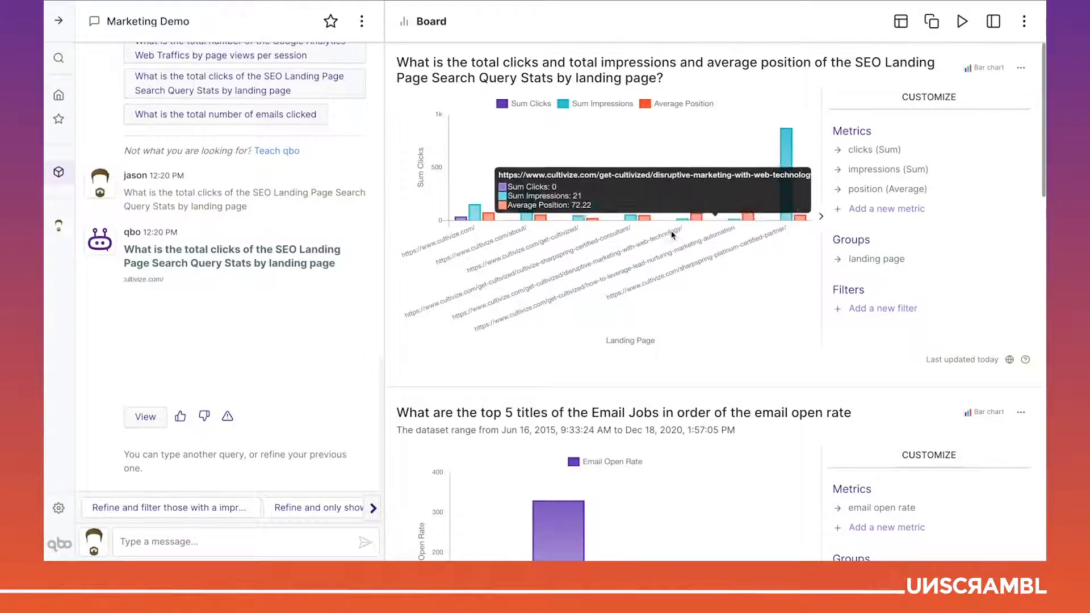
Ask "What are the top 10 competitors in order of the visibility level" in the Marketing Demo thread.
left_click(169, 543)
type("What are the ")
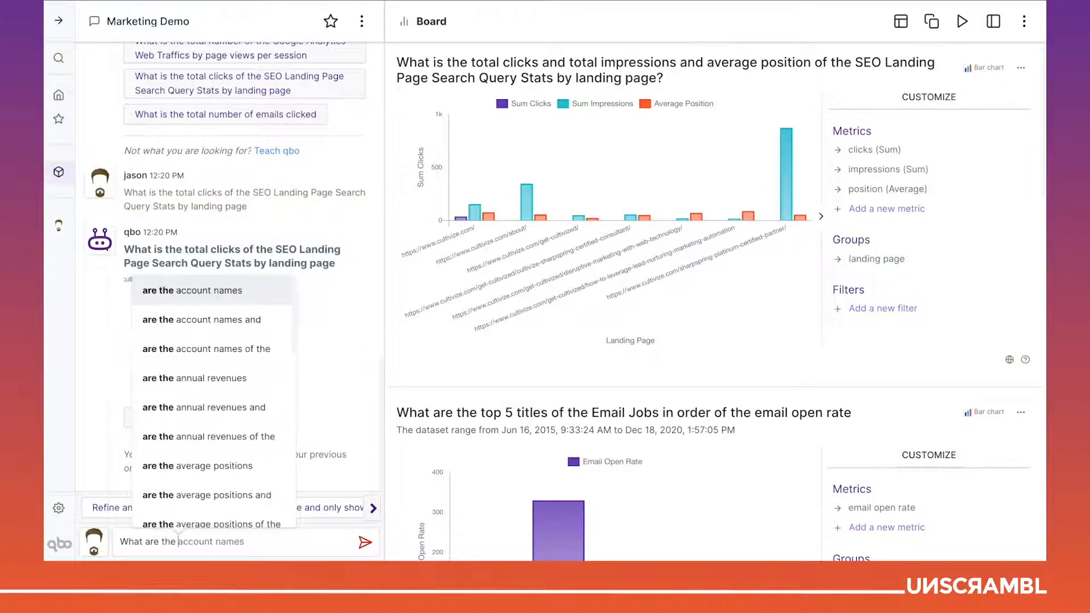
type("top 10 competito")
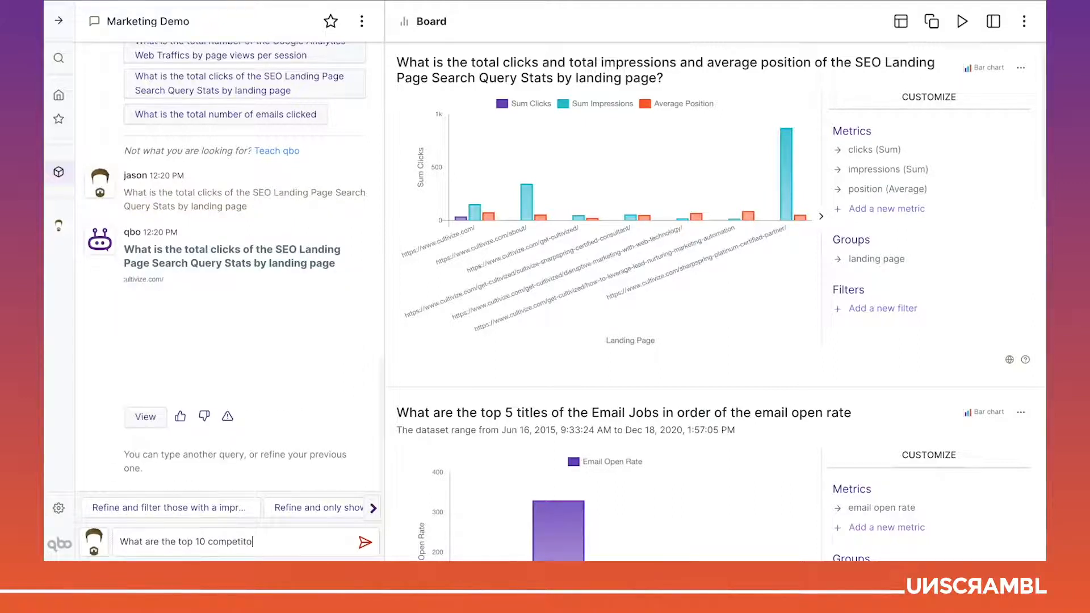
type("rs in order of the ")
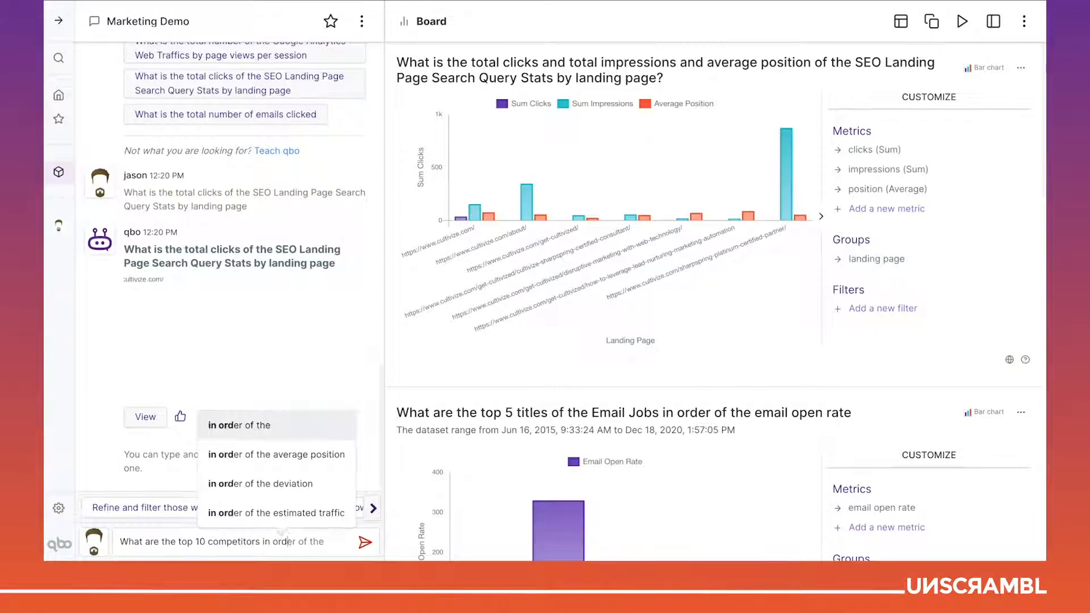
type("visibility le")
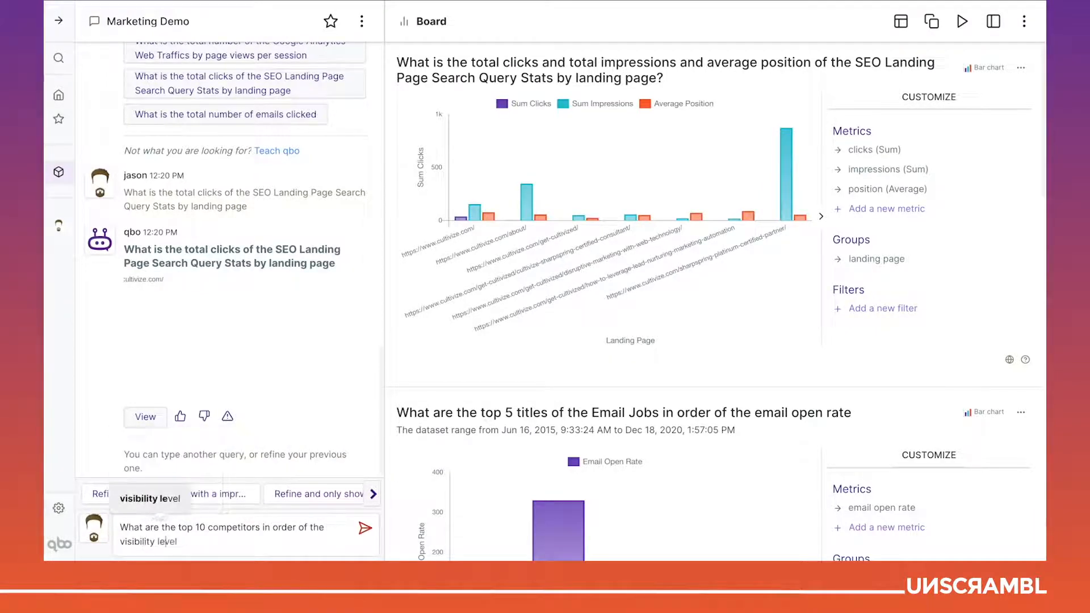
key("Return")
key("Return")
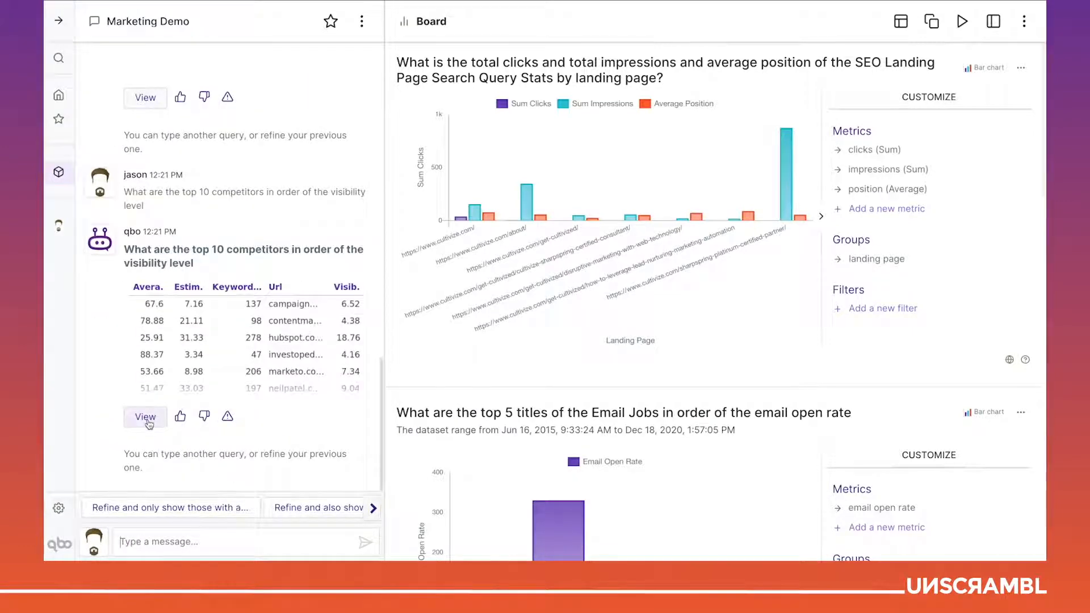
View the top 10 competitors table, sort it by visibility level in descending order and add it to the board.
left_click(146, 418)
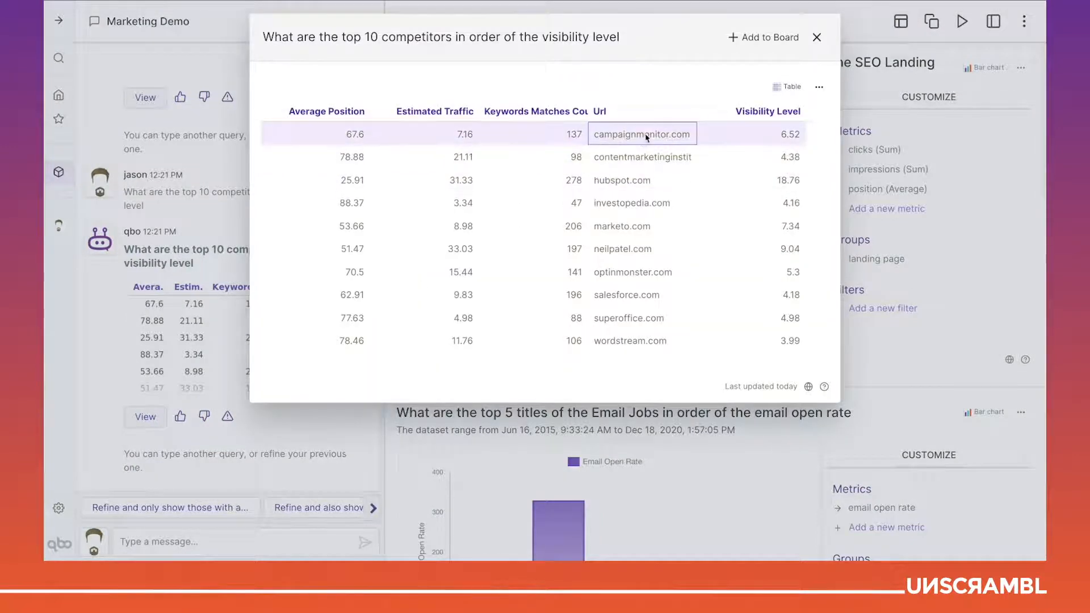
left_click(772, 112)
left_click(774, 112)
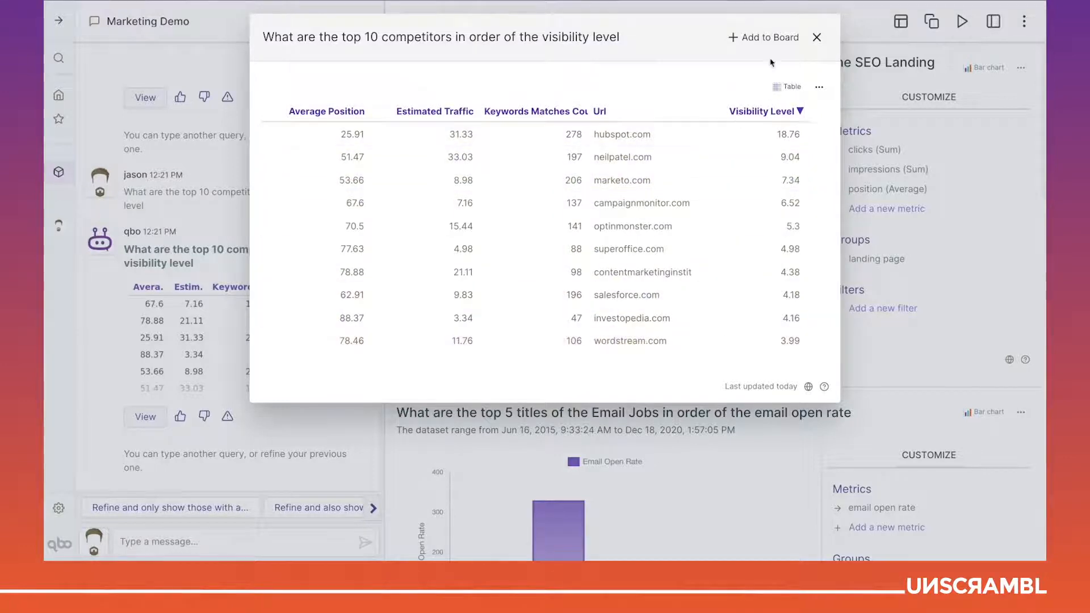
left_click(768, 37)
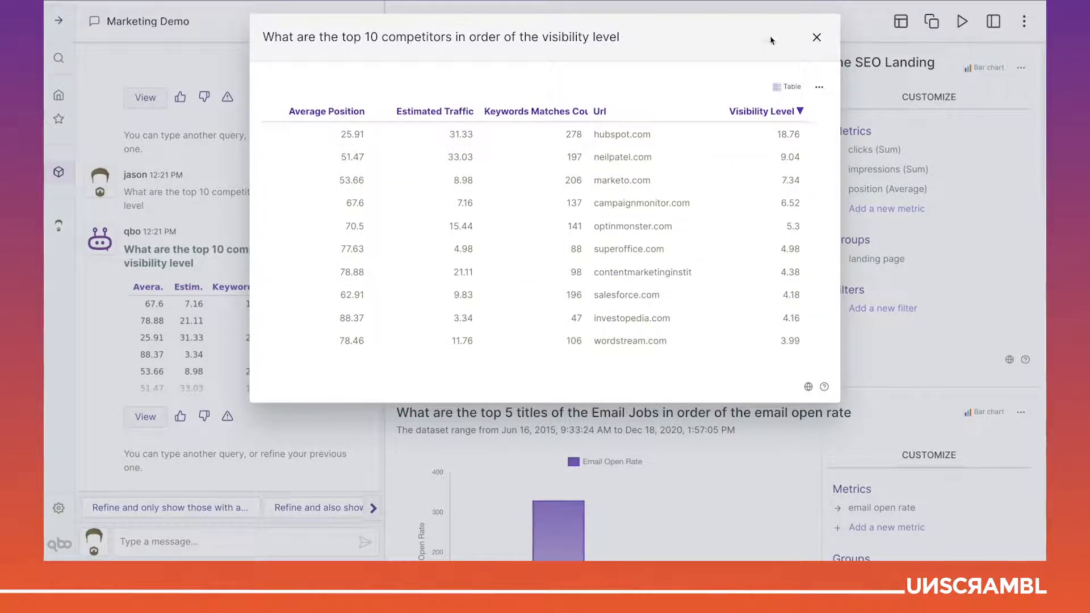